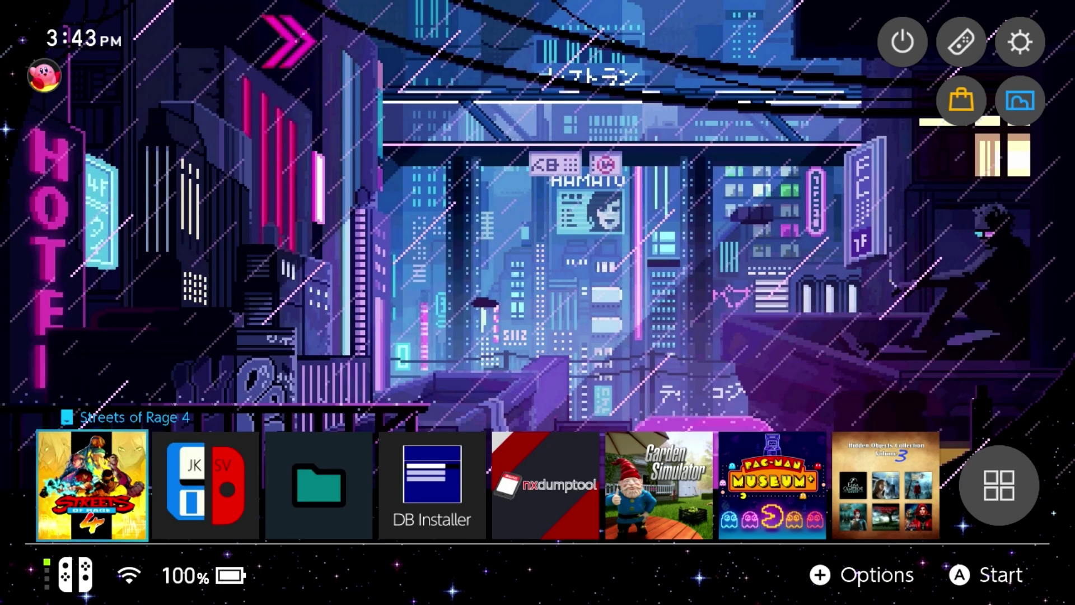
{"action": "key", "text": "Right"}
{"action": "key", "text": "Right"}
{"action": "key", "text": "Right"}
{"action": "key", "text": "Right"}
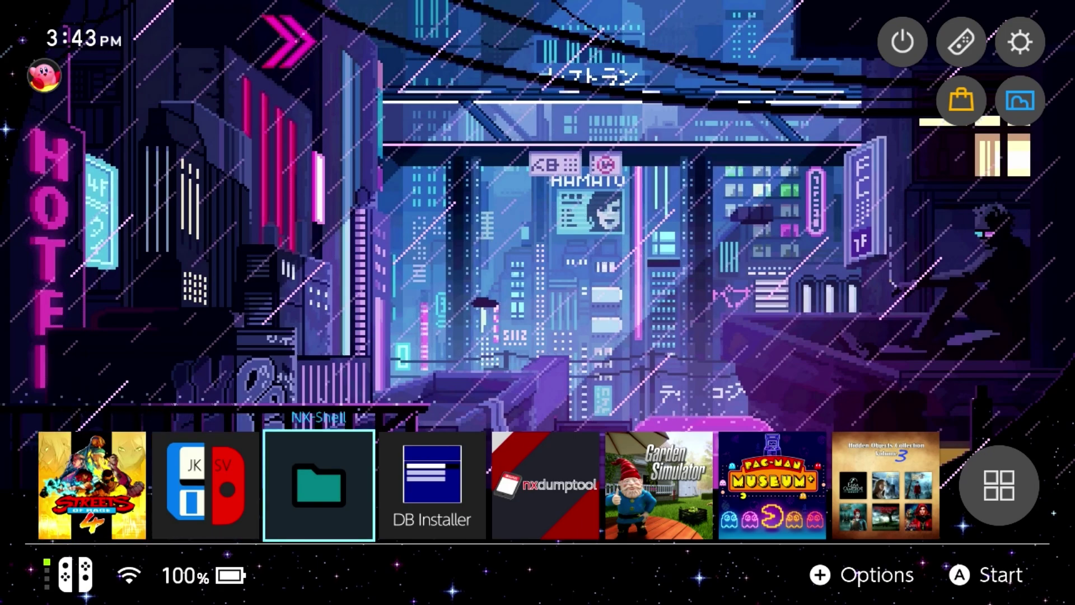
{"action": "key", "text": "Right"}
{"action": "key", "text": "Right"}
{"action": "key", "text": "Right"}
{"action": "key", "text": "Right"}
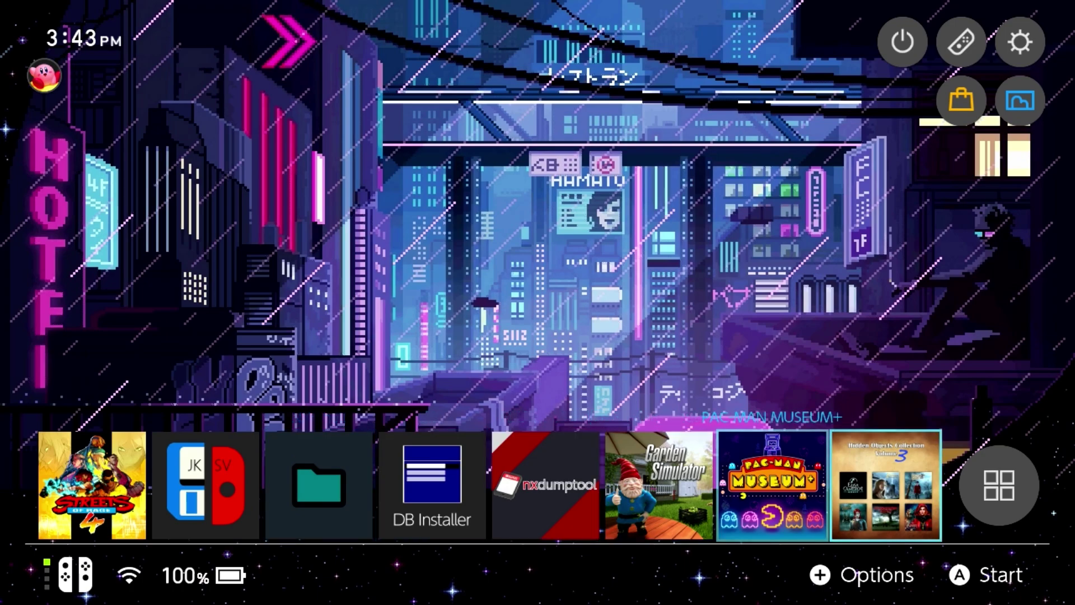
{"action": "key", "text": "Right"}
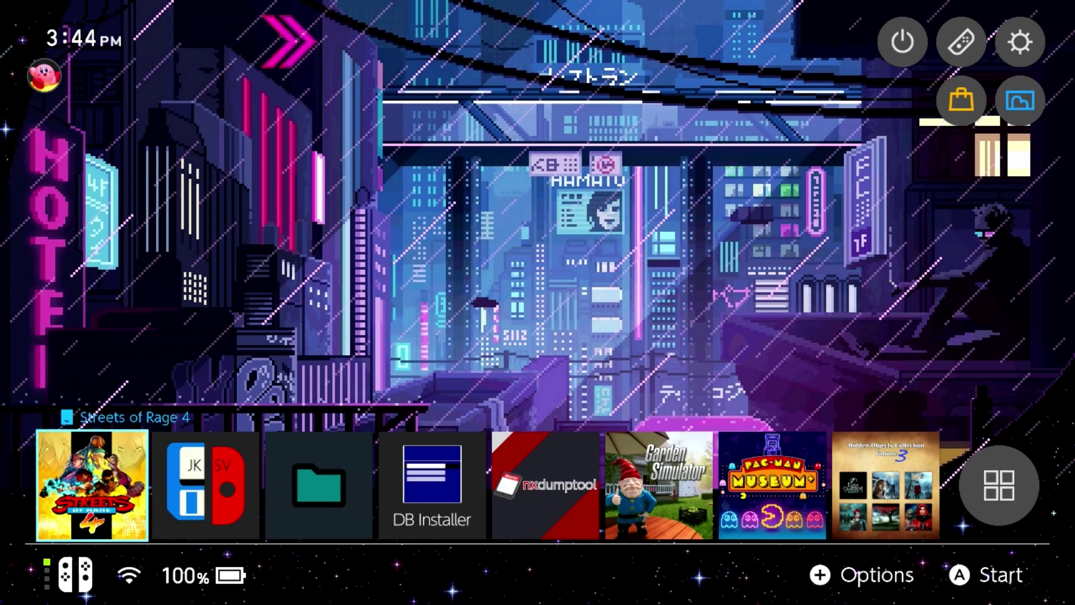
{"action": "key", "text": "Right"}
{"action": "key", "text": "Right"}
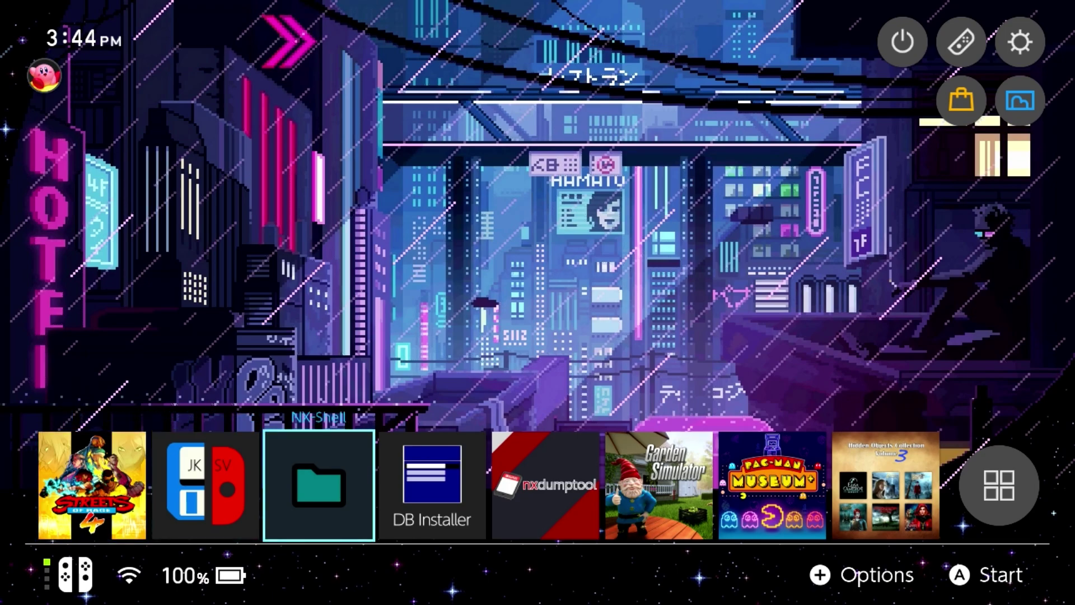
{"action": "key", "text": "Left"}
{"action": "key", "text": "Left"}
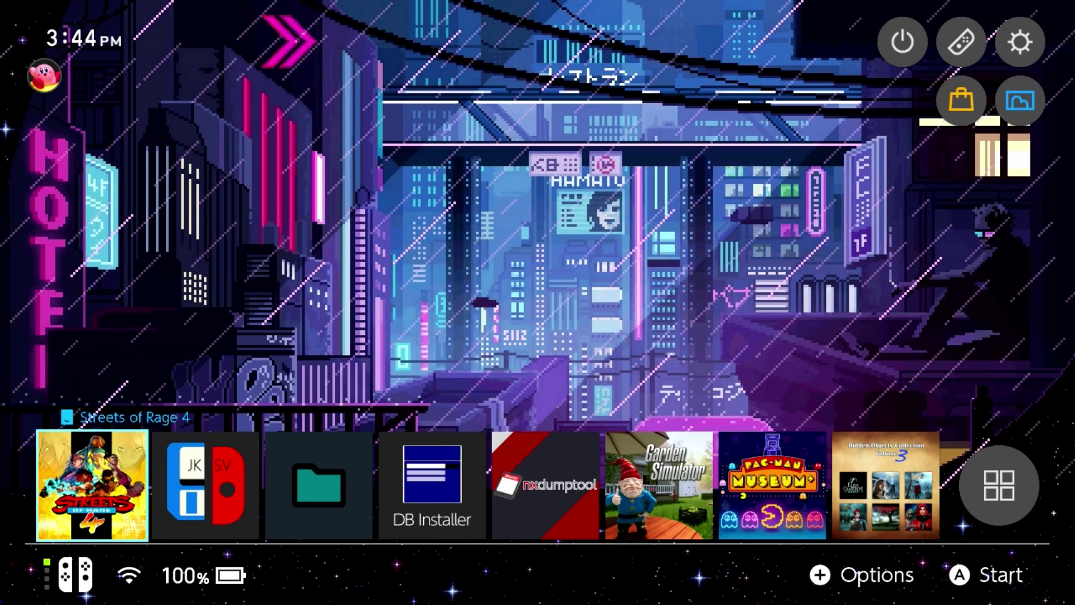
Bring up the console's power menu and move to Power Options
{"action": "key", "text": "XF86PowerOff"}
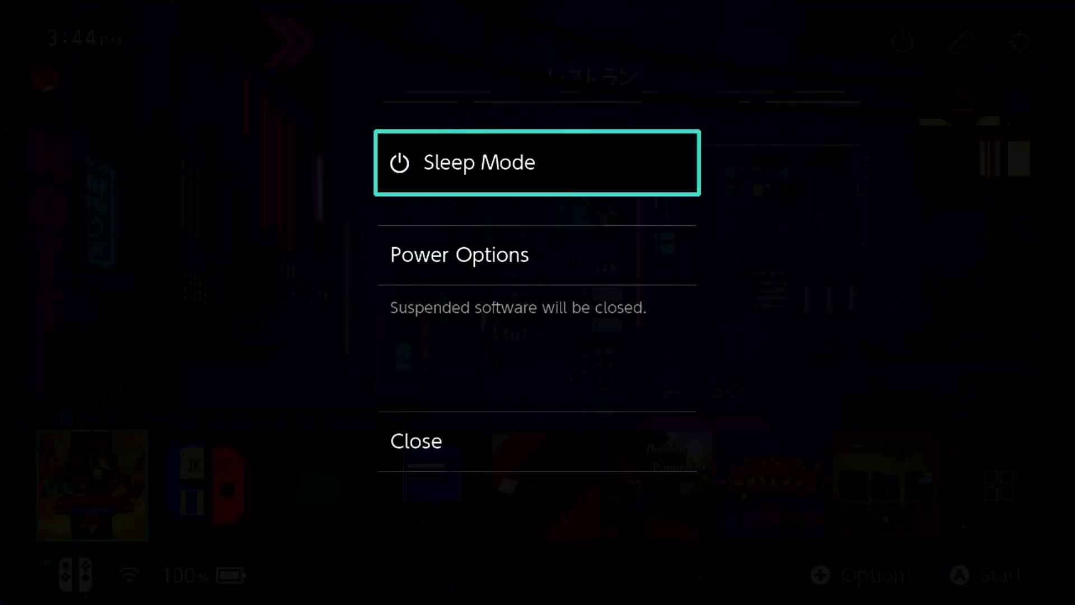
{"action": "key", "text": "Down"}
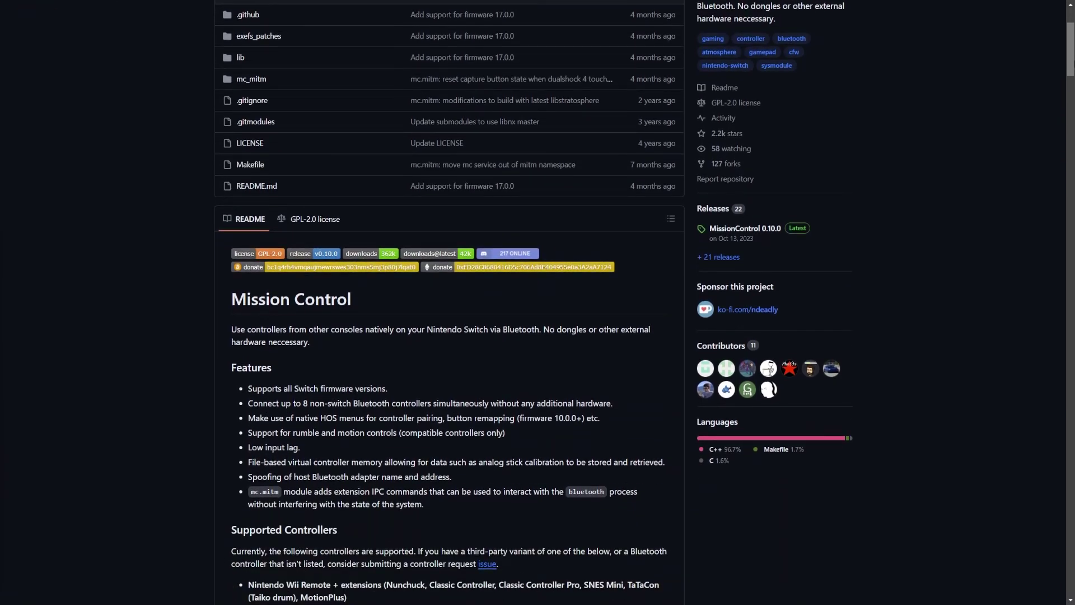
Read the Mission Control README's Features section and its list of supported controllers
{"action": "scroll", "coordinate": [538, 302], "scroll_direction": "down", "scroll_amount": 1}
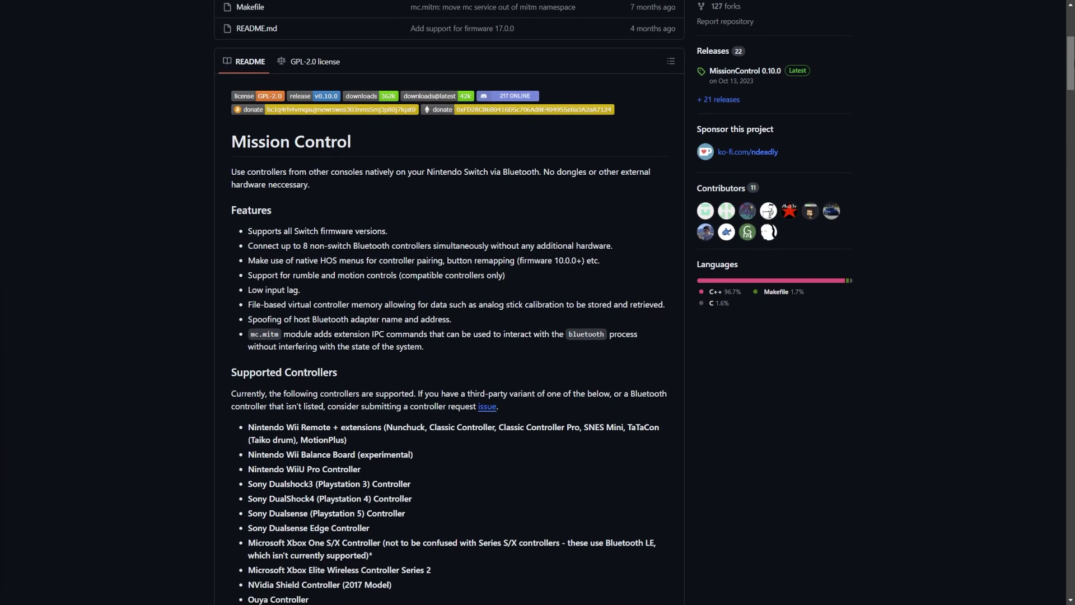
{"action": "scroll", "coordinate": [538, 302], "scroll_direction": "down", "scroll_amount": 1}
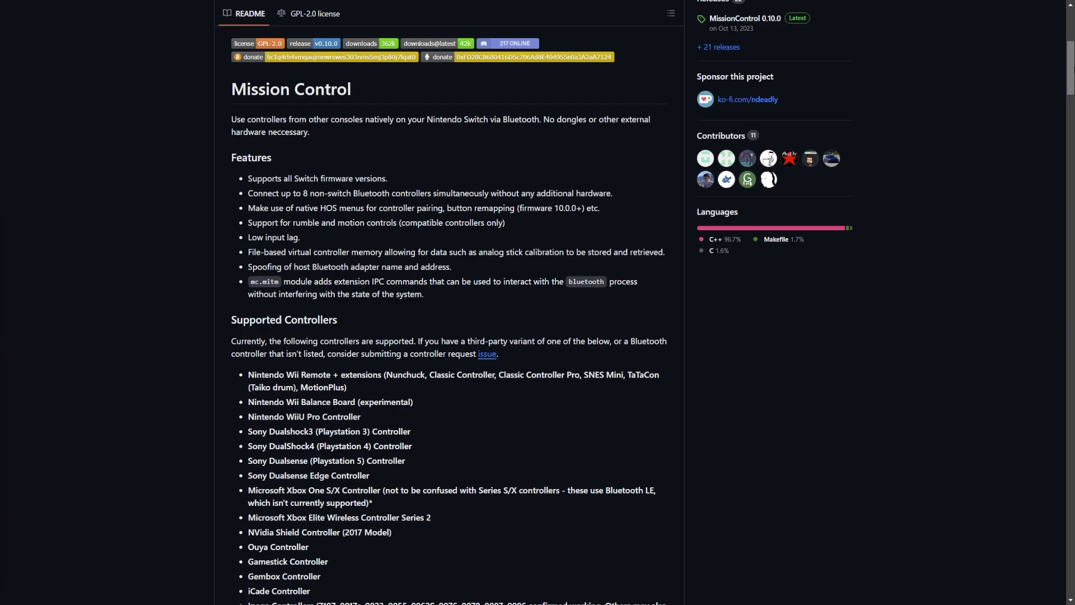
{"action": "scroll", "coordinate": [335, 233], "scroll_direction": "down", "scroll_amount": 1}
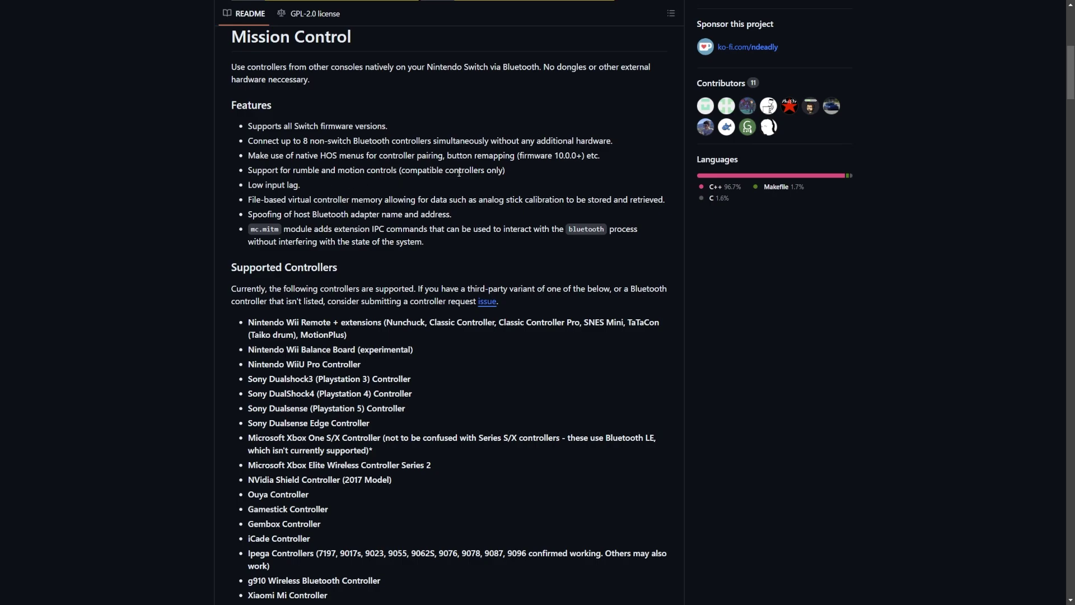
{"action": "mouse_move", "coordinate": [361, 170]}
{"action": "left_mouse_down"}
{"action": "mouse_move", "coordinate": [513, 175]}
{"action": "mouse_move", "coordinate": [354, 176]}
{"action": "left_mouse_up"}
{"action": "scroll", "coordinate": [424, 228], "scroll_direction": "down", "scroll_amount": 3}
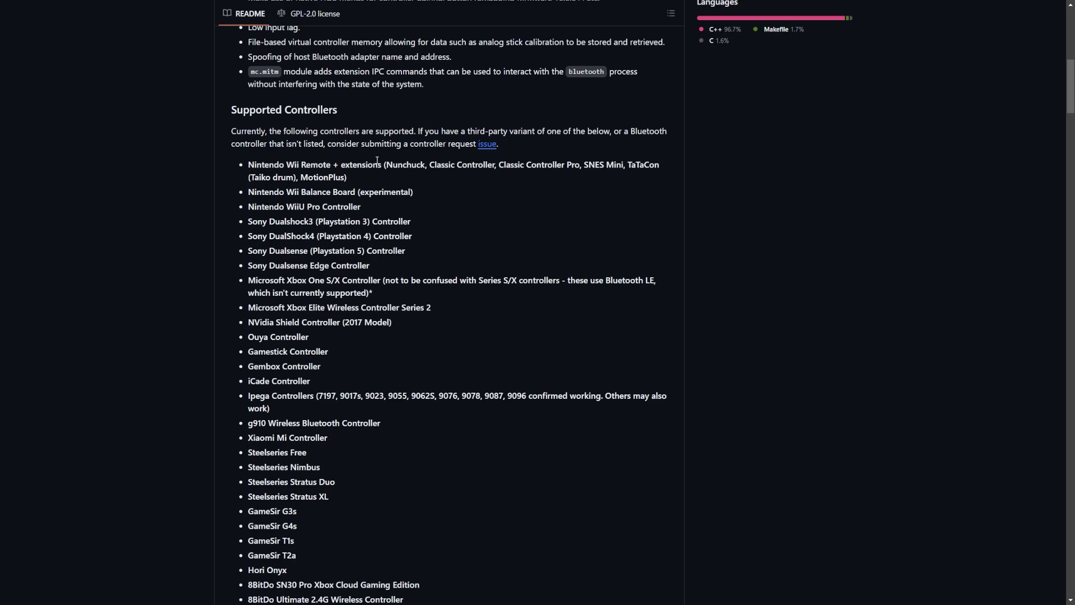
{"action": "scroll", "coordinate": [358, 276], "scroll_direction": "down", "scroll_amount": 2}
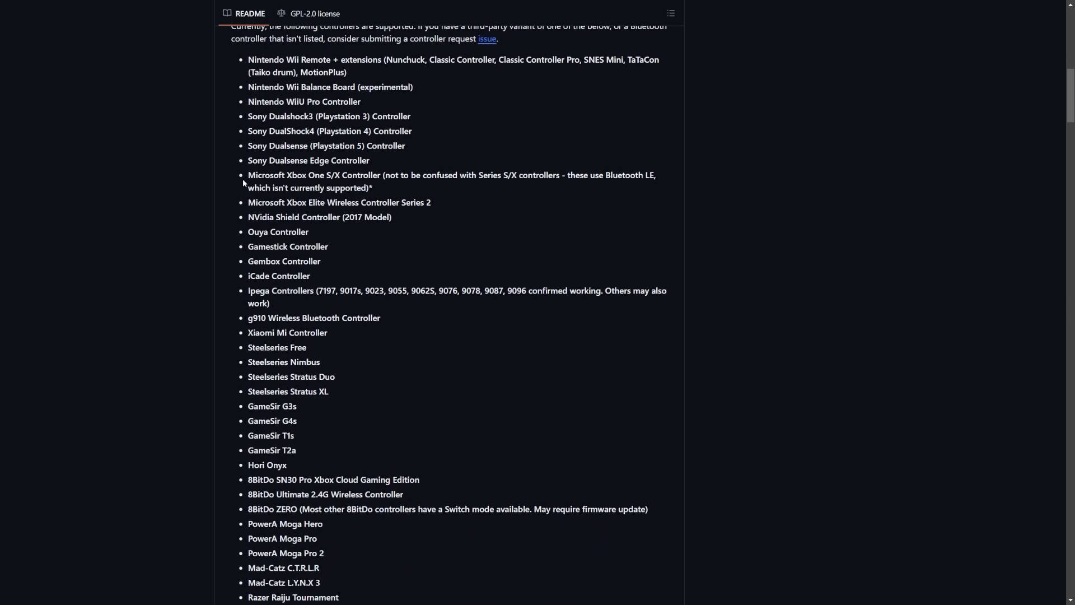
Examine the Microsoft Xbox One S/X entry in the supported controllers list, including its note on Series S/X controllers
{"action": "left_click_drag", "start_coordinate": [243, 181], "coordinate": [384, 177]}
{"action": "left_click", "coordinate": [389, 191]}
{"action": "left_click_drag", "start_coordinate": [247, 177], "coordinate": [381, 174]}
{"action": "left_click_drag", "start_coordinate": [466, 177], "coordinate": [515, 177]}
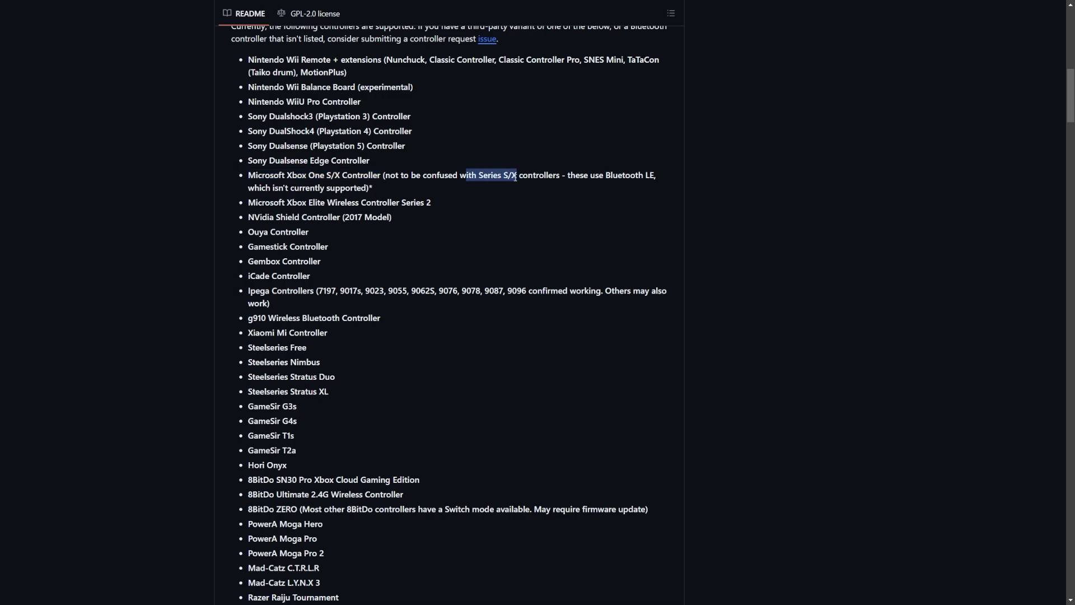
{"action": "left_click", "coordinate": [309, 176]}
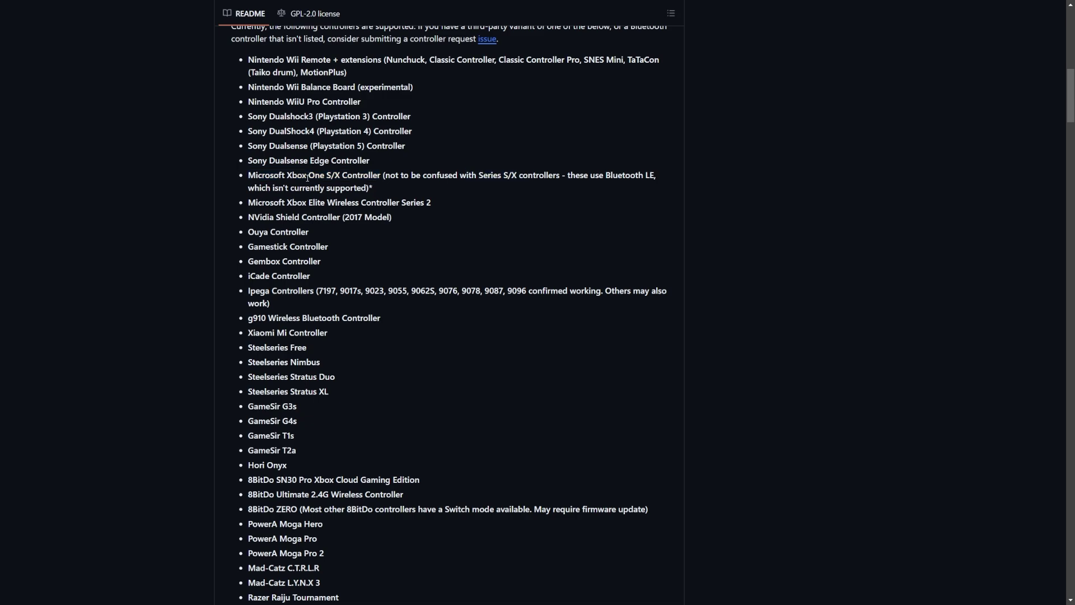
{"action": "triple_click", "coordinate": [307, 177]}
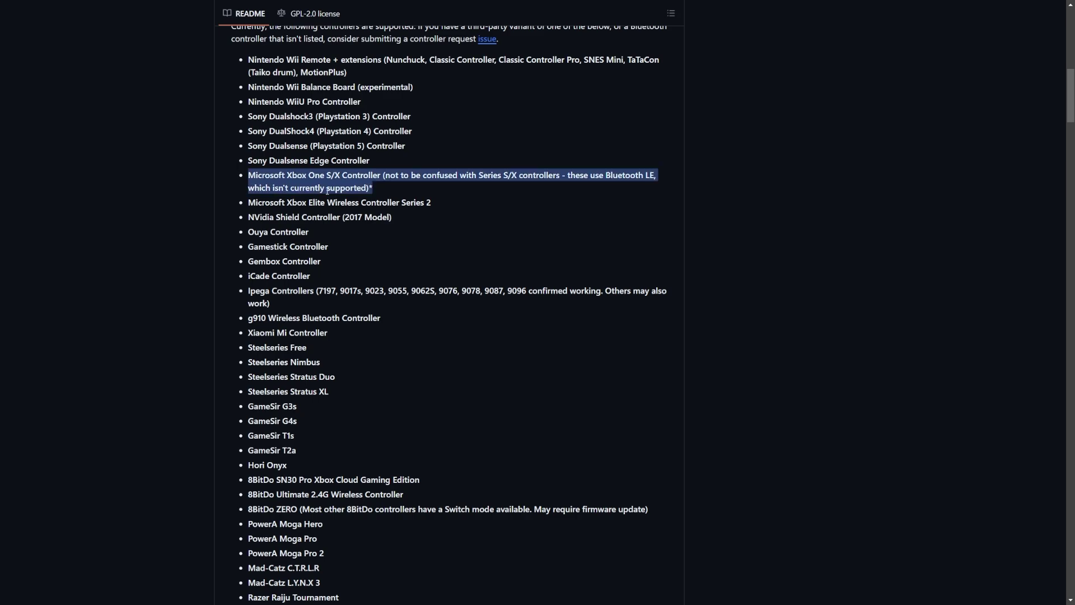
{"action": "left_click", "coordinate": [332, 175]}
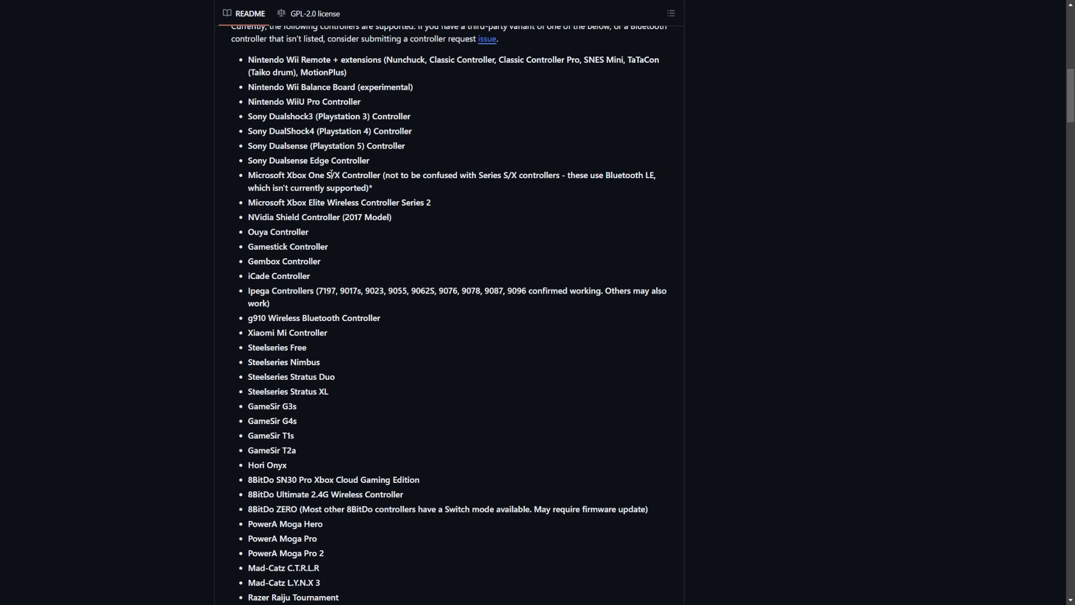
Review the README's requirements, installation, usage and controller pairing instructions
{"action": "scroll", "coordinate": [331, 174], "scroll_direction": "down", "scroll_amount": 6}
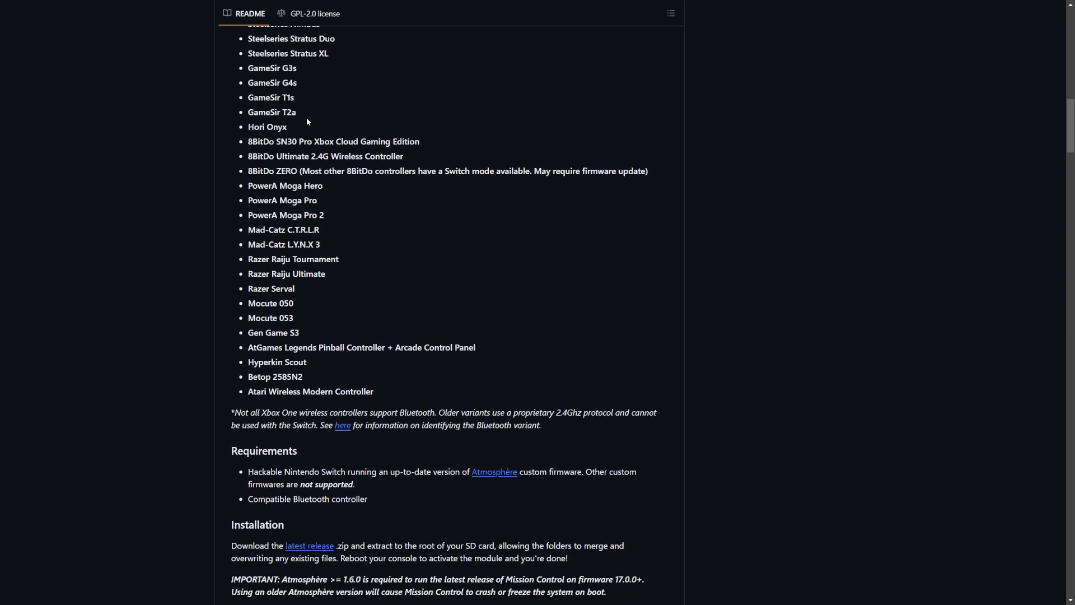
{"action": "scroll", "coordinate": [316, 179], "scroll_direction": "down", "scroll_amount": 3}
{"action": "scroll", "coordinate": [293, 141], "scroll_direction": "down", "scroll_amount": 3}
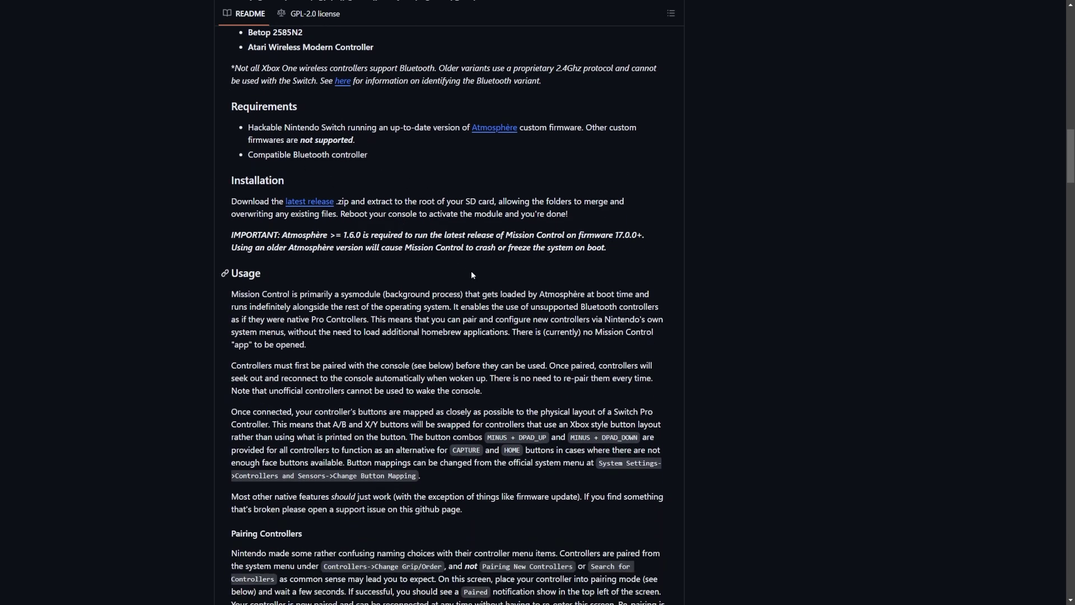
{"action": "scroll", "coordinate": [472, 270], "scroll_direction": "down", "scroll_amount": 5}
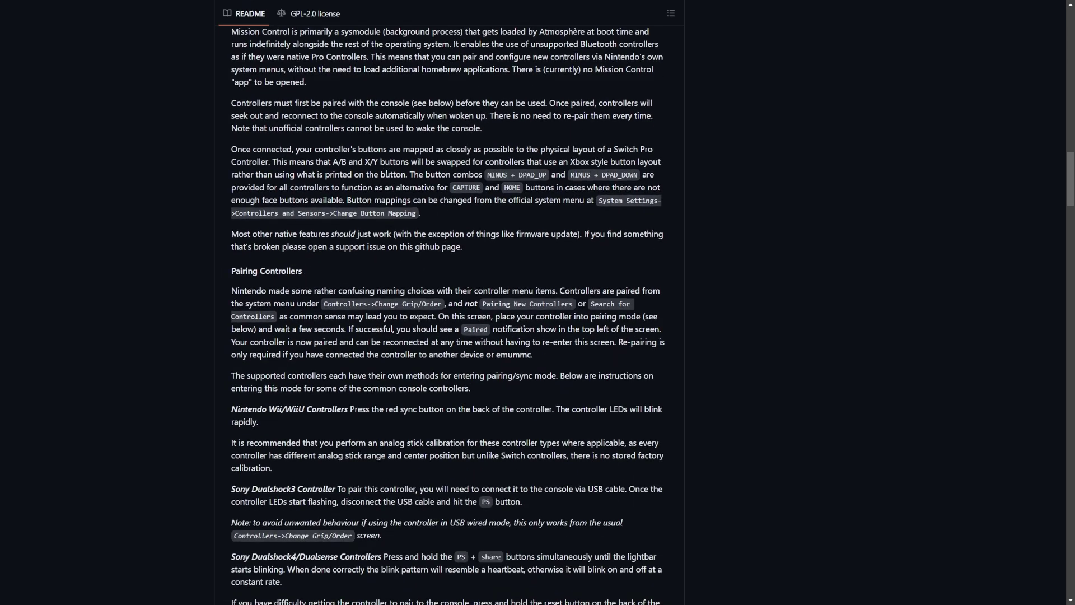
{"action": "scroll", "coordinate": [362, 317], "scroll_direction": "down", "scroll_amount": 4}
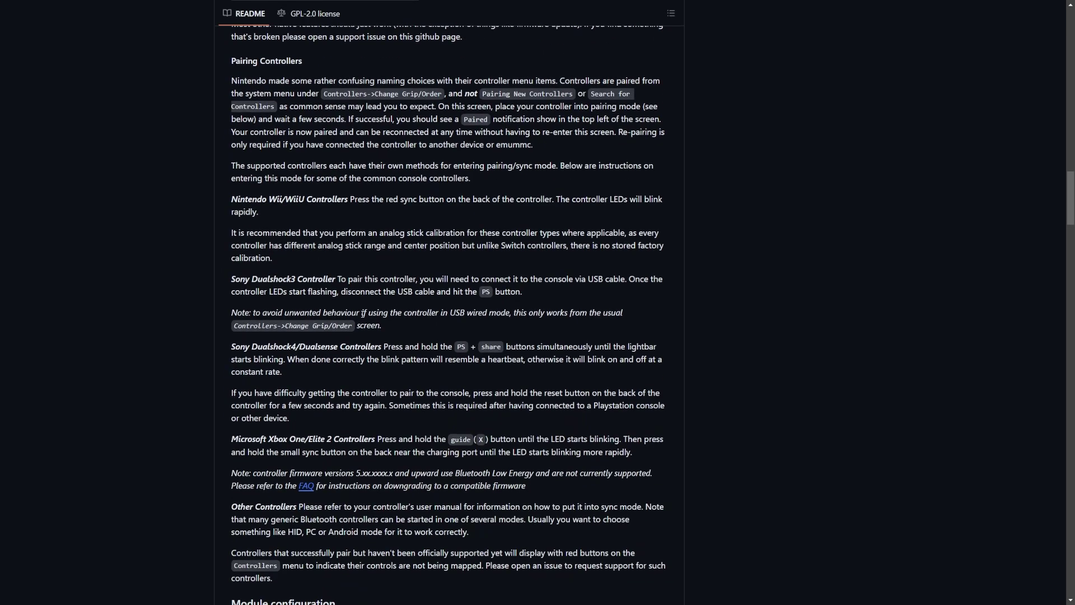
{"action": "scroll", "coordinate": [363, 314], "scroll_direction": "down", "scroll_amount": 3}
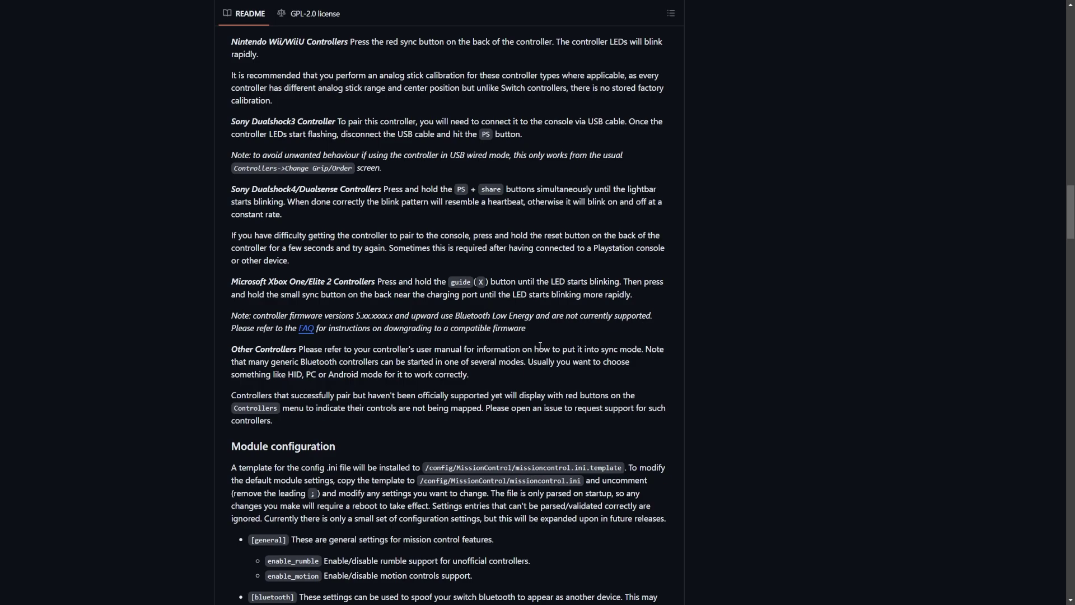
Open the repository's Releases page and locate the MissionControl-0.10.0-master-38c9879.zip asset
{"action": "scroll", "coordinate": [539, 344], "scroll_direction": "up", "scroll_amount": 20}
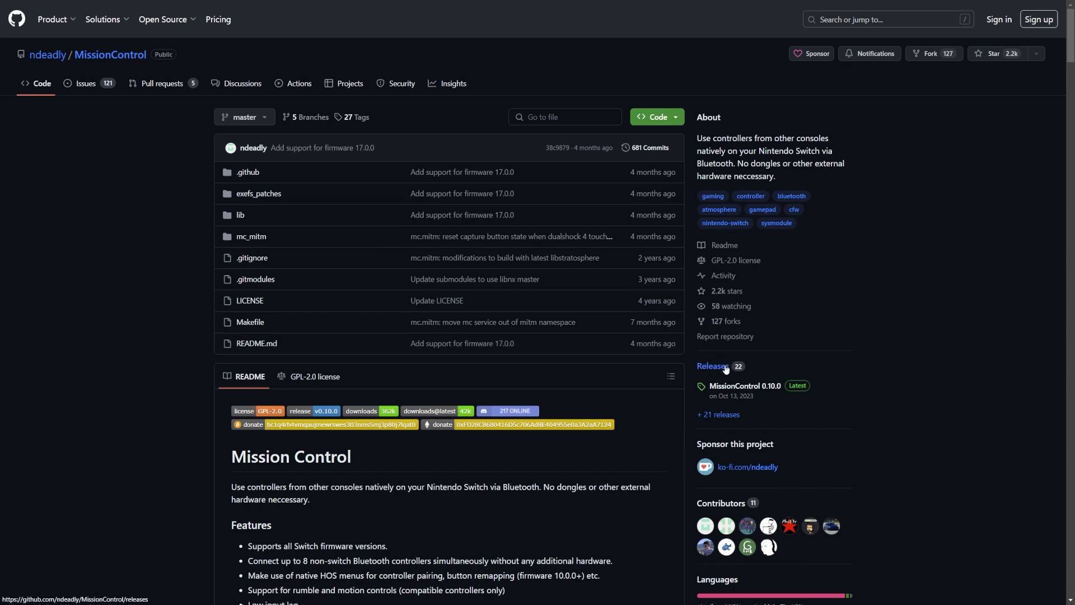
{"action": "left_click", "coordinate": [726, 368]}
{"action": "scroll", "coordinate": [482, 252], "scroll_direction": "down", "scroll_amount": 2}
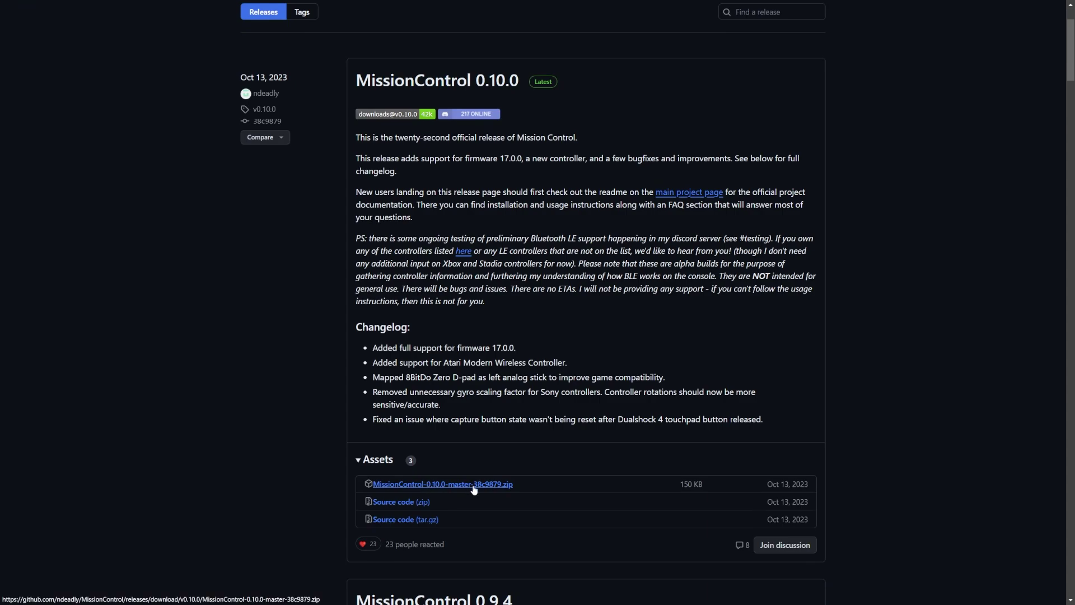
Check the 0.10.0 release's Bluetooth LE testing note and the README's Xbox One S/X controller entry
{"action": "scroll", "coordinate": [473, 489], "scroll_direction": "up", "scroll_amount": 2}
{"action": "left_click_drag", "start_coordinate": [357, 344], "coordinate": [659, 344]}
{"action": "left_click", "coordinate": [532, 351]}
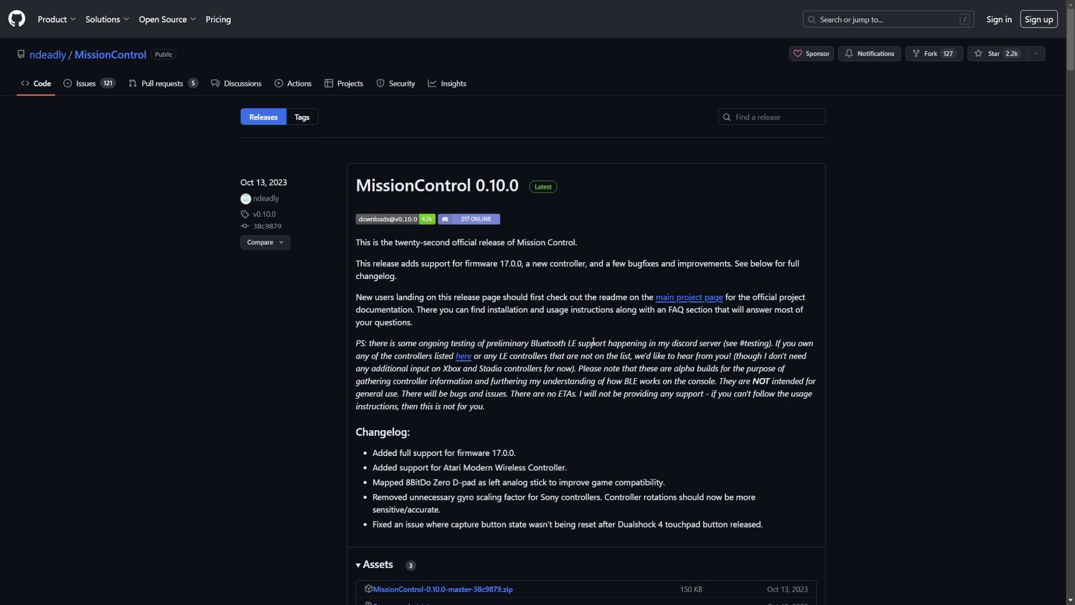
{"action": "left_click", "coordinate": [464, 356]}
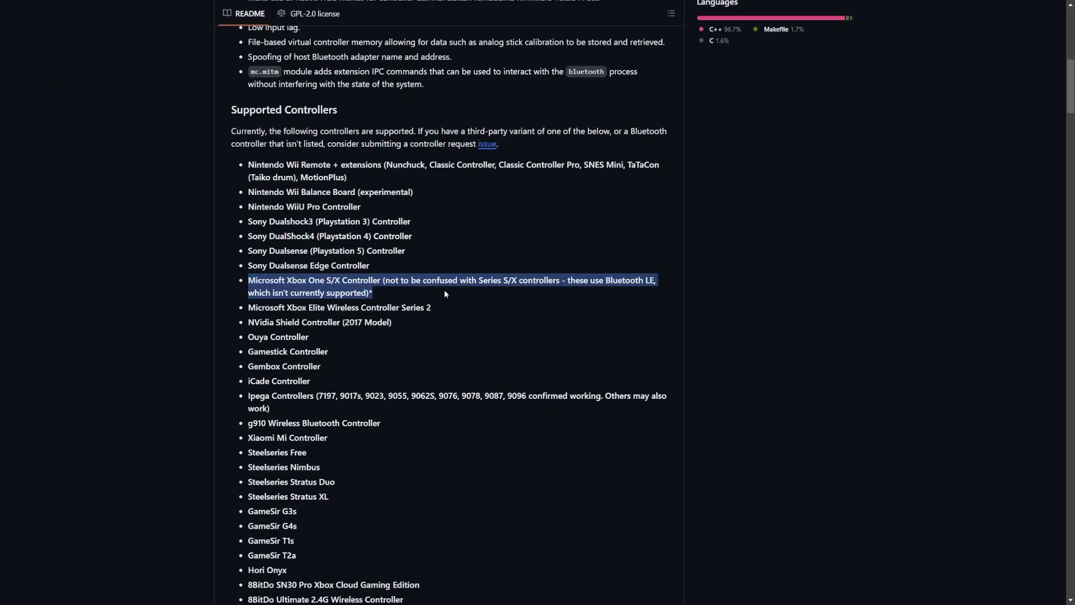
{"action": "left_click", "coordinate": [364, 285]}
{"action": "left_click_drag", "start_coordinate": [372, 293], "coordinate": [493, 280]}
{"action": "left_click", "coordinate": [501, 294]}
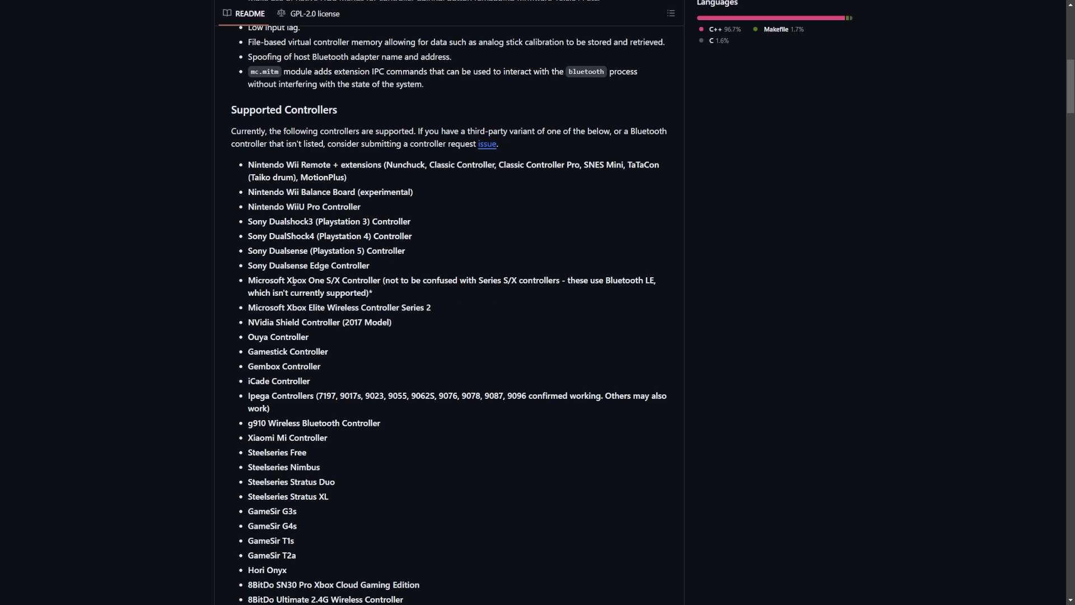
{"action": "scroll", "coordinate": [476, 378], "scroll_direction": "up", "scroll_amount": 10}
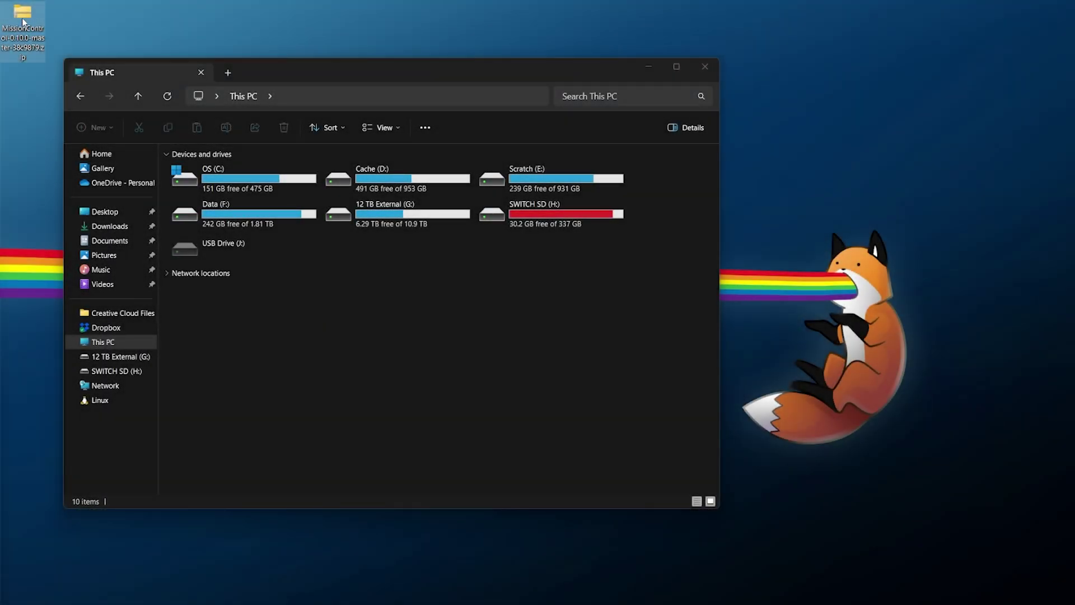
Extract the MissionControl zip on the desktop into a folder of the same name and open that folder
{"action": "right_click", "coordinate": [22, 22]}
{"action": "mouse_move", "coordinate": [76, 141]}
{"action": "left_click", "coordinate": [275, 195]}
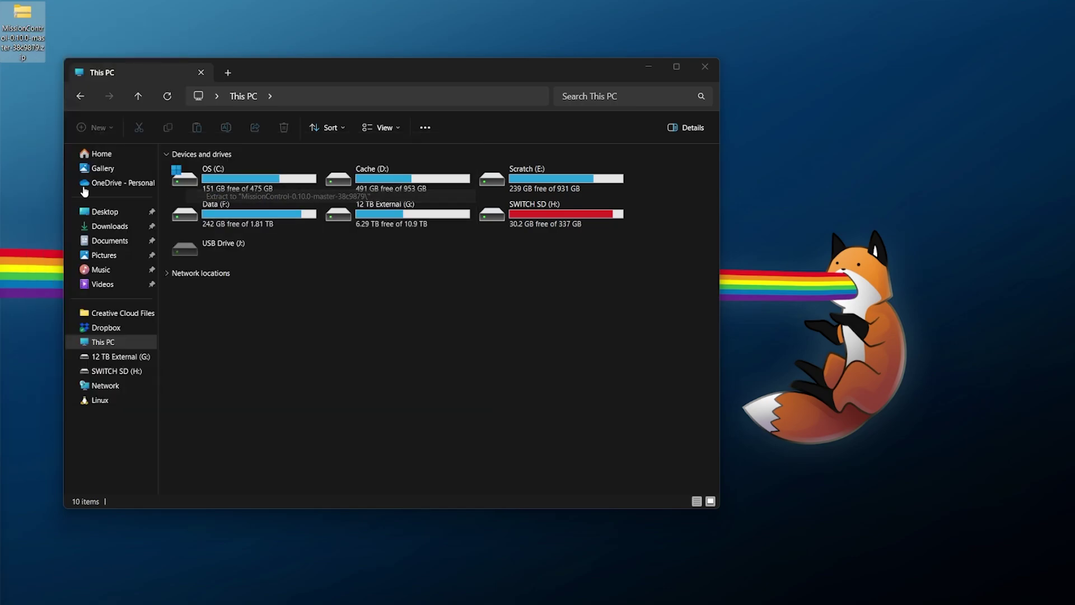
{"action": "left_click", "coordinate": [29, 125]}
{"action": "double_click", "coordinate": [23, 64]}
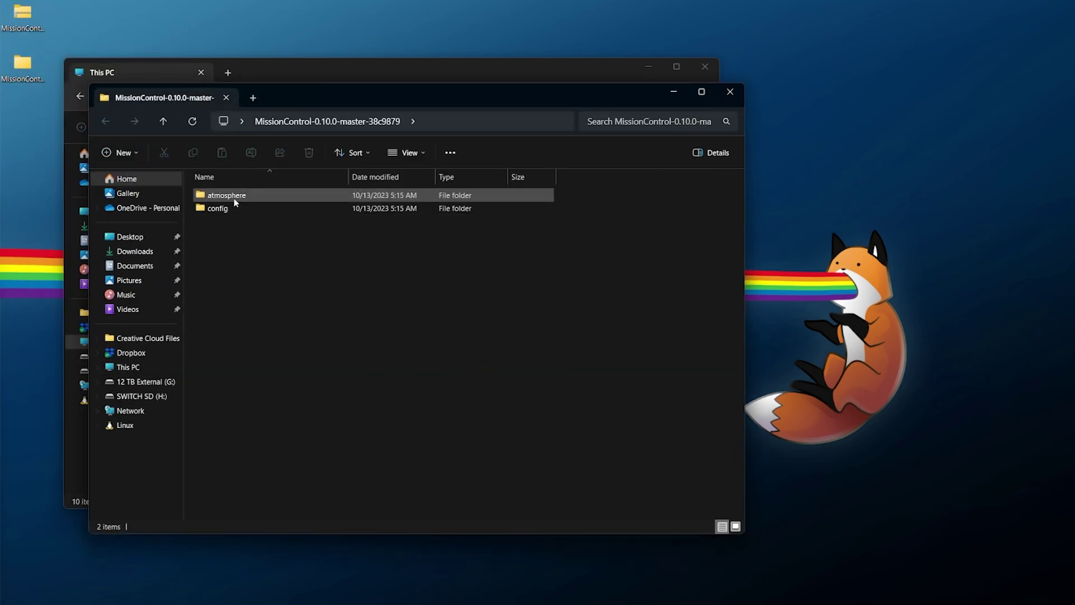
Copy the extracted atmosphere and config folders, and close their window
{"action": "left_click", "coordinate": [227, 208]}
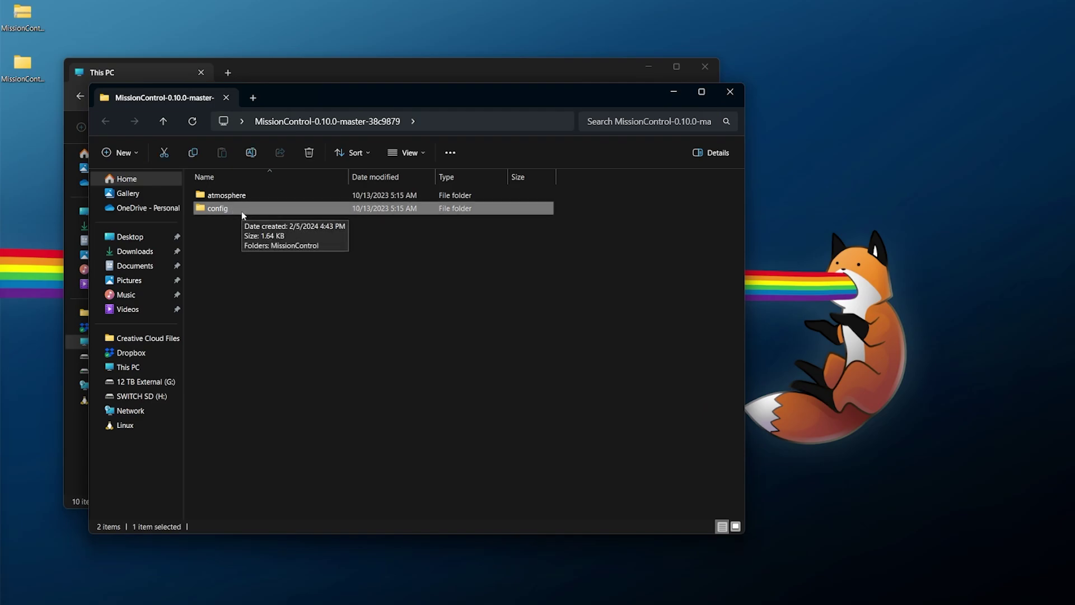
{"action": "left_click_drag", "start_coordinate": [295, 269], "coordinate": [237, 197]}
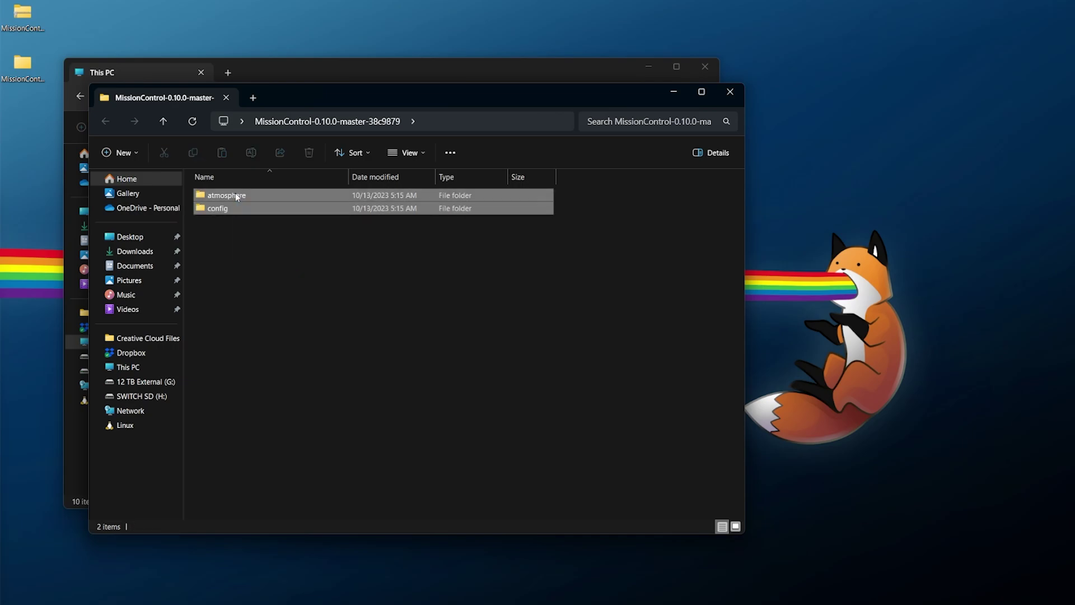
{"action": "right_click", "coordinate": [236, 196]}
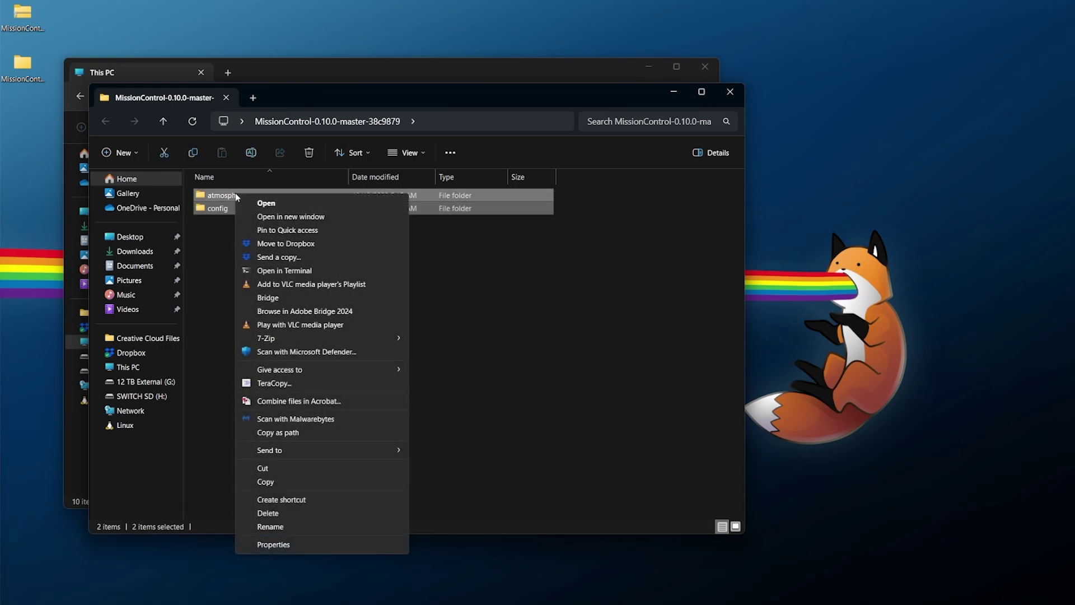
{"action": "left_click", "coordinate": [266, 481]}
{"action": "left_click", "coordinate": [731, 95]}
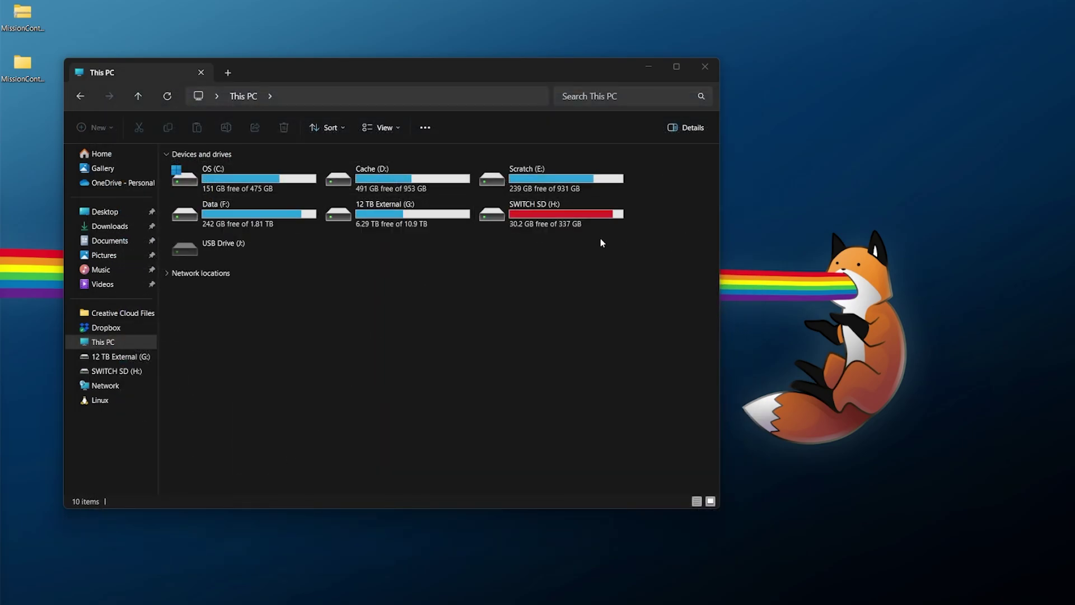
Paste the copied folders into the root of the SWITCH SD (H:) drive
{"action": "double_click", "coordinate": [543, 228]}
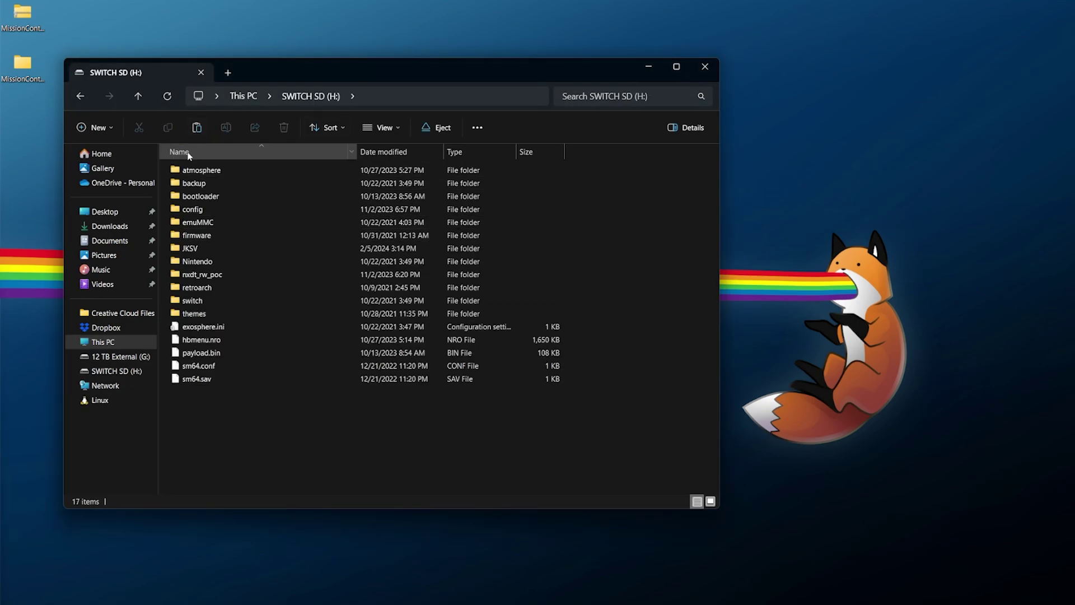
{"action": "right_click", "coordinate": [211, 412]}
{"action": "left_click", "coordinate": [242, 496]}
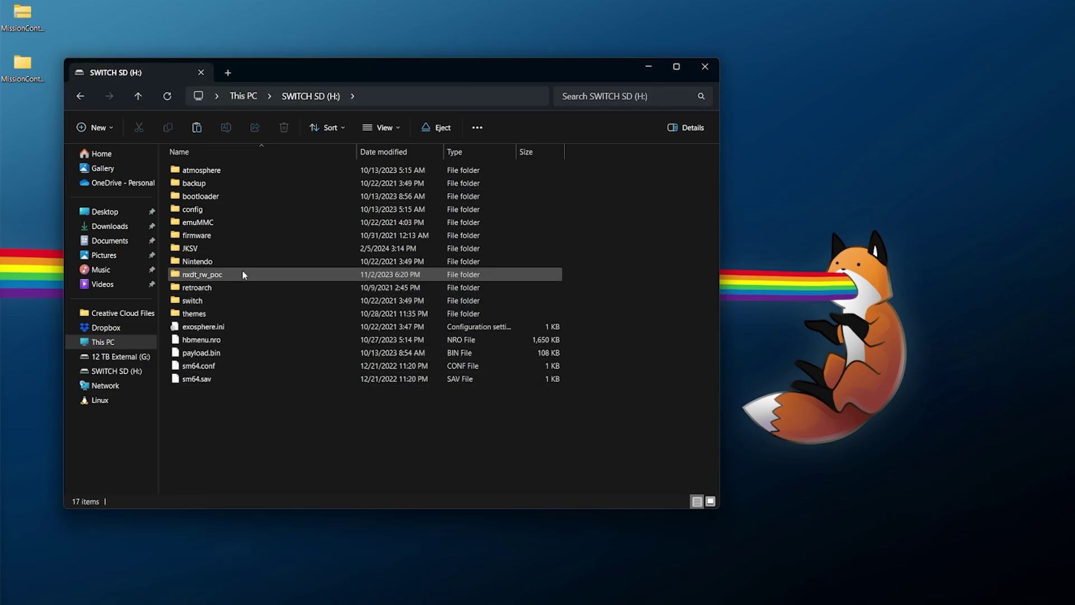
Return to This PC and eject the SWITCH SD (H:) drive
{"action": "left_click", "coordinate": [103, 342]}
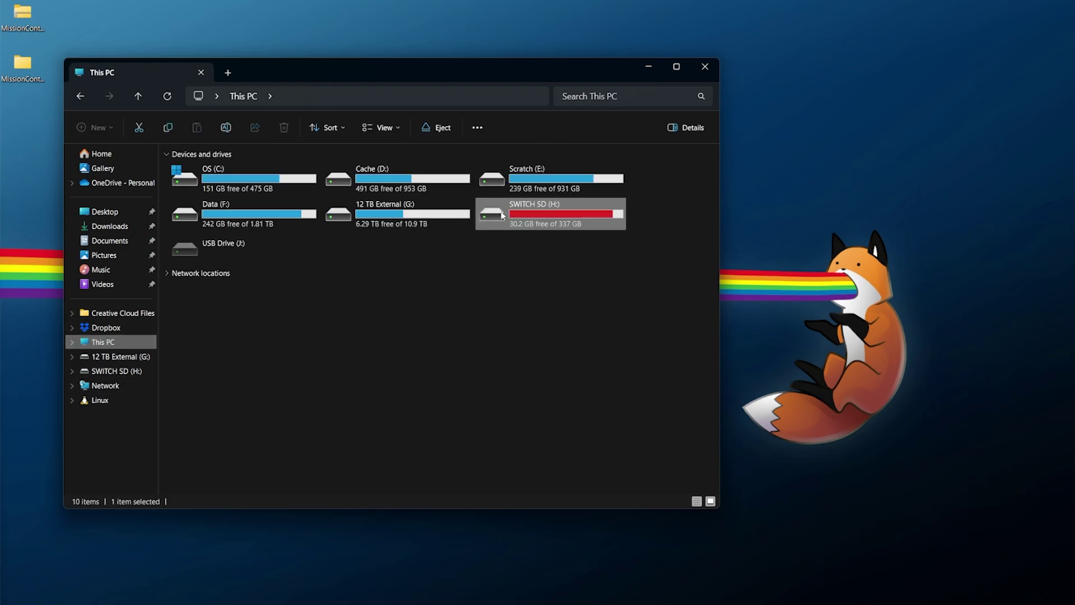
{"action": "right_click", "coordinate": [502, 216]}
{"action": "left_click", "coordinate": [552, 410]}
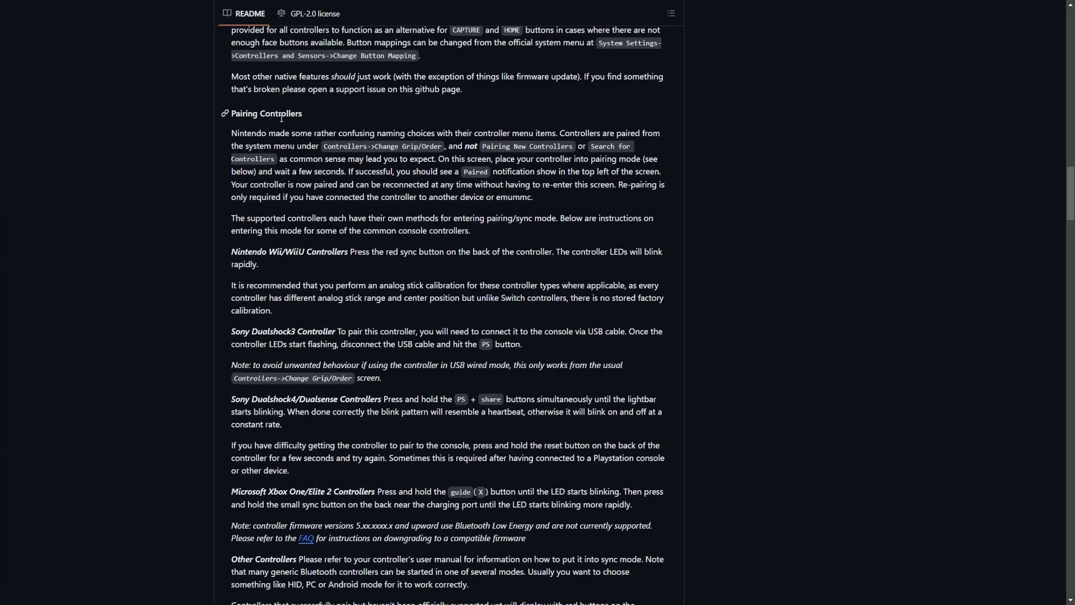
Read the README's Pairing Controllers section for the Dualshock4/Dualsense, Xbox One/Elite 2 and Other Controllers instructions
{"action": "scroll", "coordinate": [275, 112], "scroll_direction": "down", "scroll_amount": 1}
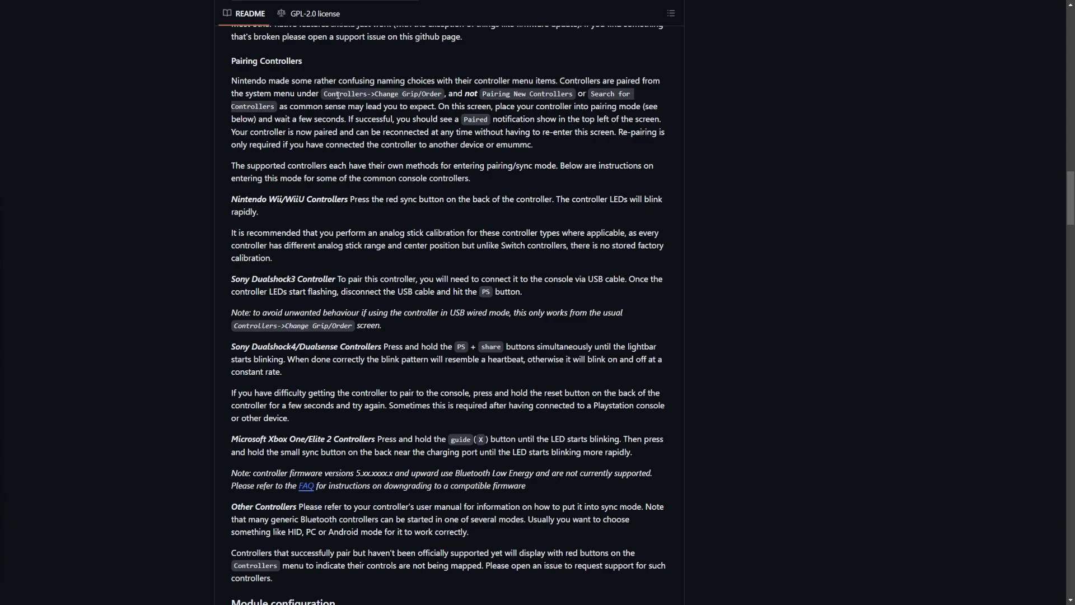
{"action": "scroll", "coordinate": [317, 133], "scroll_direction": "down", "scroll_amount": 1}
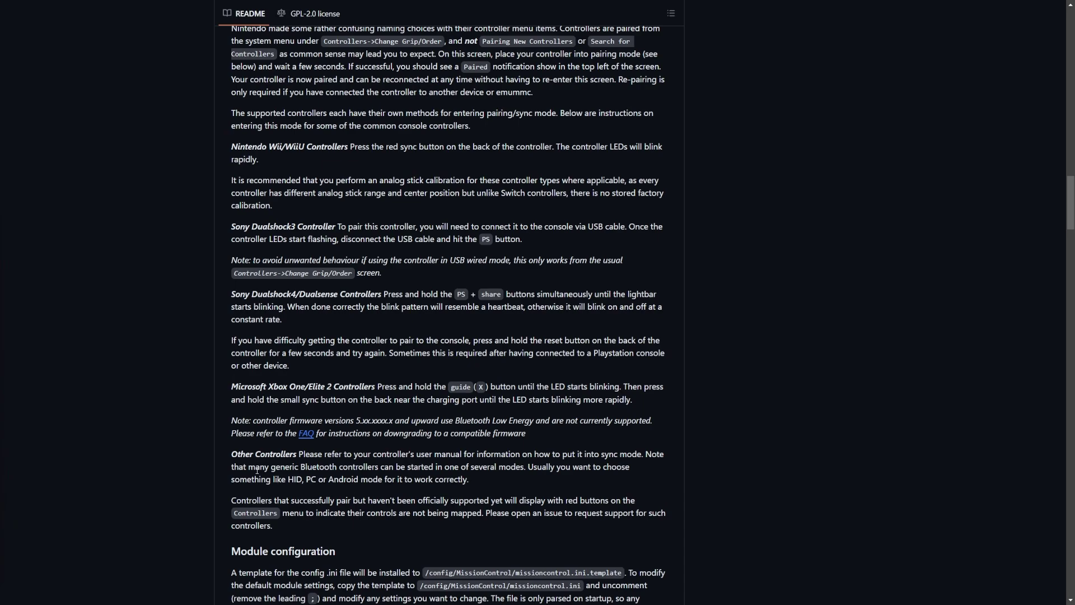
{"action": "left_click_drag", "start_coordinate": [229, 456], "coordinate": [470, 480]}
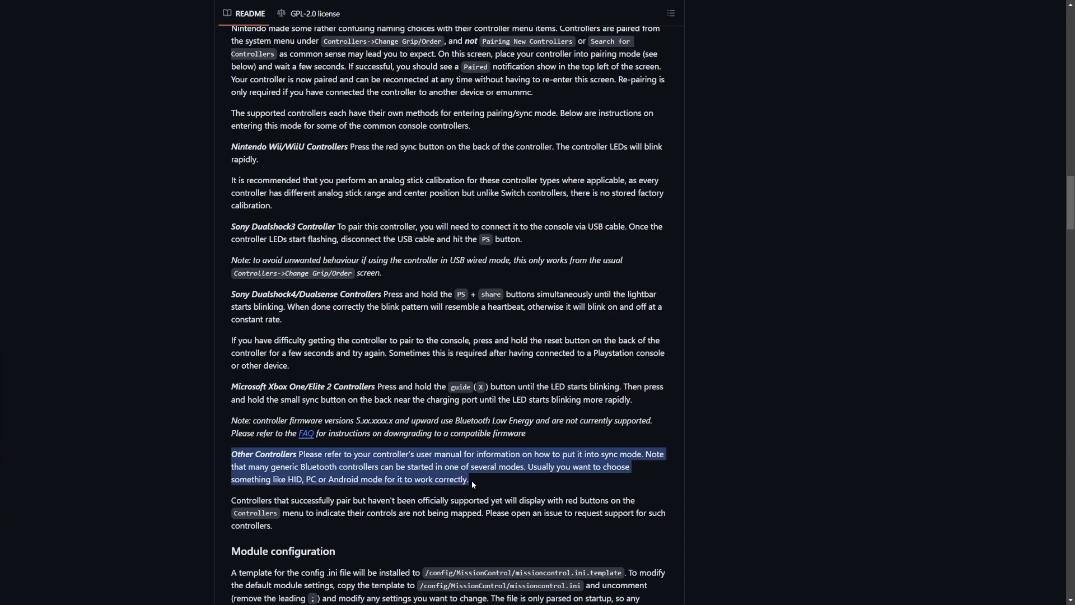
{"action": "left_click", "coordinate": [454, 464]}
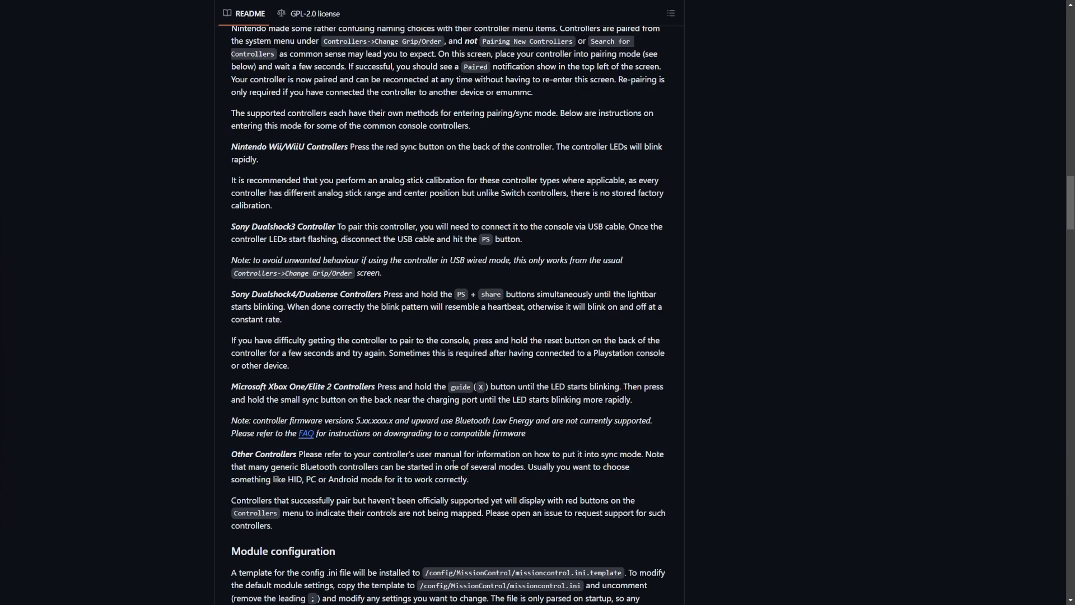
{"action": "left_click_drag", "start_coordinate": [233, 299], "coordinate": [370, 297]}
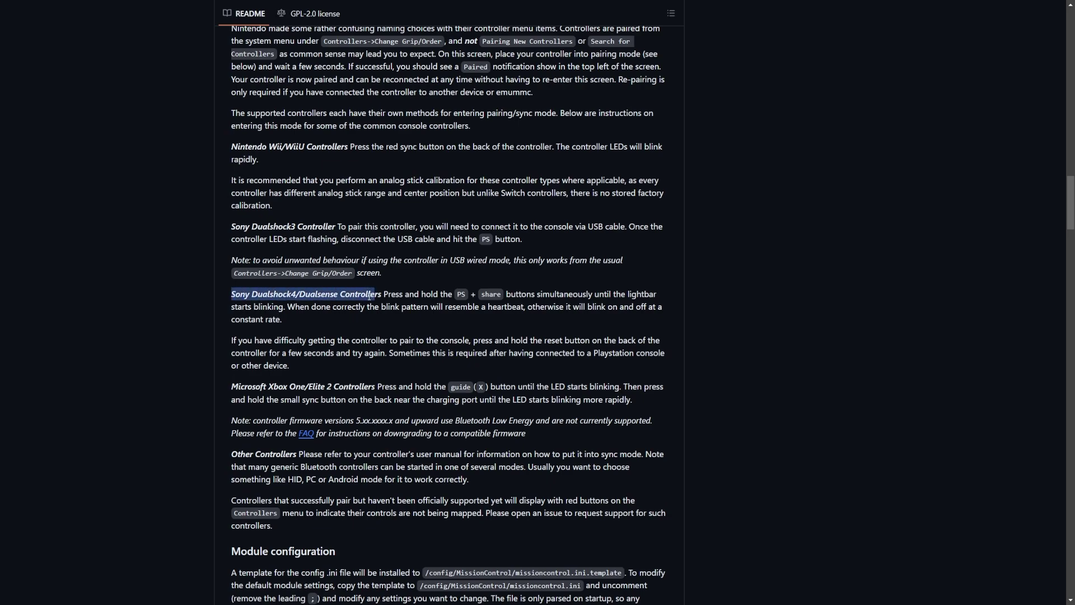
{"action": "left_click_drag", "start_coordinate": [230, 387], "coordinate": [378, 386]}
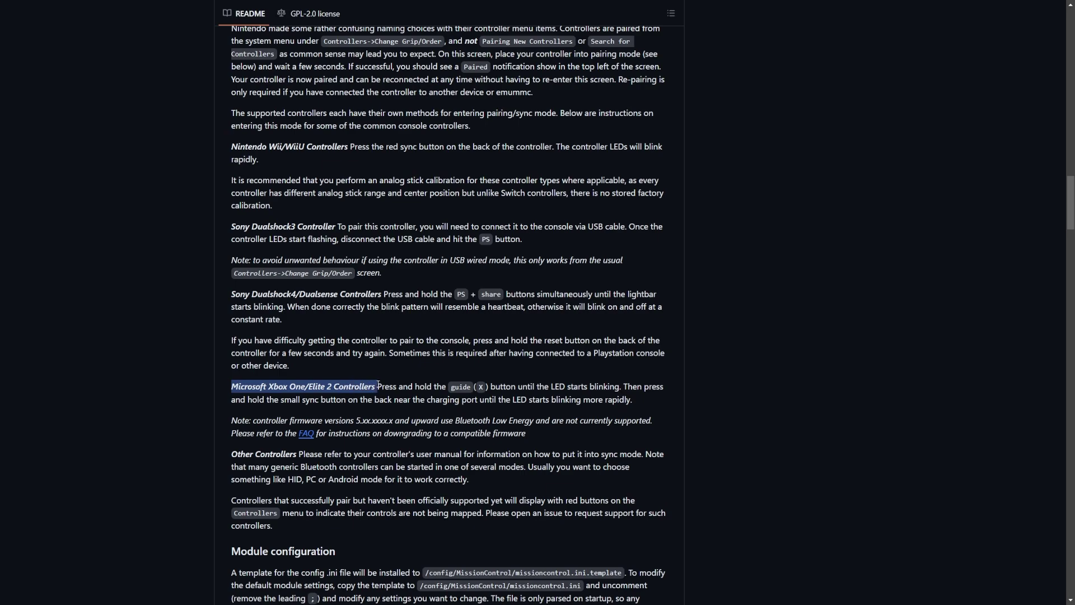
{"action": "left_click", "coordinate": [265, 393]}
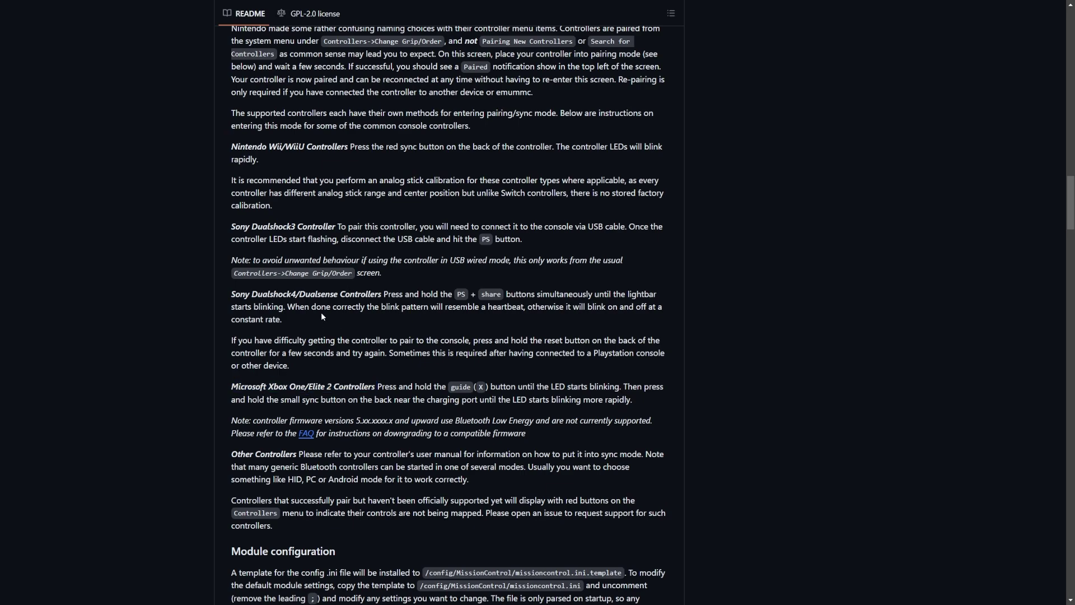
{"action": "left_click_drag", "start_coordinate": [232, 292], "coordinate": [417, 295]}
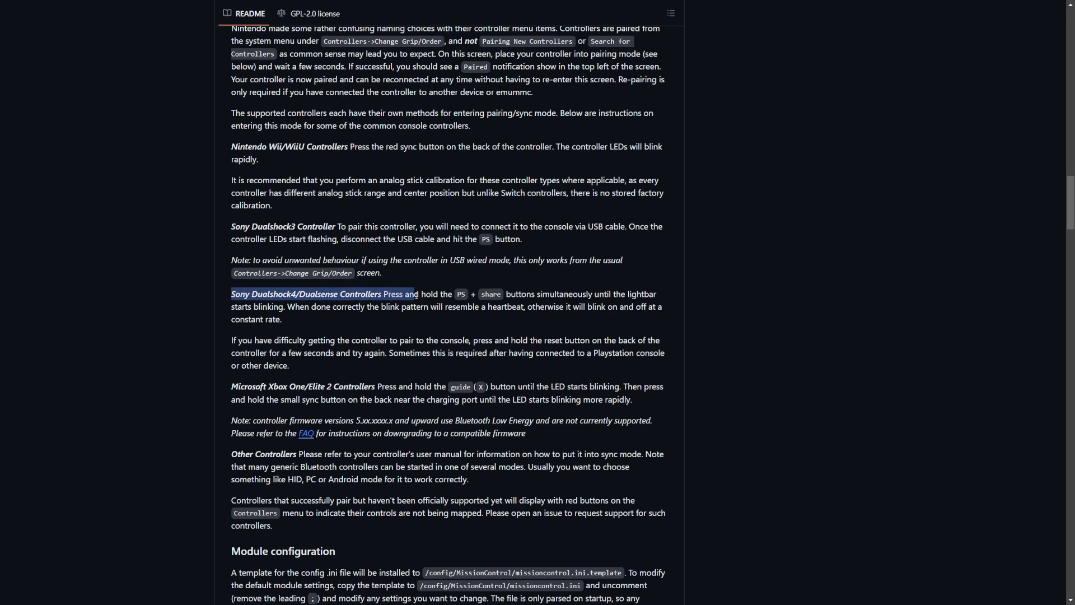
{"action": "left_click", "coordinate": [516, 298]}
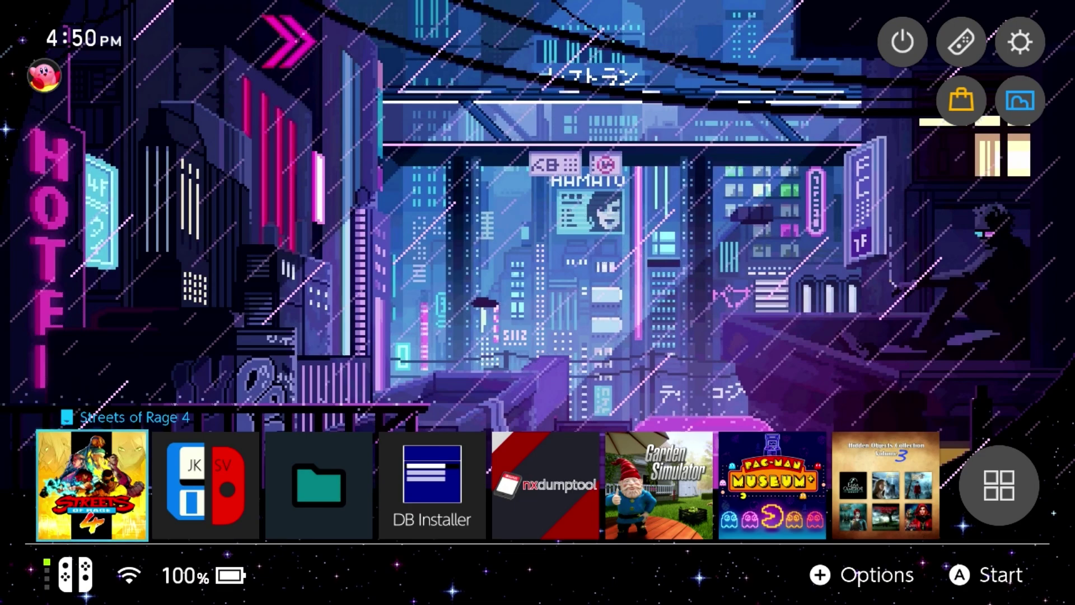
On the Switch, open Controllers and pair the controller as player 1 on the Change Grip/Order screen
{"action": "key", "text": "Up"}
{"action": "key", "text": "Right"}
{"action": "key", "text": "Right"}
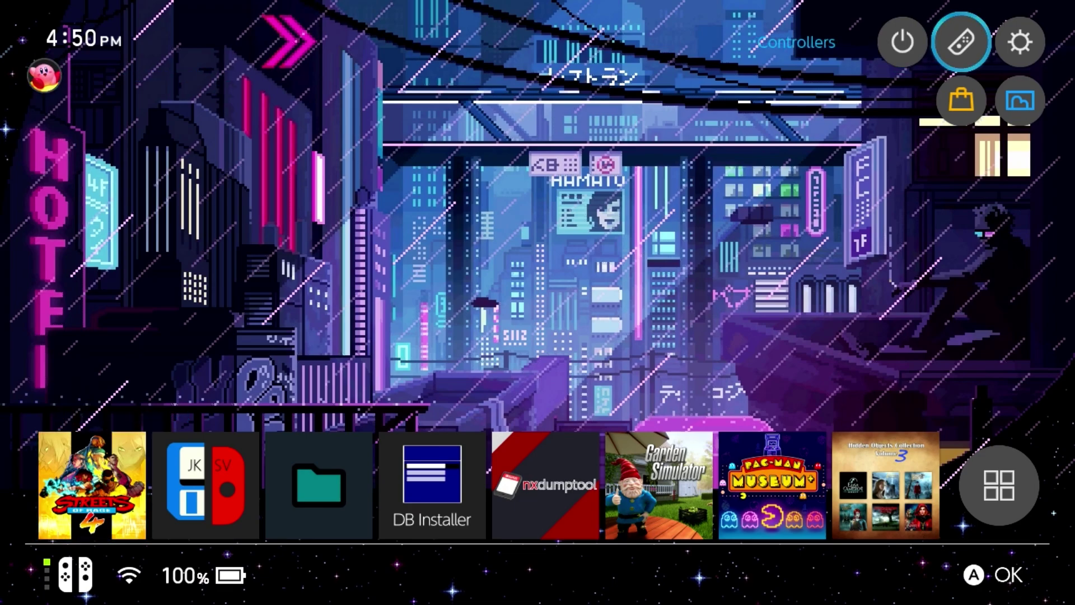
{"action": "key", "text": "Return"}
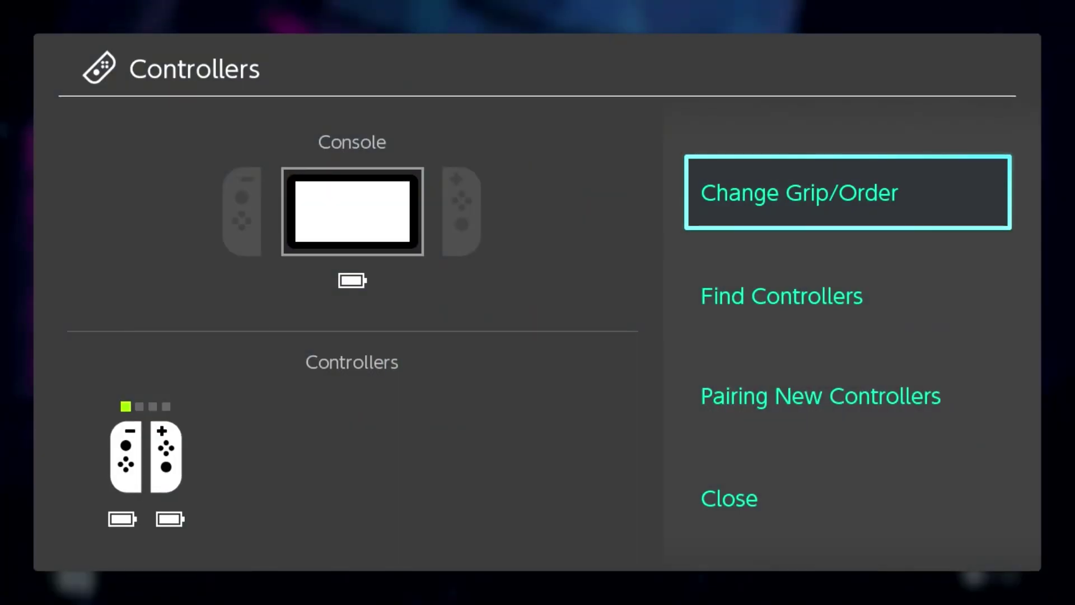
{"action": "key", "text": "Return"}
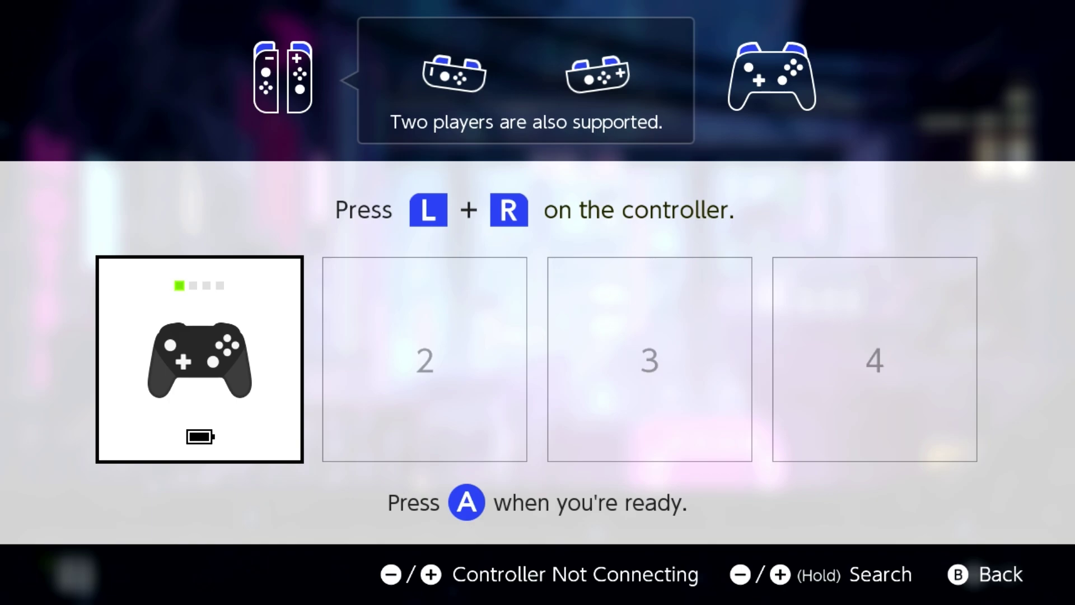
{"action": "key", "text": "Escape"}
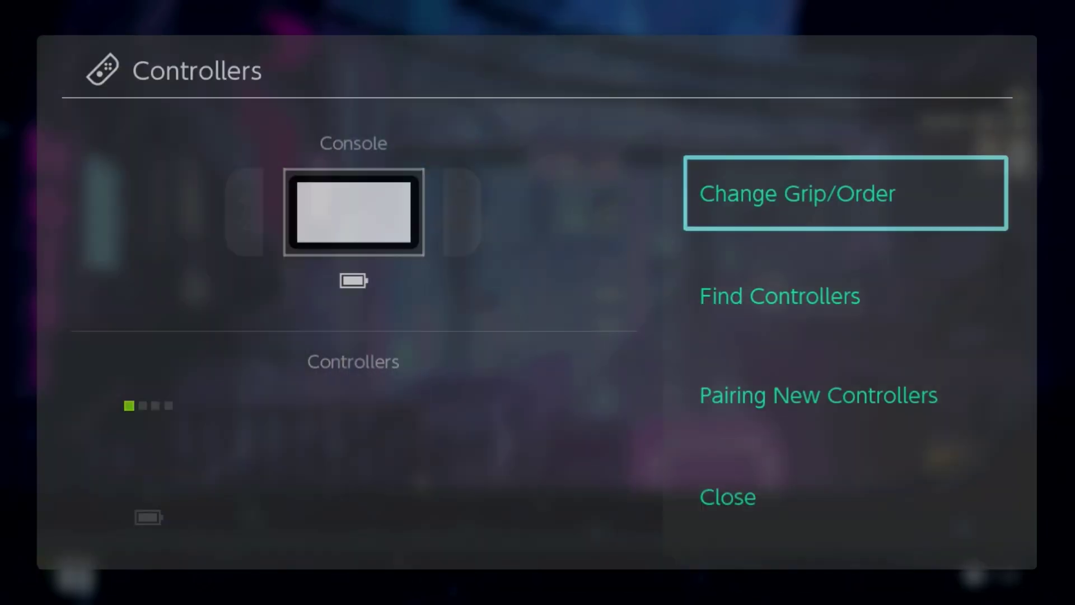
Register a controller as player 1 again through Change Grip/Order and close the Controllers settings
{"action": "key", "text": "Return"}
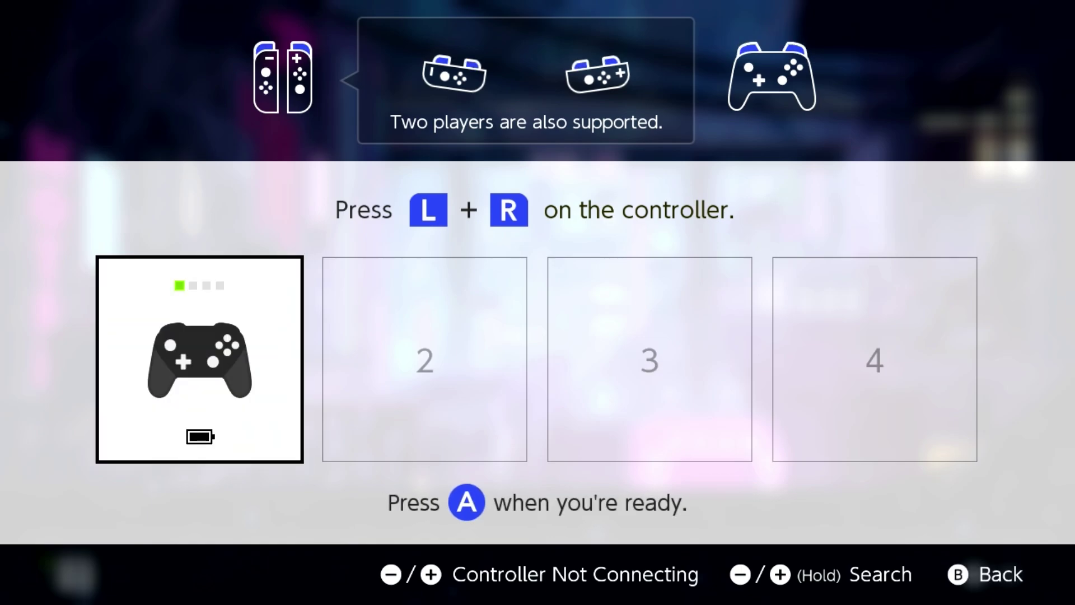
{"action": "key", "text": "Return"}
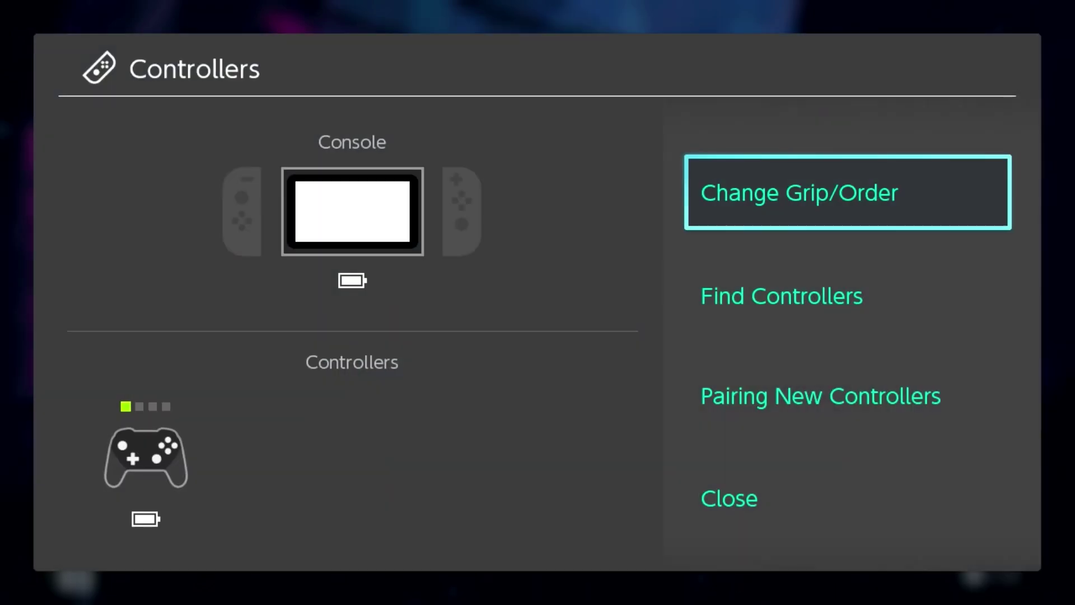
{"action": "key", "text": "Escape"}
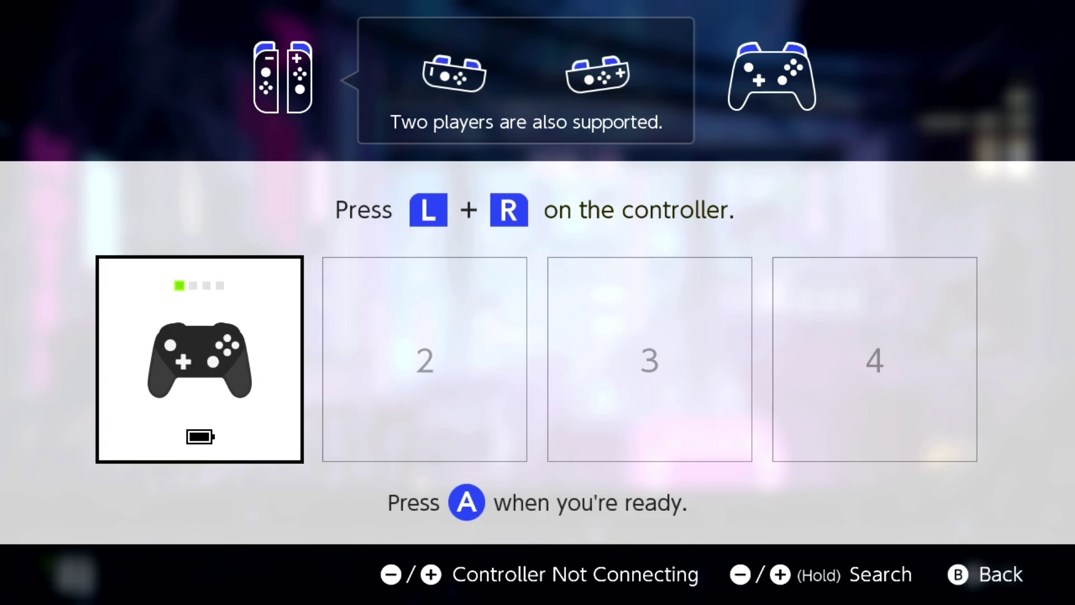
{"action": "key", "text": "Return"}
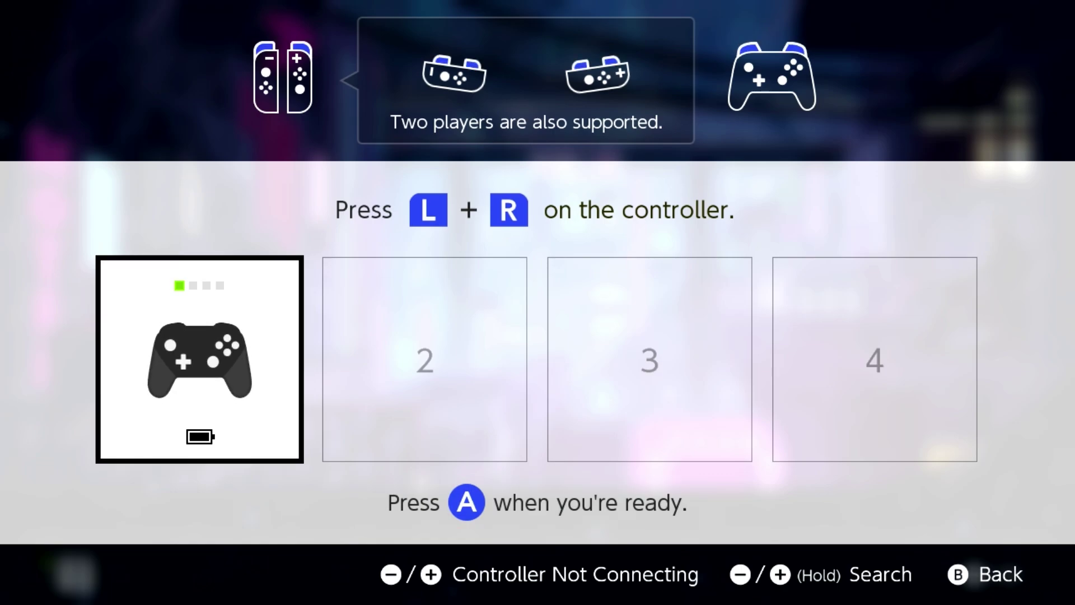
{"action": "key", "text": "Down"}
{"action": "key", "text": "Down"}
{"action": "key", "text": "Down"}
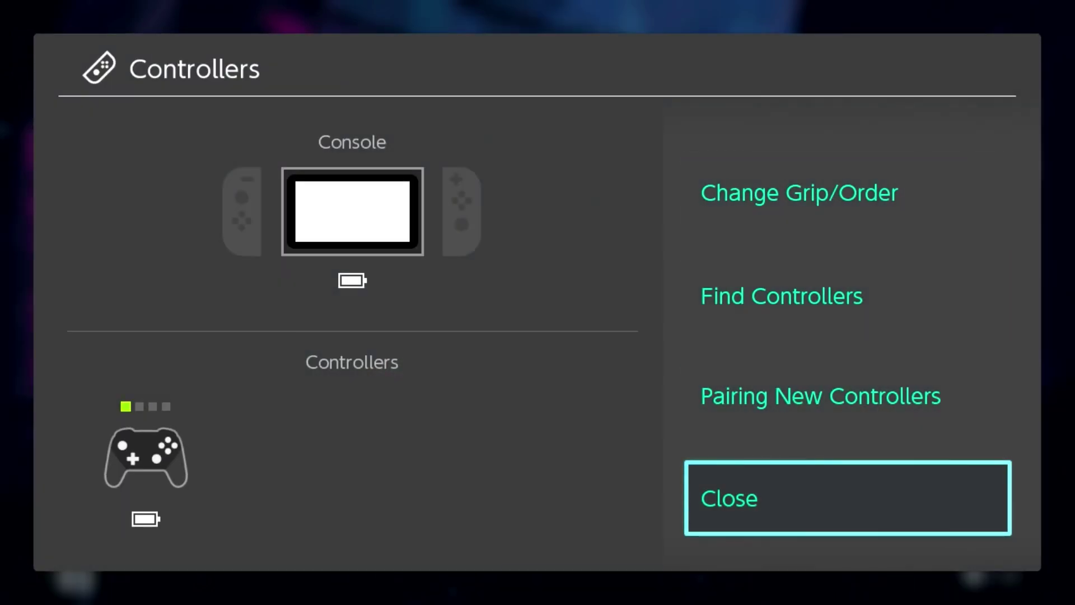
{"action": "key", "text": "Return"}
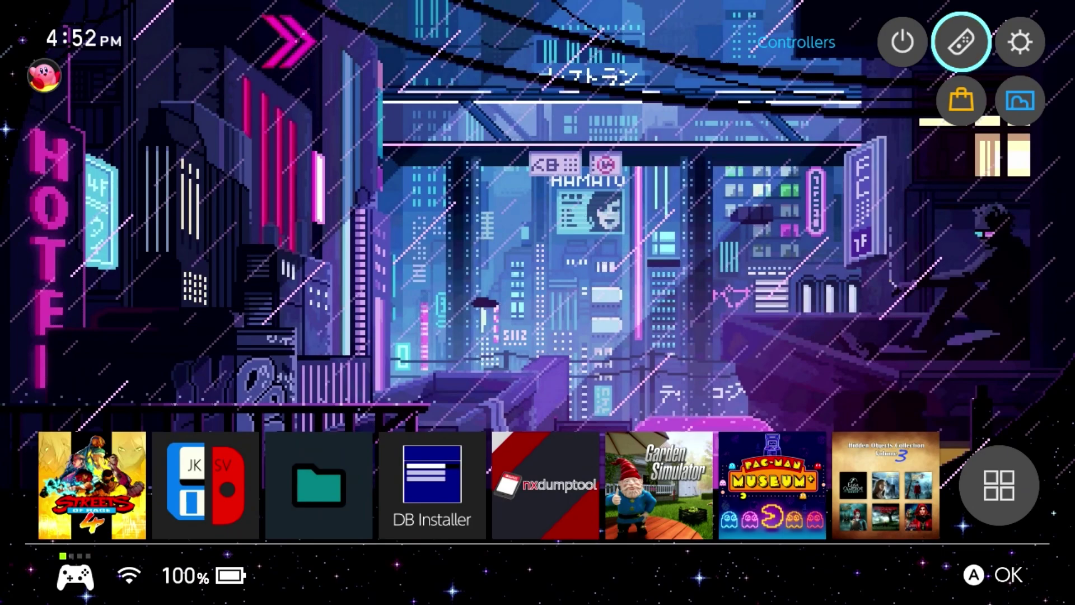
Test the paired controller by moving across the home menu's system icons and game tiles, ending on Streets of Rage 4
{"action": "key", "text": "Down"}
{"action": "key", "text": "Left"}
{"action": "key", "text": "Right"}
{"action": "key", "text": "Right"}
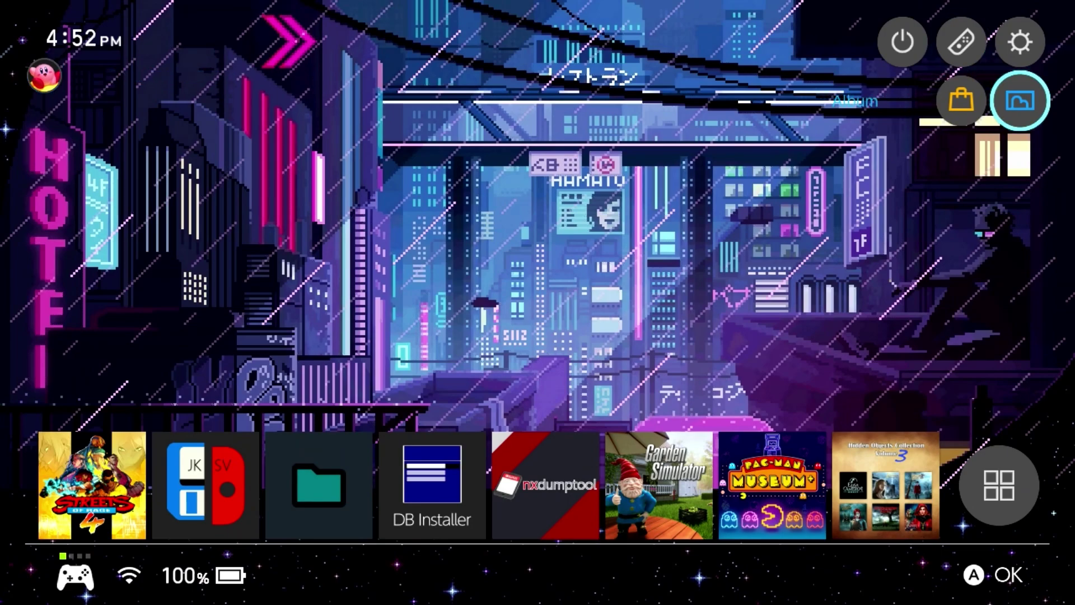
{"action": "key", "text": "Down"}
{"action": "key", "text": "Left"}
{"action": "key", "text": "Left"}
{"action": "key", "text": "Left"}
{"action": "key", "text": "Left"}
{"action": "key", "text": "Left"}
{"action": "key", "text": "Left"}
{"action": "key", "text": "Left"}
{"action": "key", "text": "Left"}
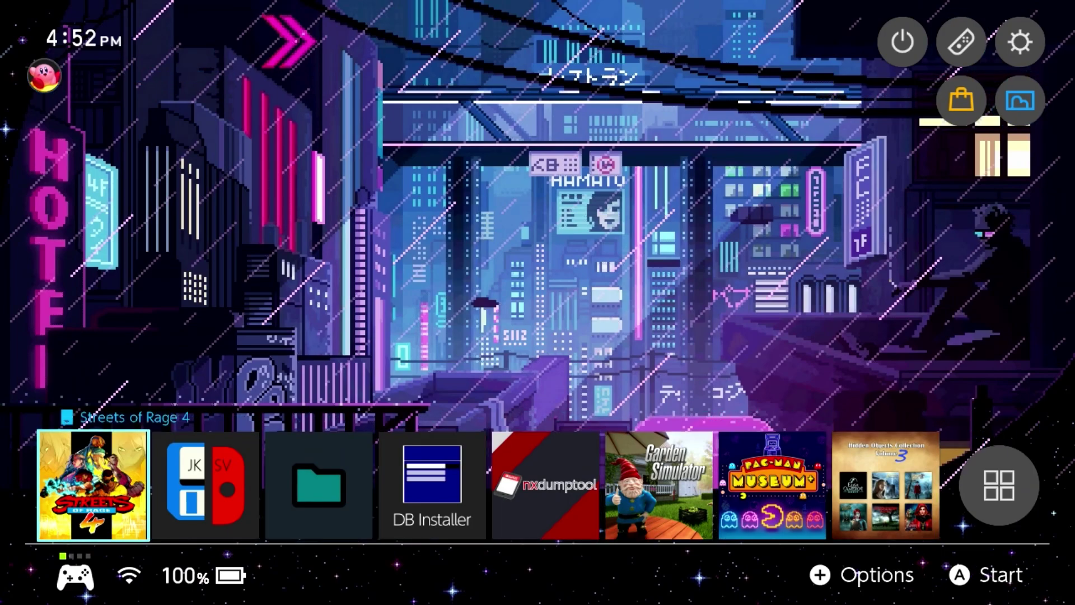
{"action": "key", "text": "Right"}
{"action": "key", "text": "Right"}
{"action": "key", "text": "Right"}
{"action": "key", "text": "Right"}
{"action": "key", "text": "Right"}
{"action": "key", "text": "Right"}
{"action": "key", "text": "Right"}
{"action": "key", "text": "Right"}
{"action": "key", "text": "Return"}
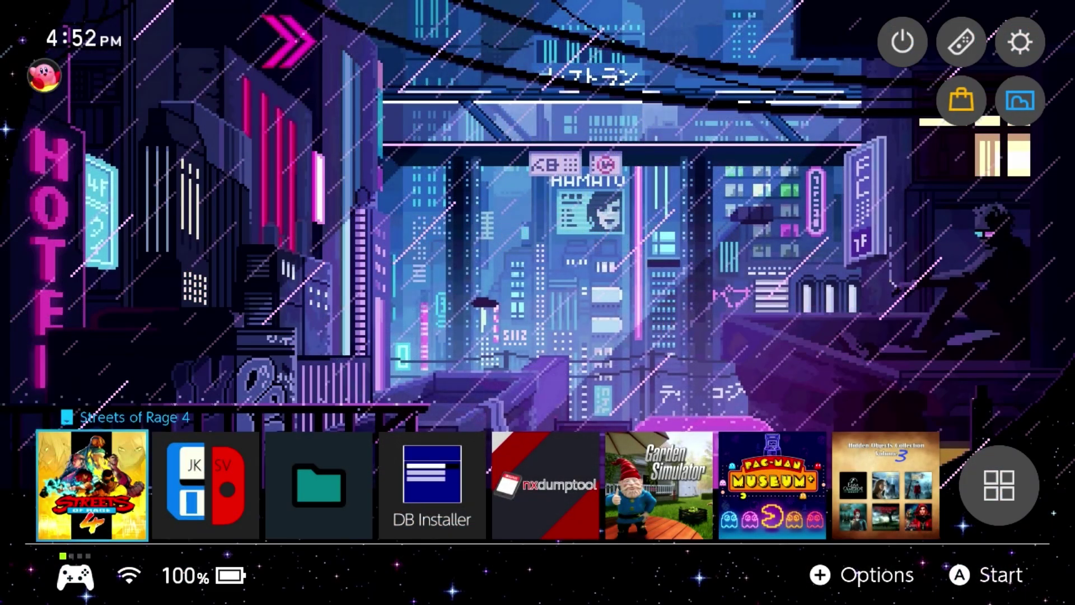
{"action": "key", "text": "Right"}
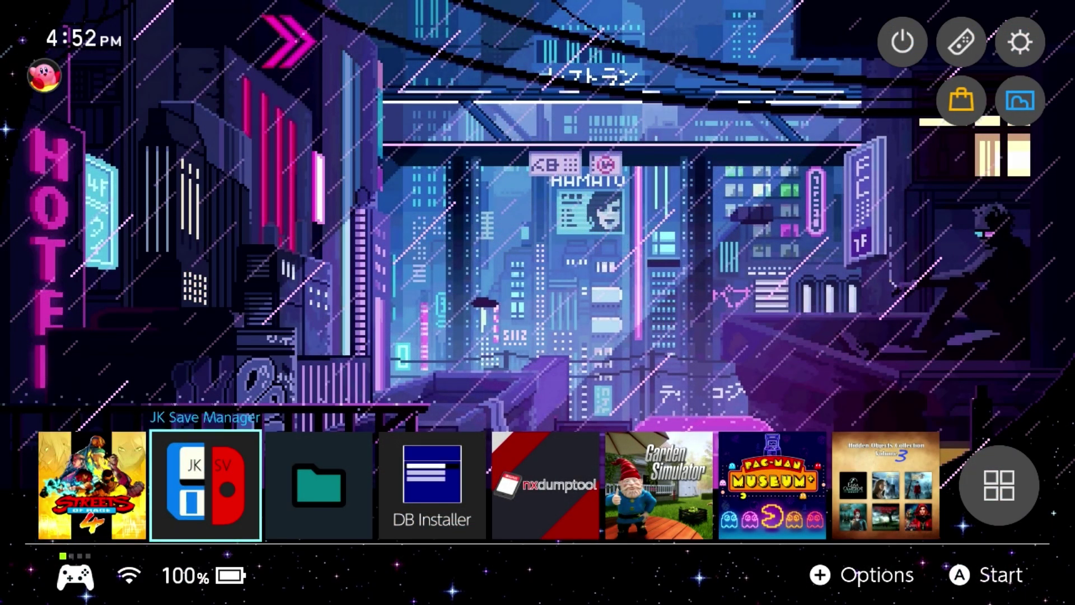
{"action": "key", "text": "Left"}
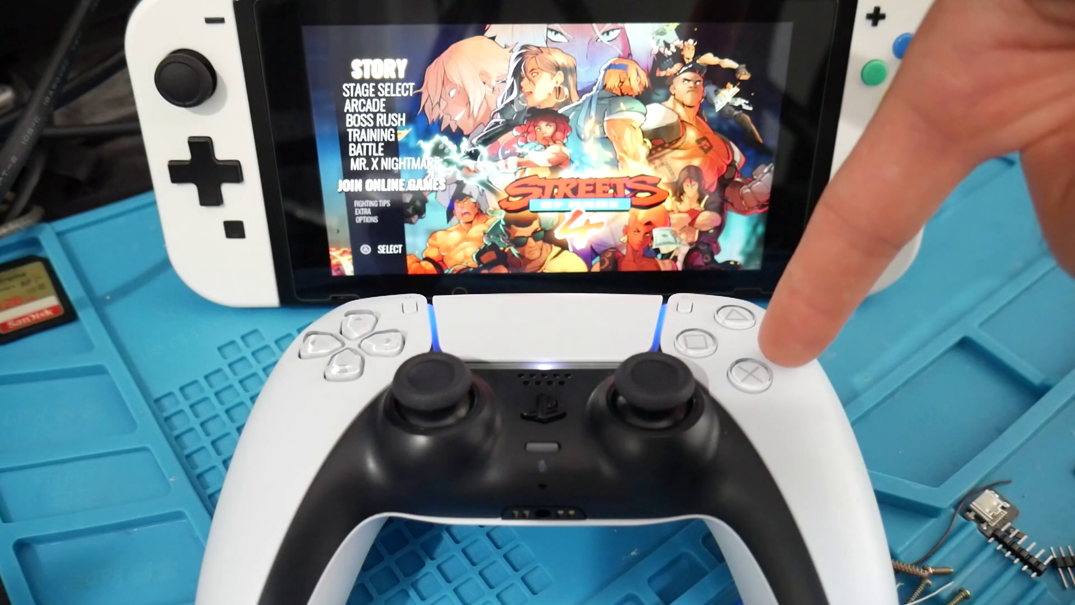
{"action": "key", "text": "Return"}
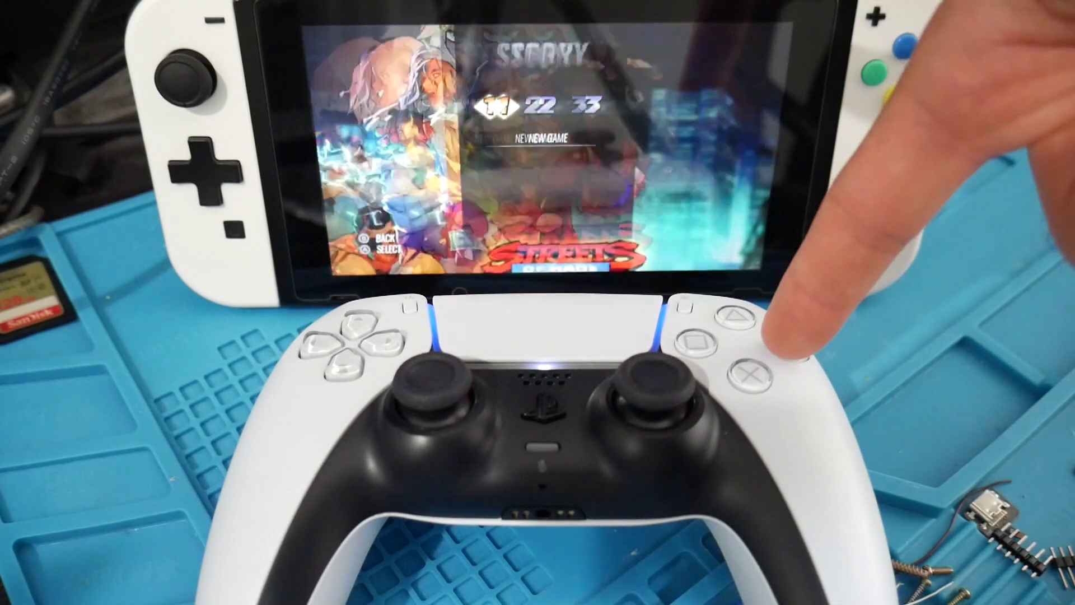
{"action": "key", "text": "Escape"}
{"action": "key", "text": "Return"}
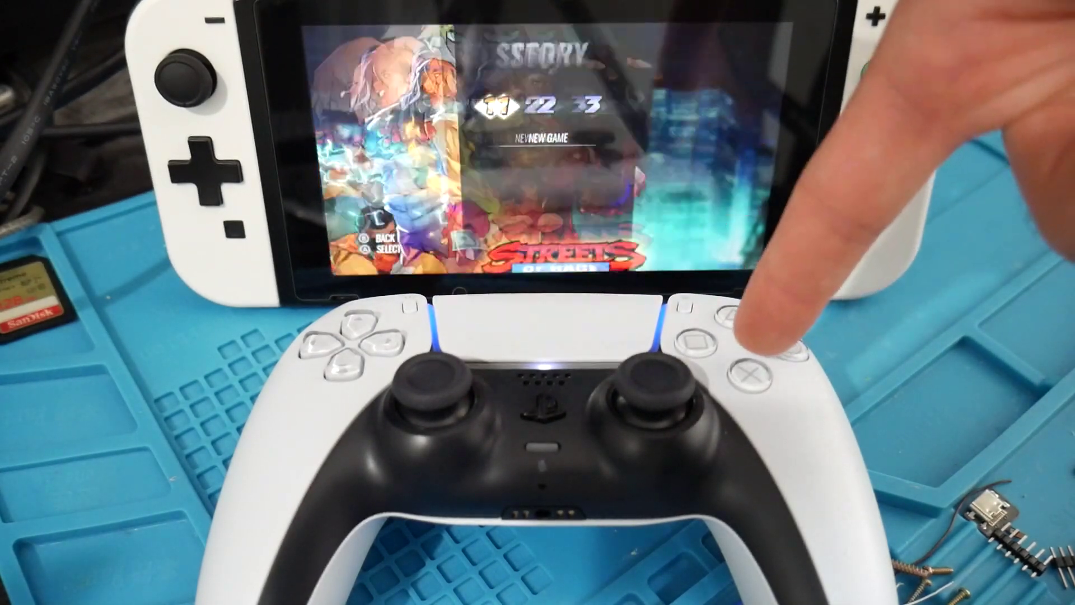
{"action": "key", "text": "Escape"}
{"action": "key", "text": "Down"}
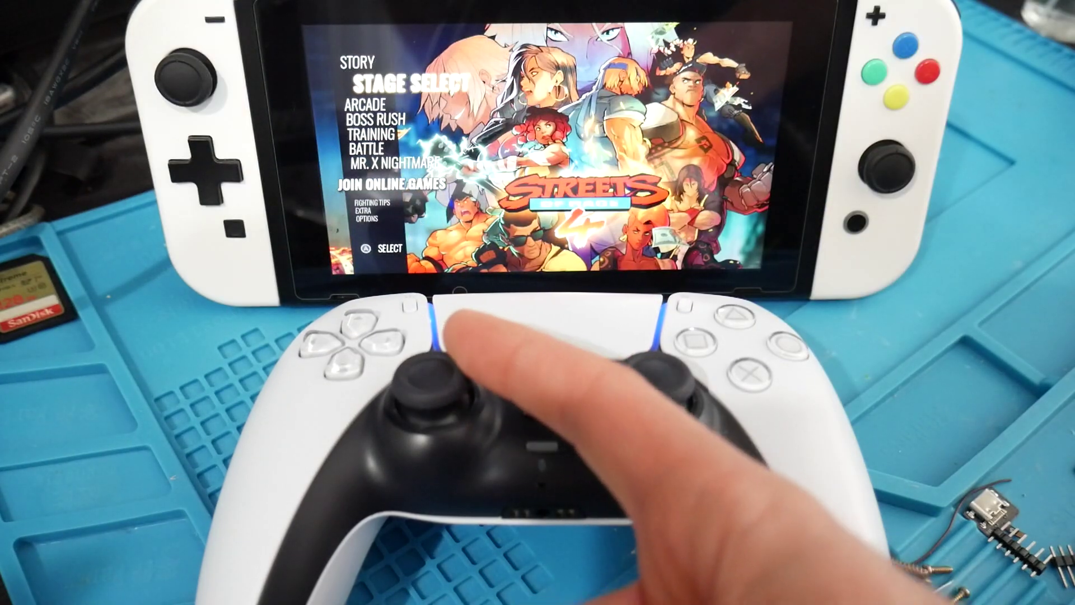
{"action": "key", "text": "Down"}
{"action": "key", "text": "Down"}
{"action": "key", "text": "Down"}
{"action": "key", "text": "Up"}
{"action": "key", "text": "Up"}
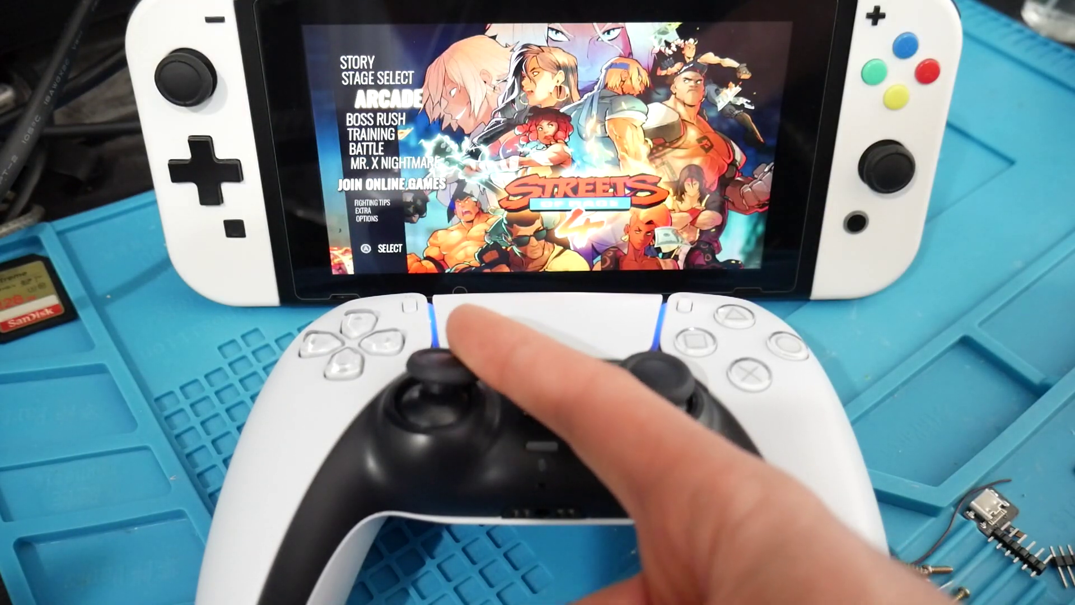
{"action": "key", "text": "Up"}
{"action": "key", "text": "Up"}
{"action": "key", "text": "Return"}
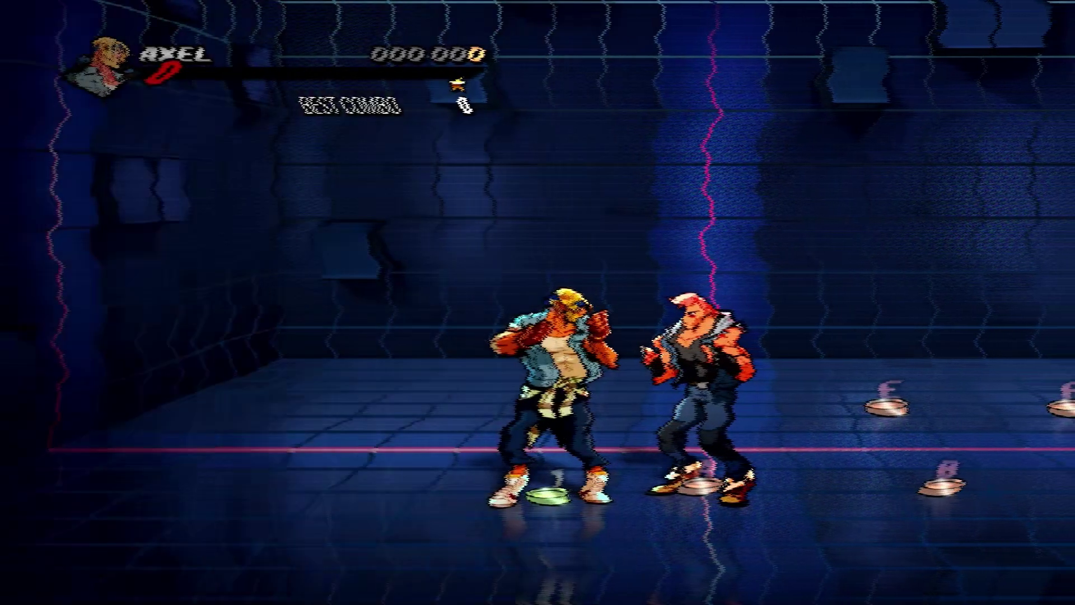
{"action": "key", "text": "Left"}
{"action": "key", "text": "Right"}
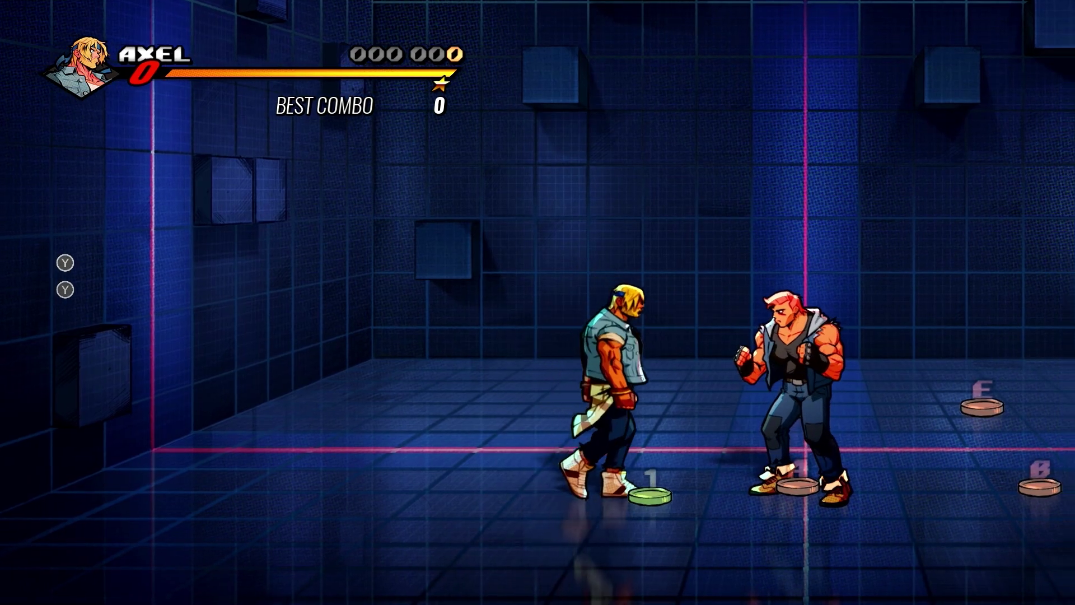
{"action": "key", "text": "x"}
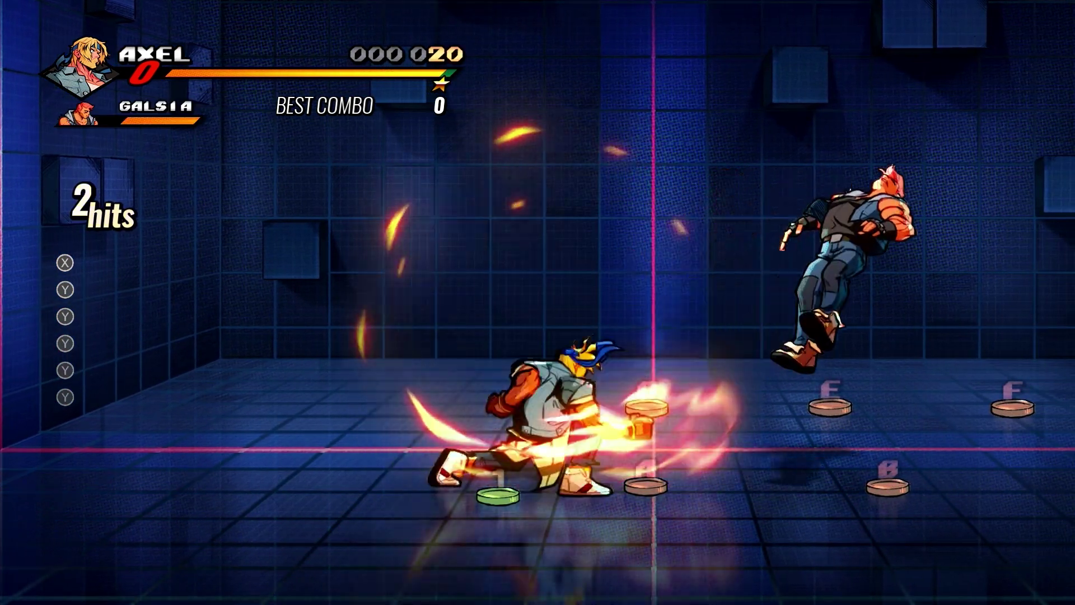
{"action": "key", "text": "x"}
{"action": "key", "text": "Right"}
{"action": "key", "text": "c"}
{"action": "key", "text": "Right"}
{"action": "key", "text": "c"}
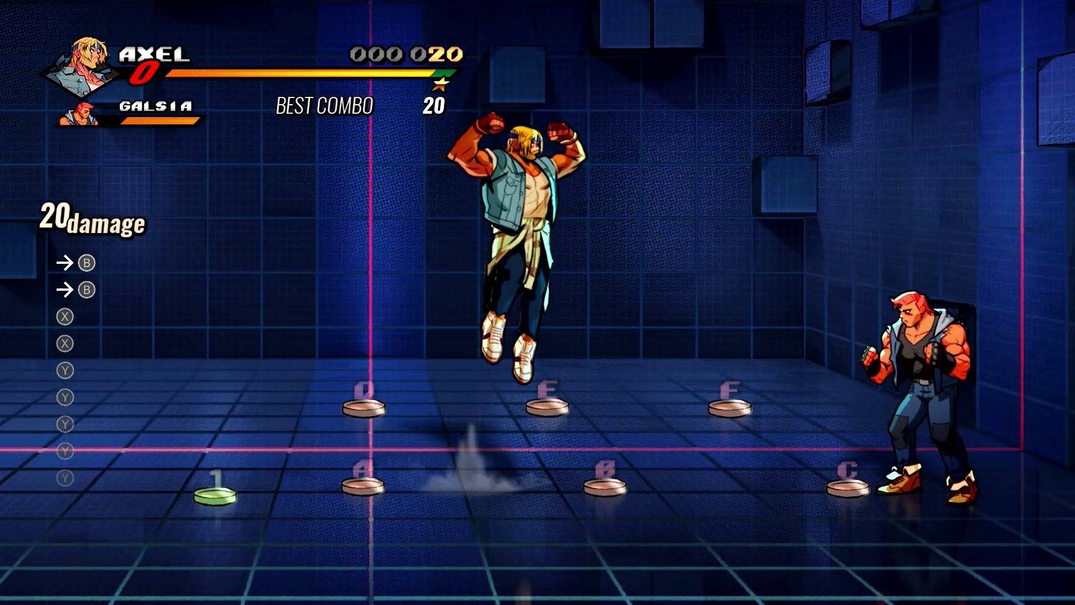
{"action": "key", "text": "v"}
{"action": "key", "text": "v"}
{"action": "key", "text": "v"}
{"action": "key", "text": "v"}
{"action": "key", "text": "v"}
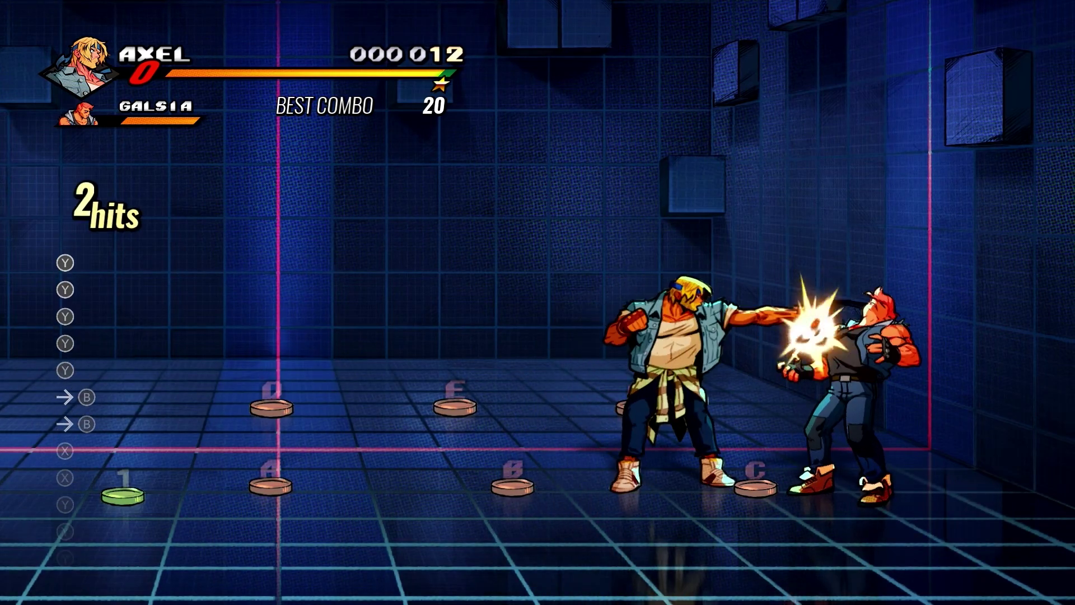
Test the paired controller in Streets of Rage 4 by moving Axel and performing attack combos and special moves on Galsia
{"action": "key", "text": "v"}
{"action": "key", "text": "v"}
{"action": "key", "text": "v"}
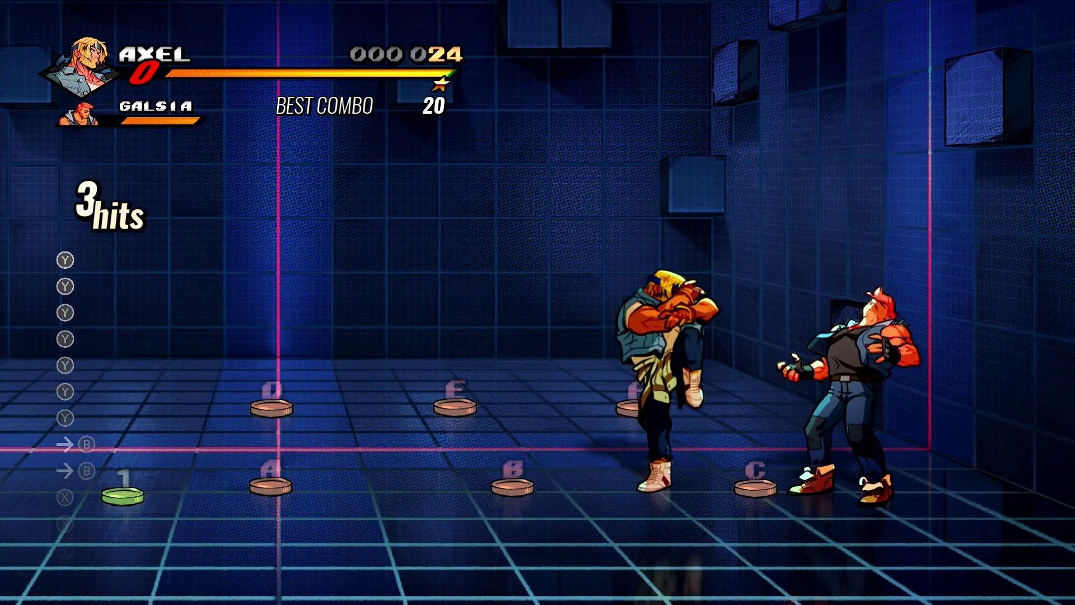
{"action": "key", "text": "Right"}
{"action": "key", "text": "x"}
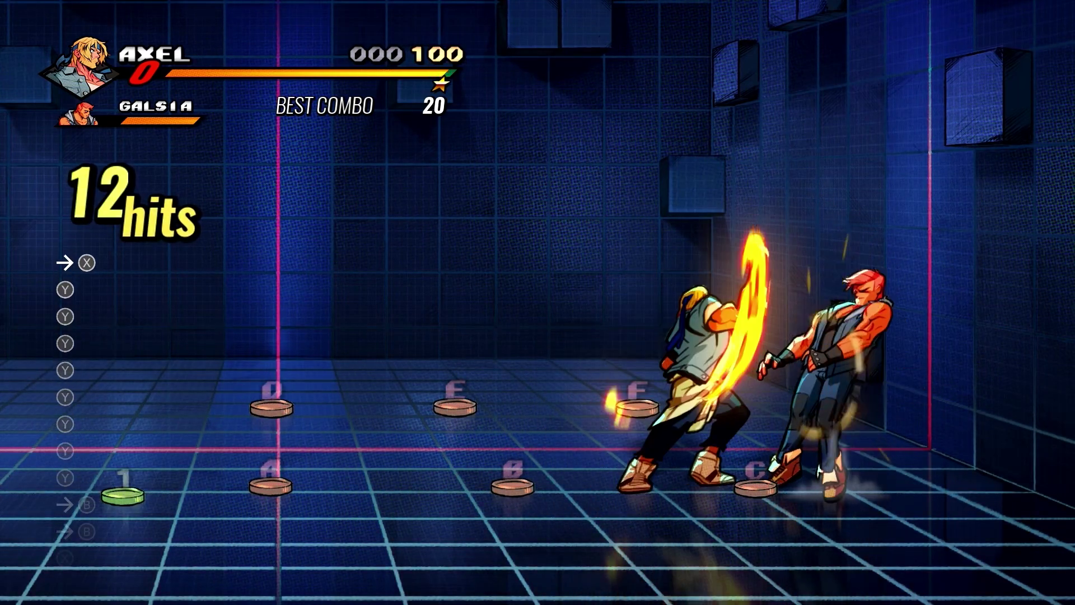
{"action": "key", "text": "v"}
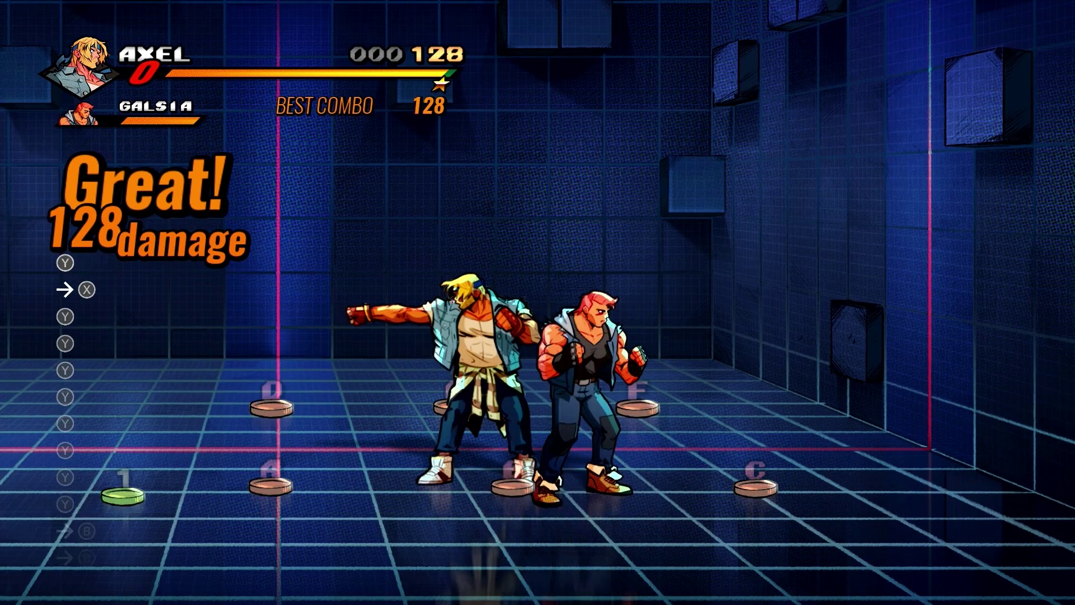
{"action": "key", "text": "v"}
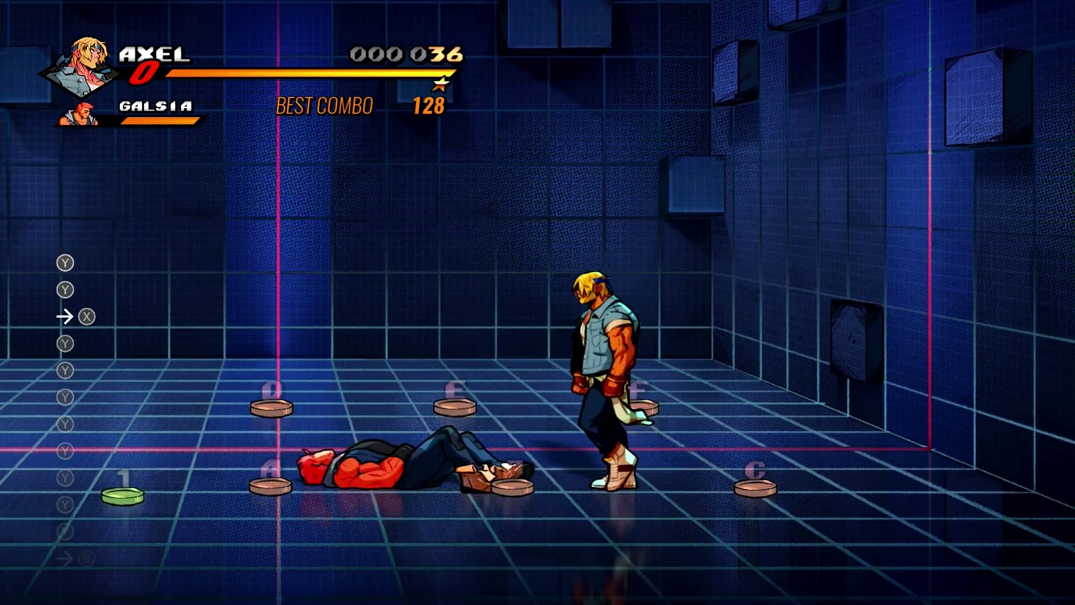
{"action": "key", "text": "Left"}
{"action": "key", "text": "x"}
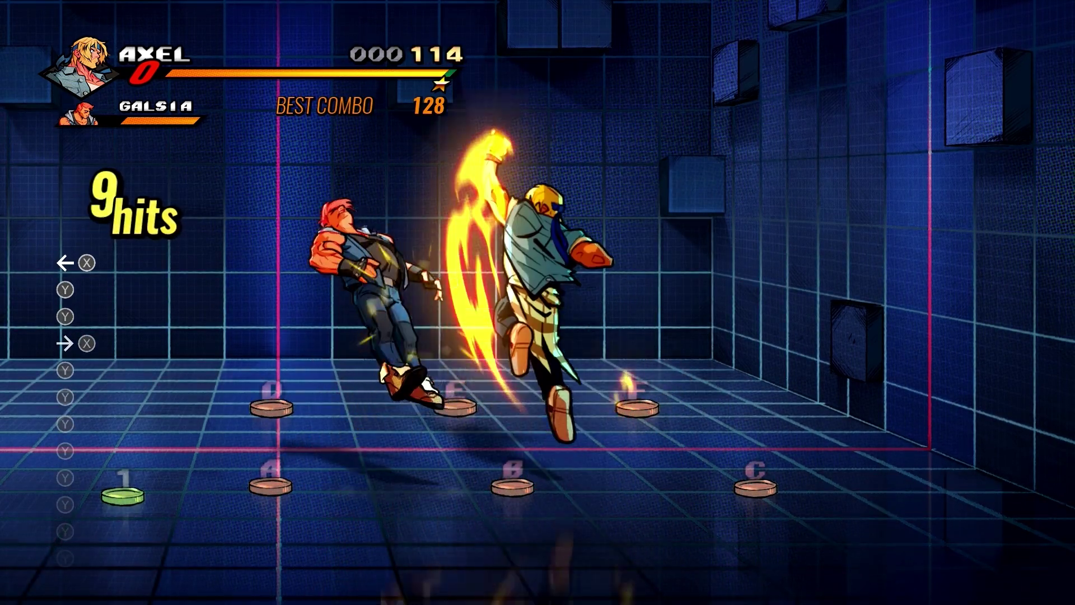
{"action": "key", "text": "Left"}
{"action": "key", "text": "Left"}
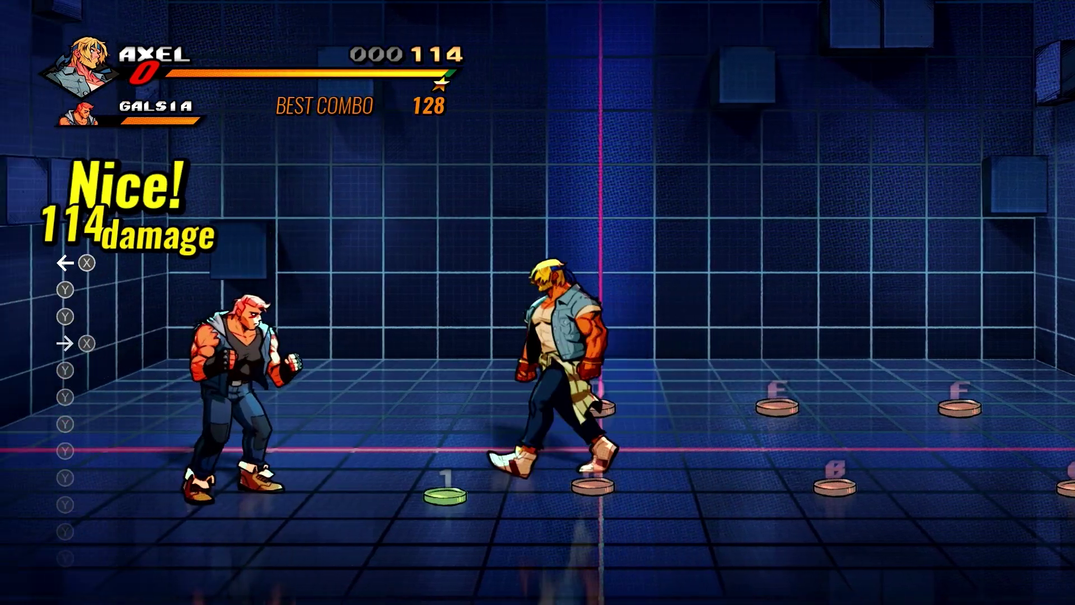
{"action": "key", "text": "y"}
{"action": "key", "text": "y"}
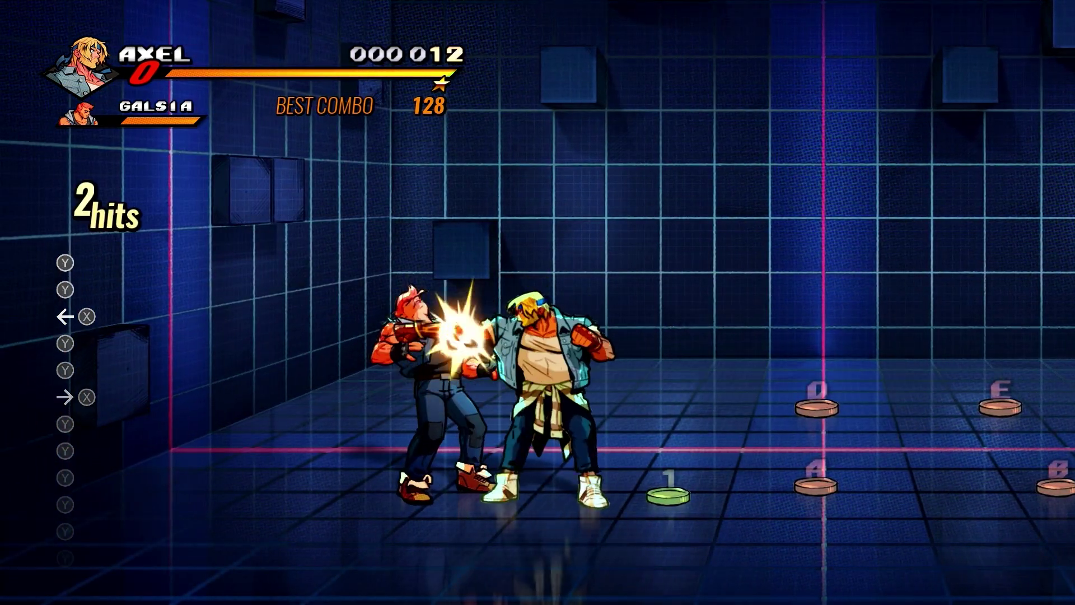
{"action": "key", "text": "y"}
{"action": "key", "text": "y"}
{"action": "key", "text": "Right+b"}
{"action": "key", "text": "Left+b"}
{"action": "key", "text": "Right"}
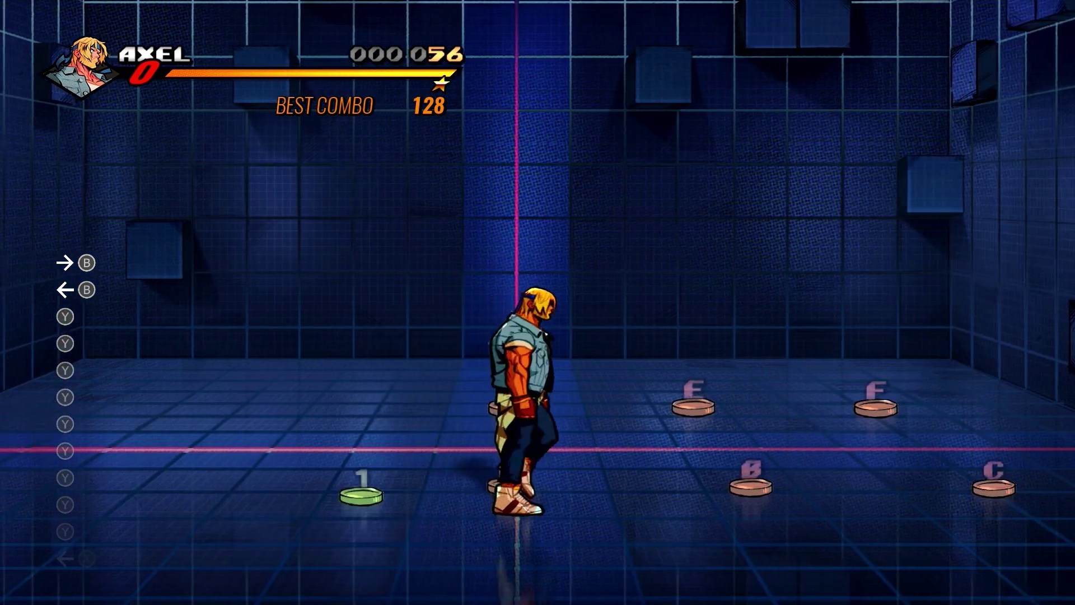
Return to the Switch home menu, put the console into Sleep Mode, and wake it to the home screen
{"action": "key", "text": "Home"}
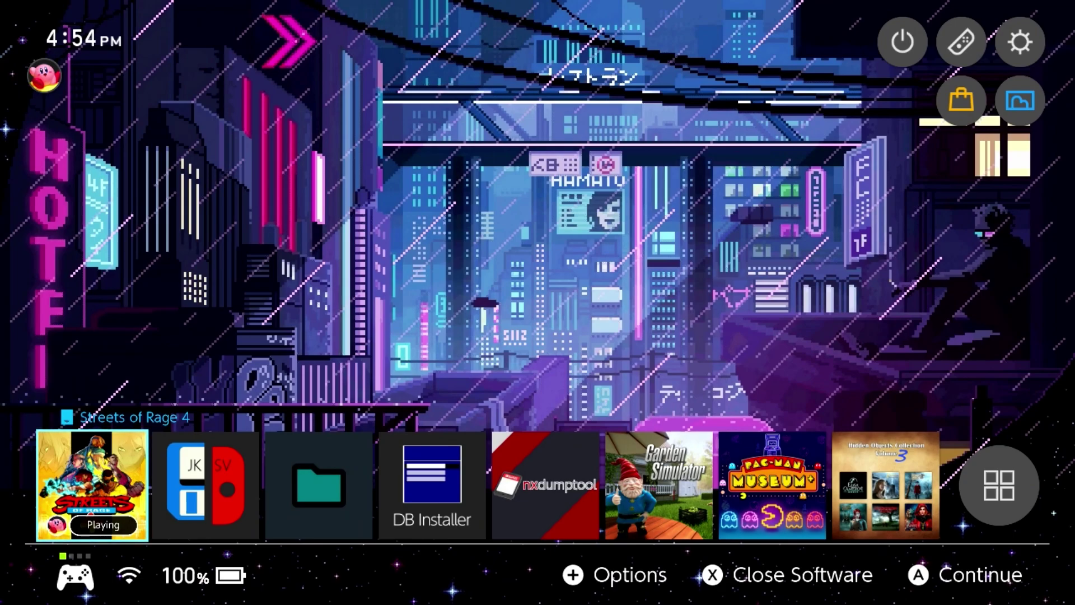
{"action": "key", "text": "Home"}
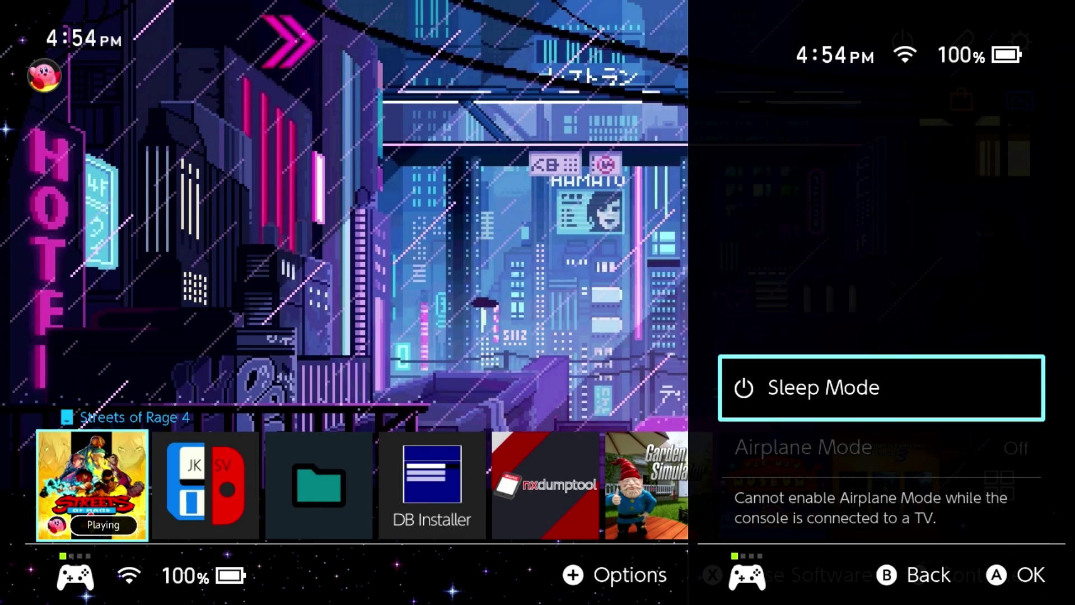
{"action": "key", "text": "Return"}
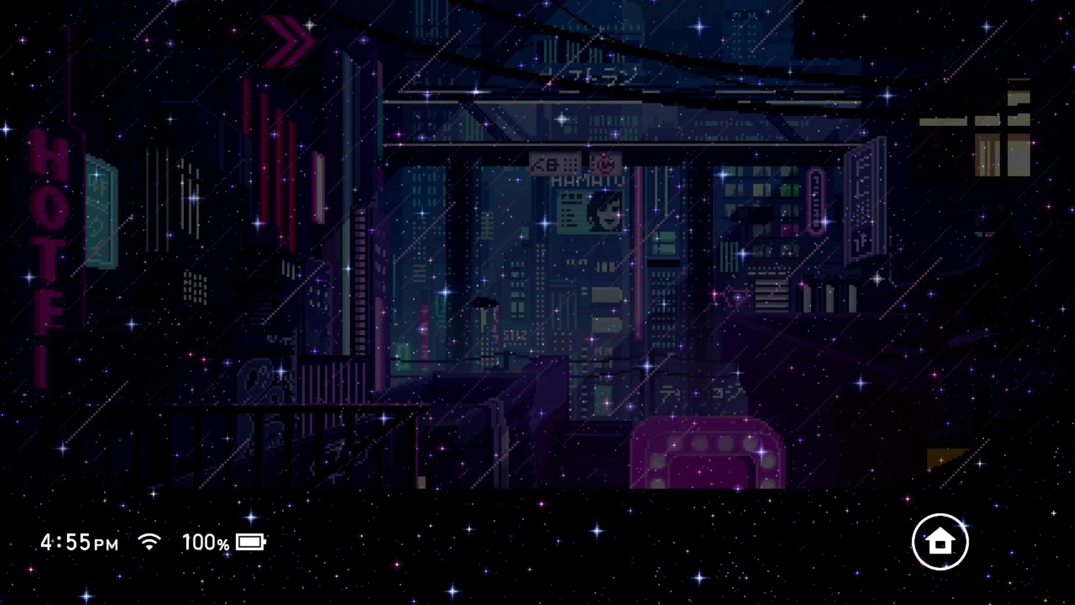
{"action": "key", "text": "Home"}
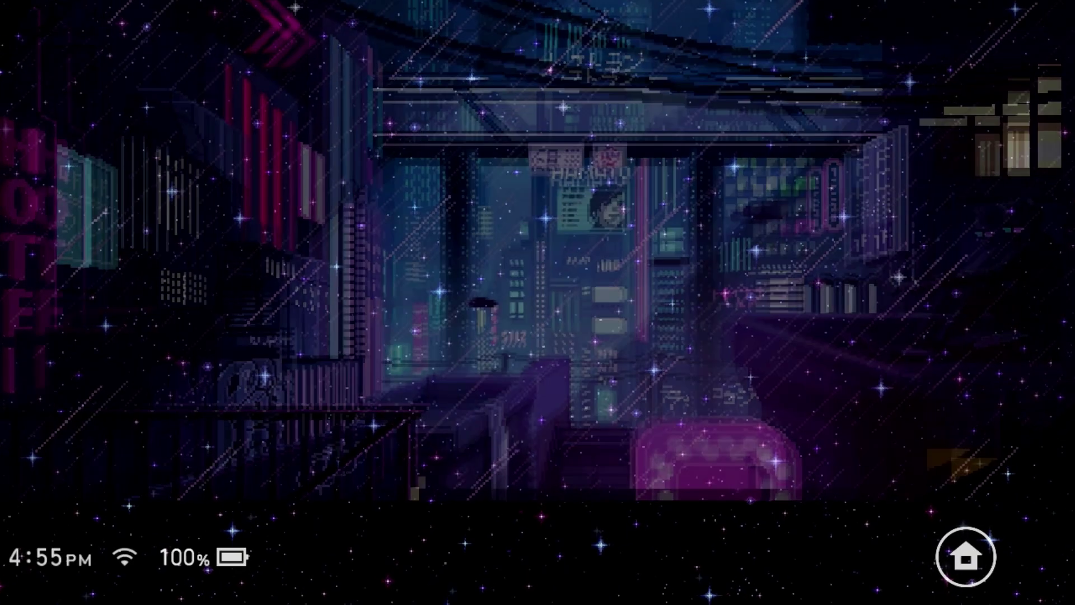
Test the controller after waking by moving across the home menu tiles and back to Streets of Rage 4
{"action": "key", "text": "Right"}
{"action": "key", "text": "Right"}
{"action": "key", "text": "Right"}
{"action": "key", "text": "Right"}
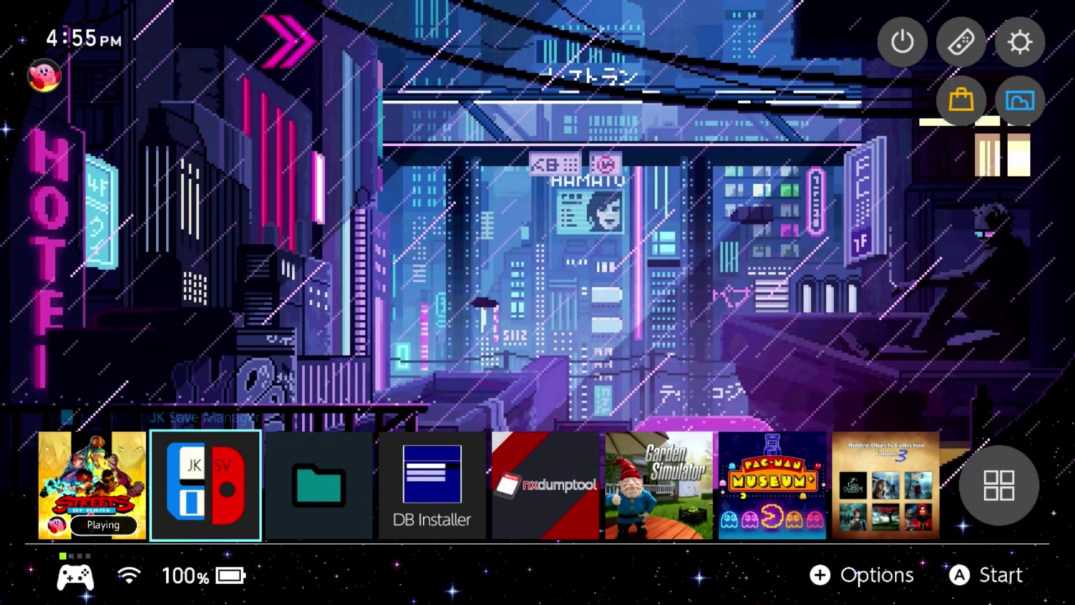
{"action": "key", "text": "Left"}
{"action": "key", "text": "Left"}
{"action": "key", "text": "Left"}
{"action": "key", "text": "Left"}
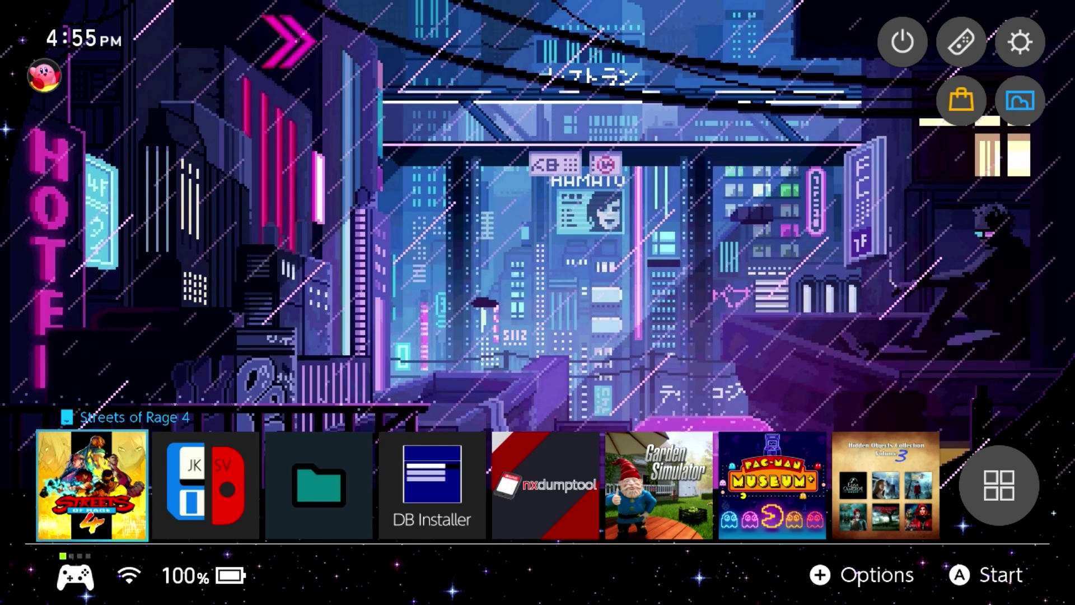
Bring up the console's power menu and move to Power Options
{"action": "key", "text": "XF86PowerOff"}
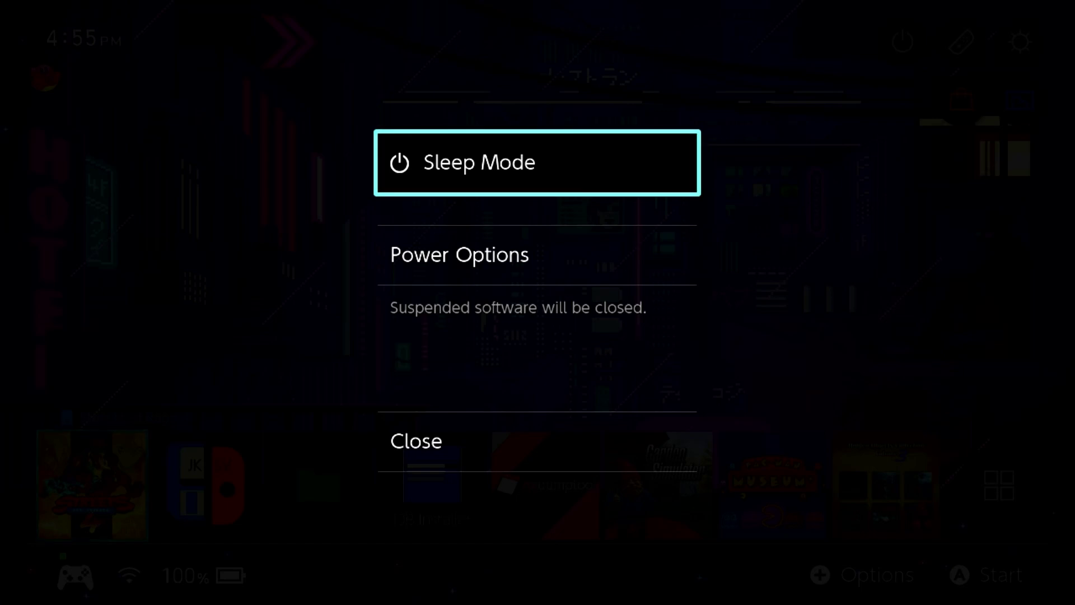
{"action": "key", "text": "Down"}
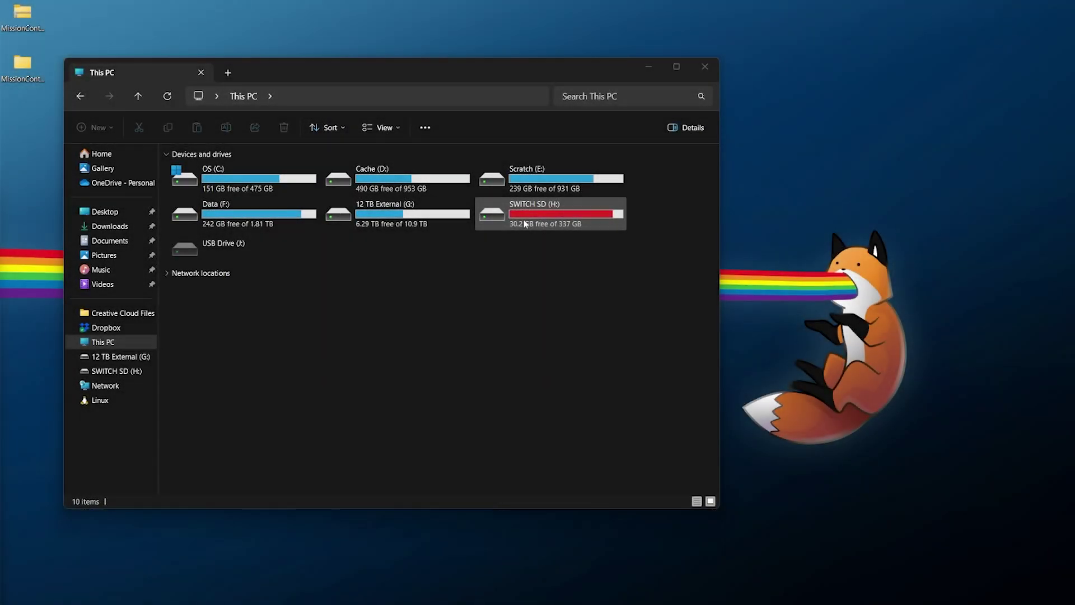
On the PC, open the MissionControl folder inside config on the SWITCH SD (H:) drive
{"action": "double_click", "coordinate": [526, 224]}
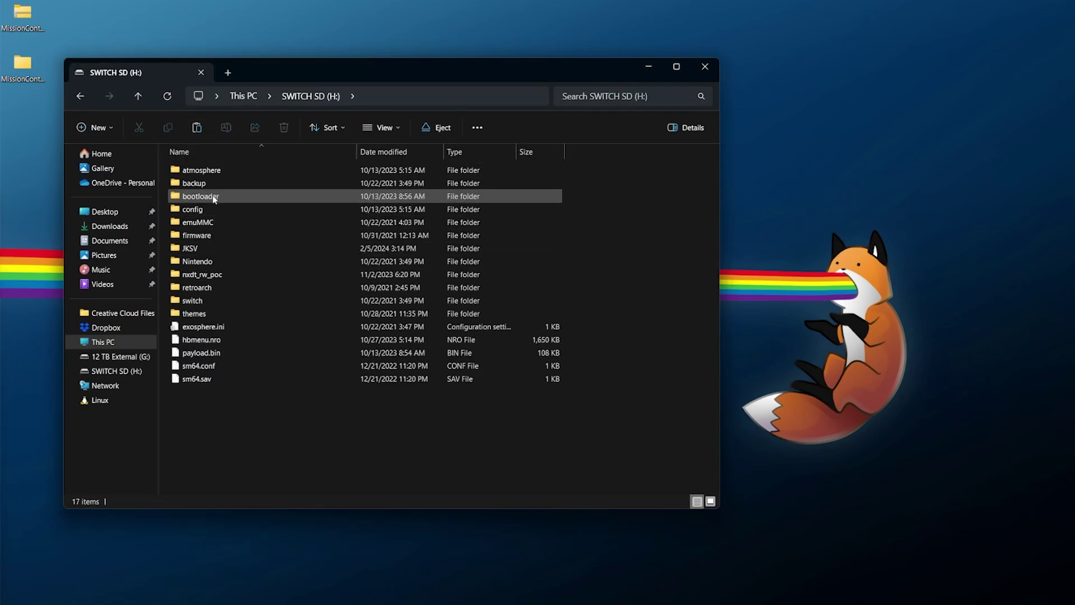
{"action": "left_click", "coordinate": [206, 212]}
{"action": "double_click", "coordinate": [207, 212]}
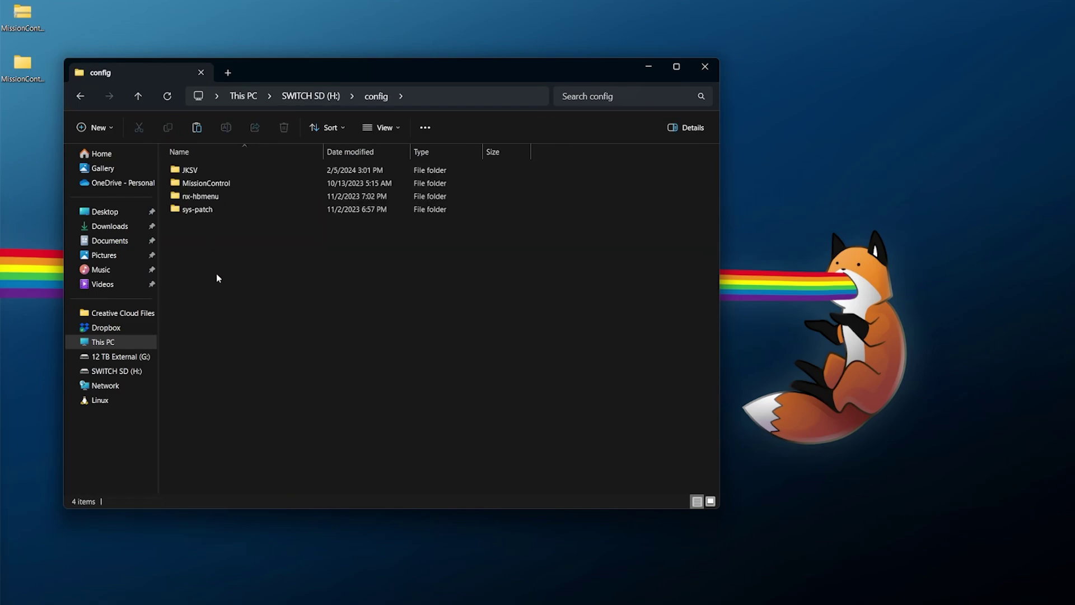
{"action": "left_click", "coordinate": [222, 183]}
{"action": "double_click", "coordinate": [221, 183]}
{"action": "left_click", "coordinate": [223, 186]}
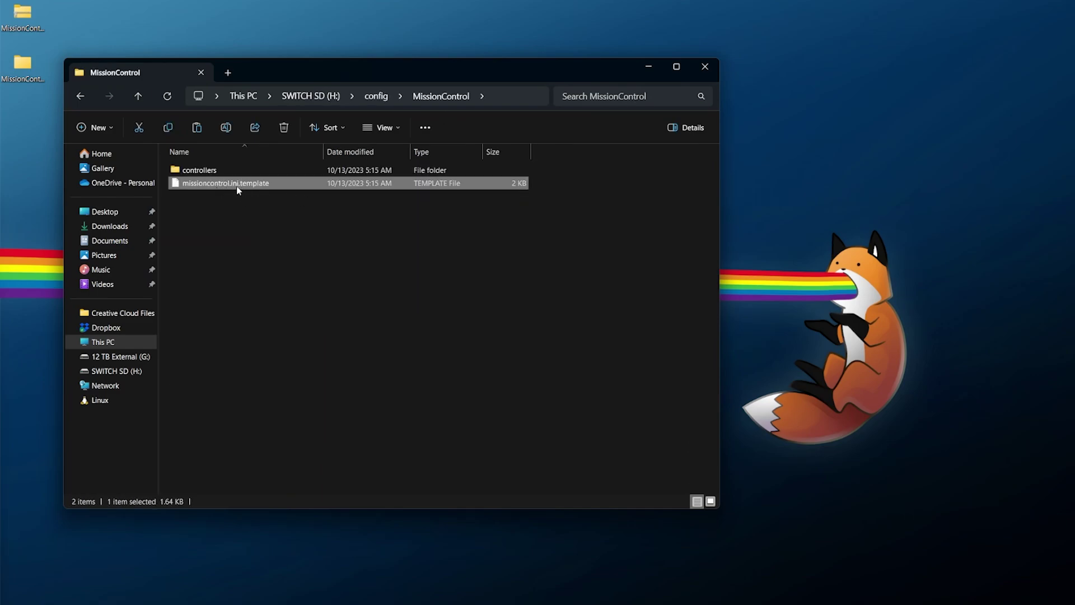
Look inside the controllers folder and the paired controller's subfolder, and return to the MissionControl folder
{"action": "double_click", "coordinate": [227, 170]}
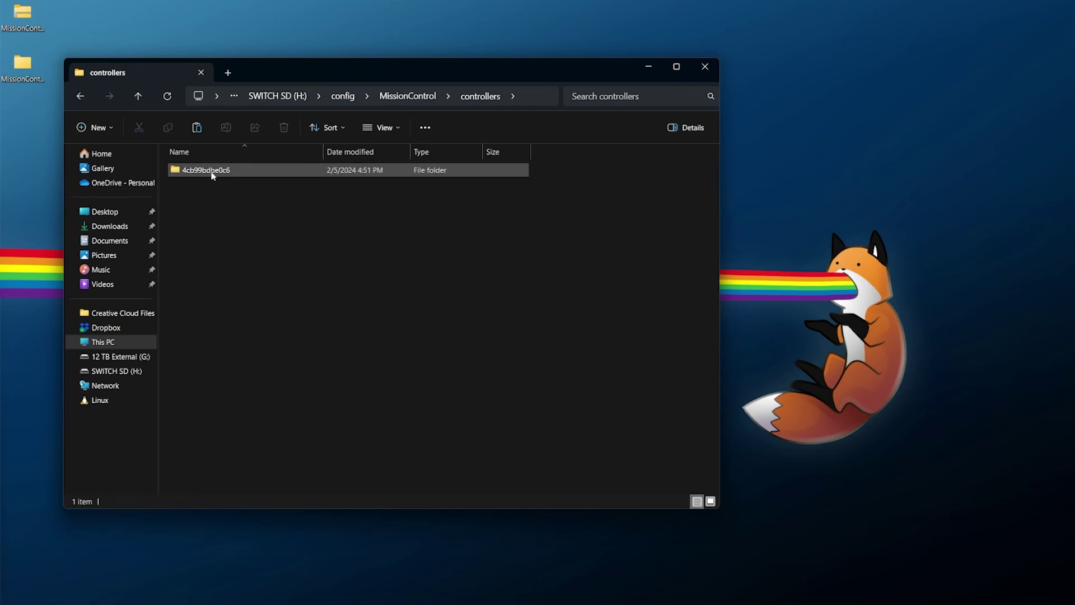
{"action": "double_click", "coordinate": [213, 172]}
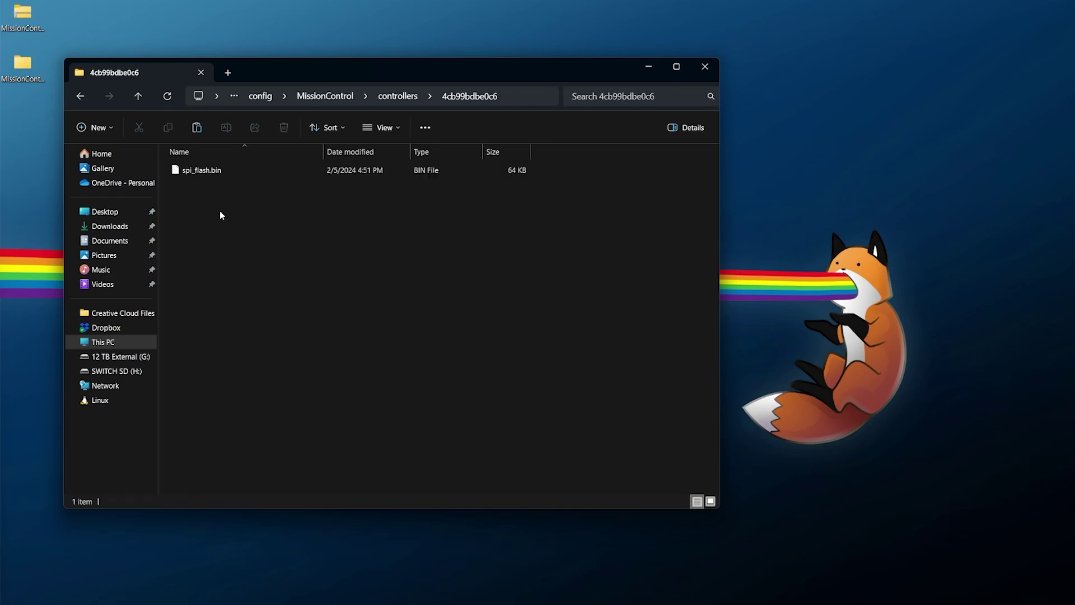
{"action": "left_click", "coordinate": [398, 97]}
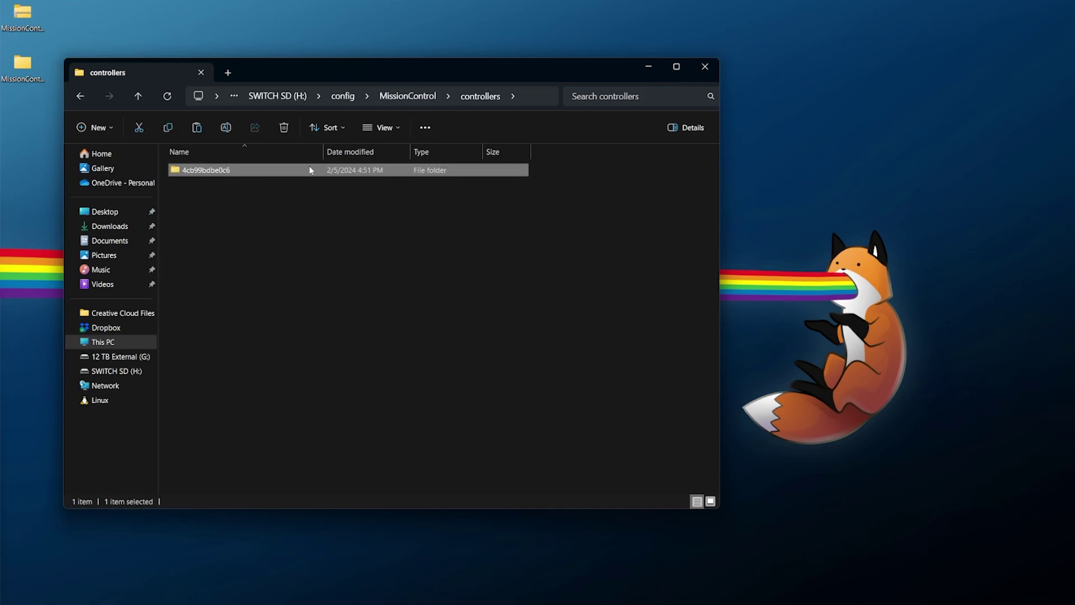
{"action": "left_click", "coordinate": [408, 96]}
Check in File Explorer's display options whether file name extensions are set to show
{"action": "left_click", "coordinate": [219, 188]}
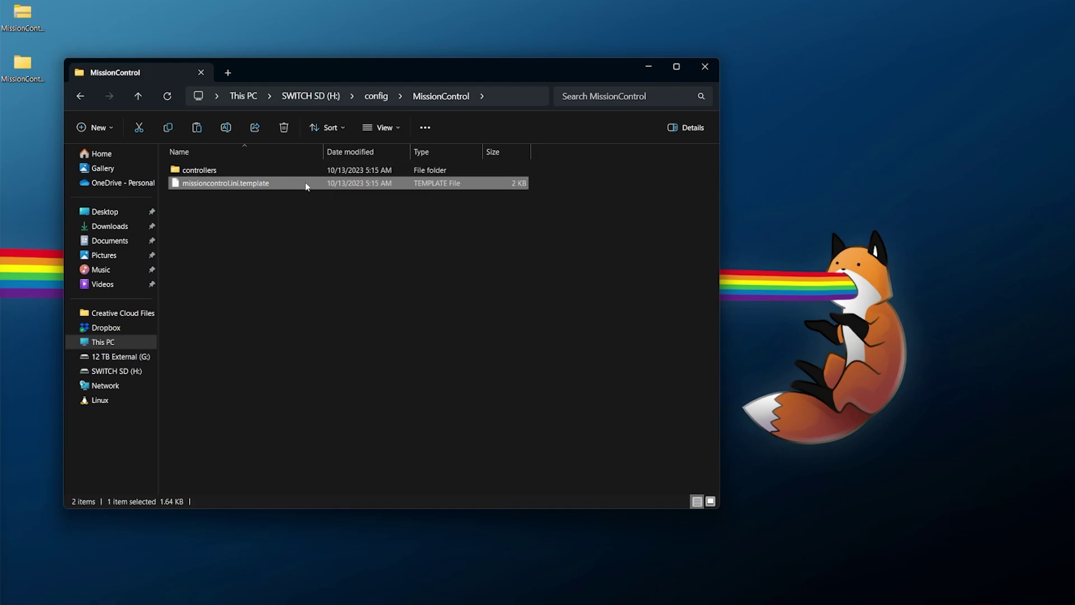
{"action": "left_click", "coordinate": [425, 127]}
{"action": "left_click", "coordinate": [367, 262]}
{"action": "left_click", "coordinate": [400, 128]}
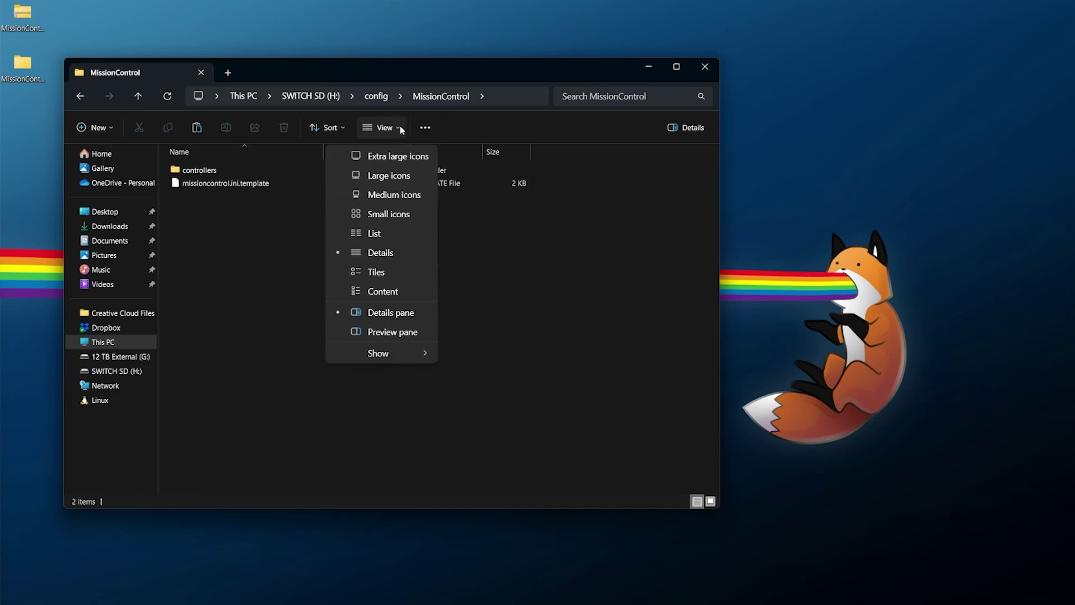
{"action": "left_click", "coordinate": [361, 353]}
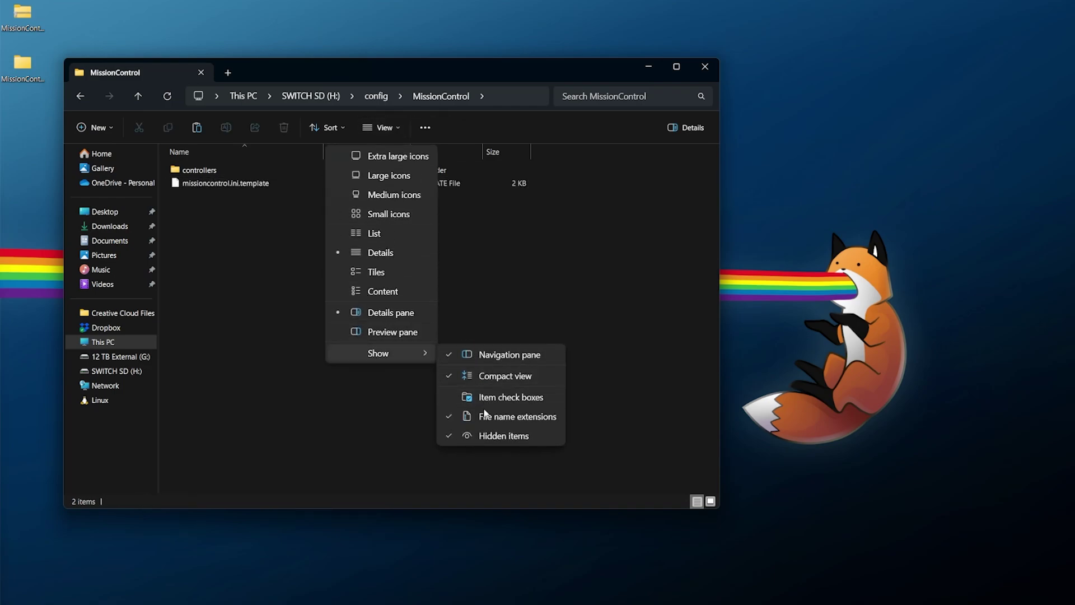
{"action": "left_click", "coordinate": [290, 332]}
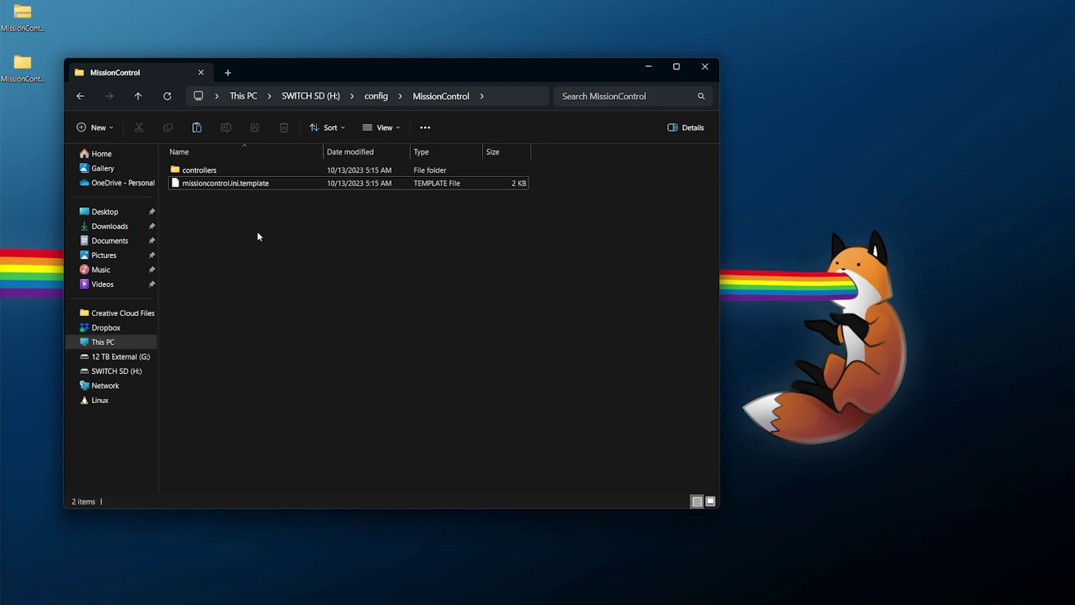
Rename missioncontrol.ini.template to missioncontrol.ini and accept the file extension change
{"action": "left_click", "coordinate": [243, 185]}
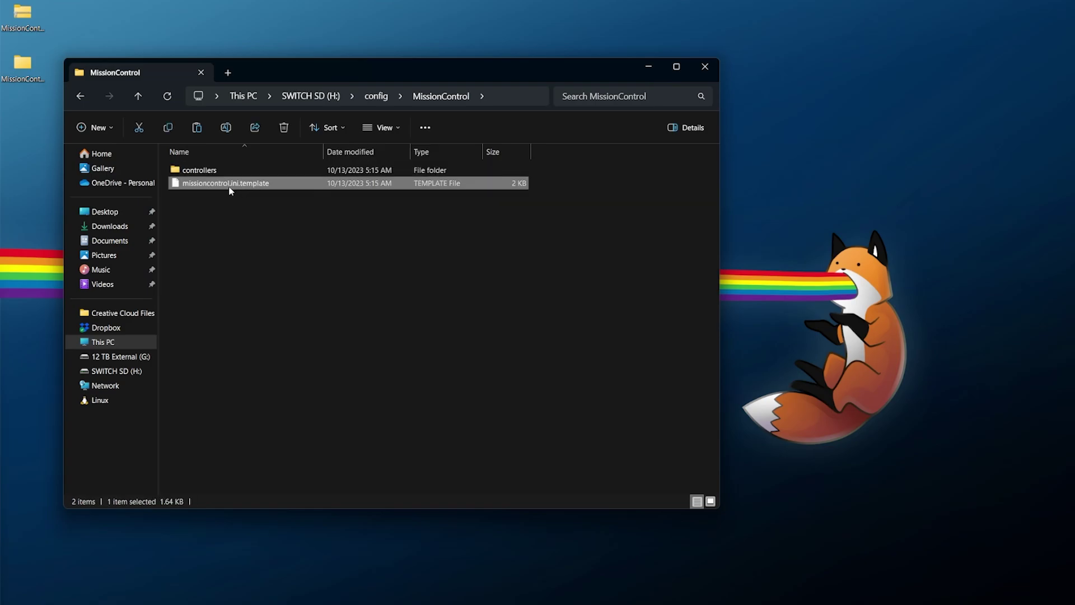
{"action": "left_click", "coordinate": [253, 186]}
{"action": "left_click", "coordinate": [256, 184]}
{"action": "left_click_drag", "start_coordinate": [242, 184], "coordinate": [351, 203]}
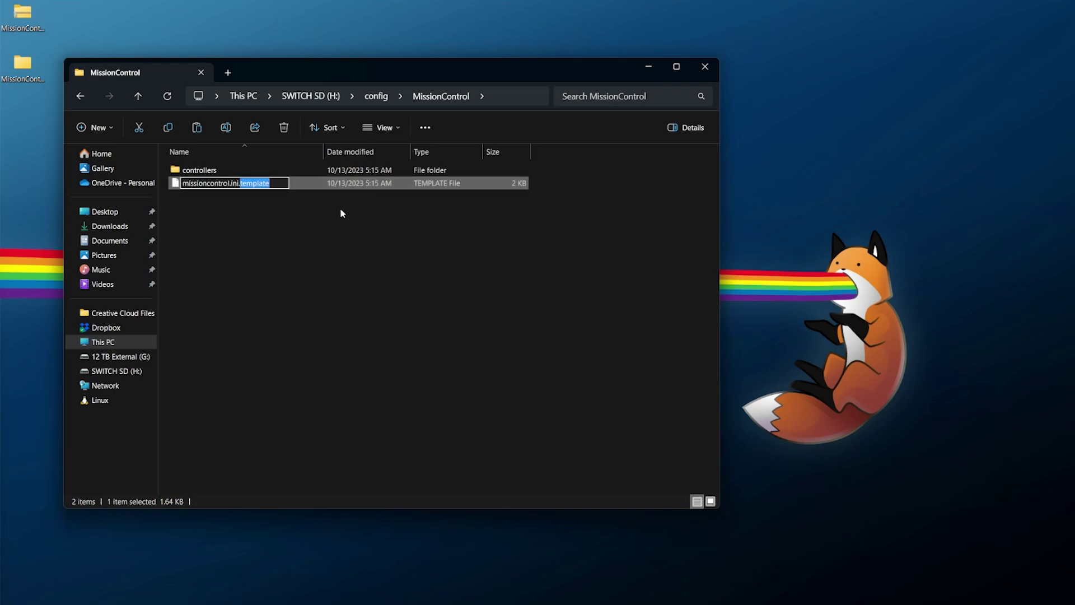
{"action": "key", "text": "BackSpace"}
{"action": "key", "text": "BackSpace"}
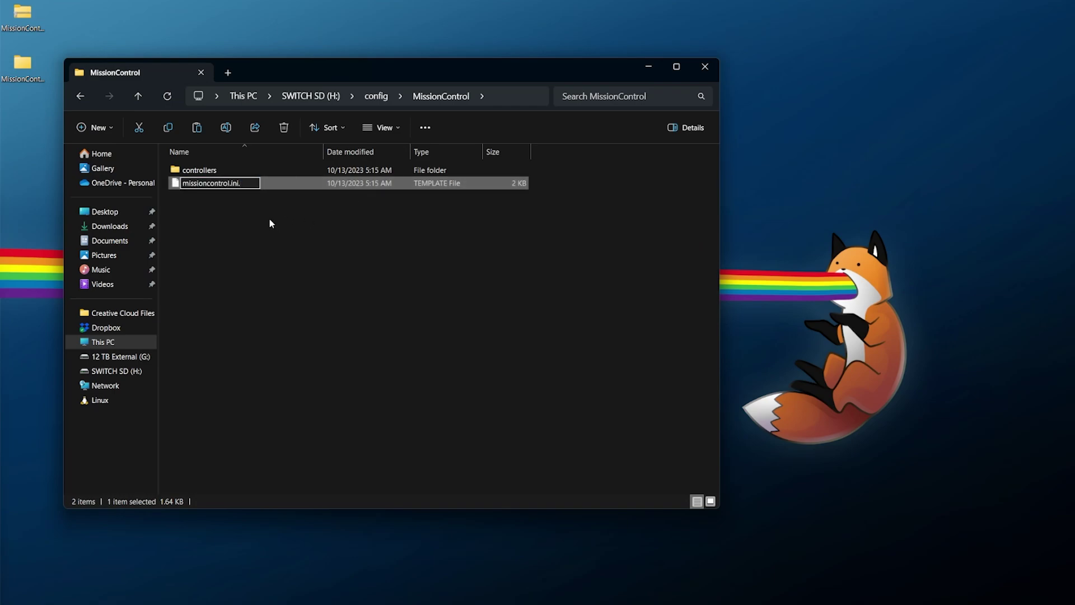
{"action": "key", "text": "Return"}
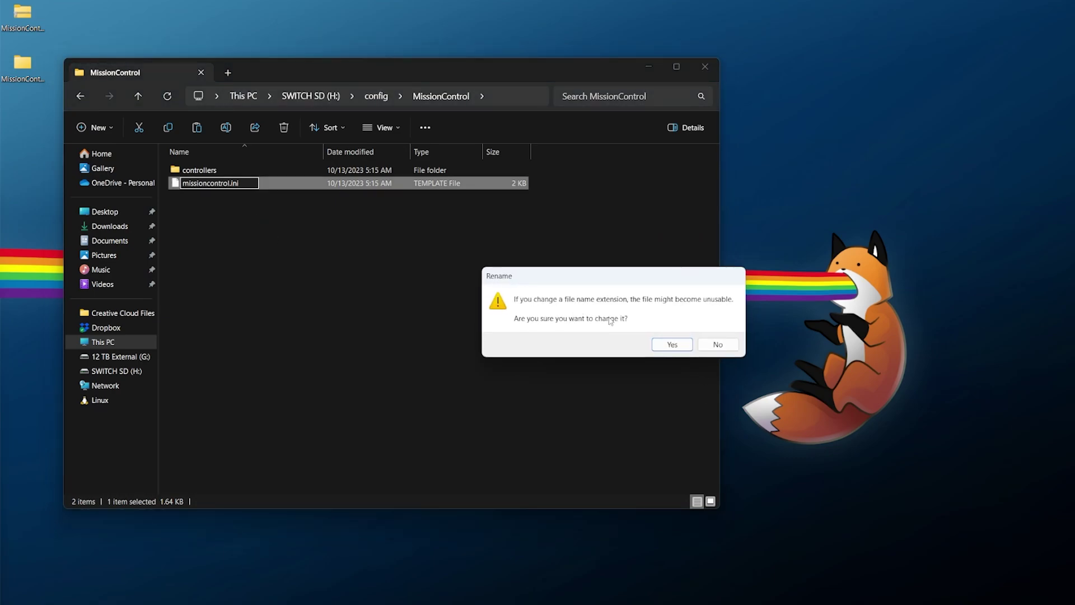
{"action": "left_click", "coordinate": [684, 346]}
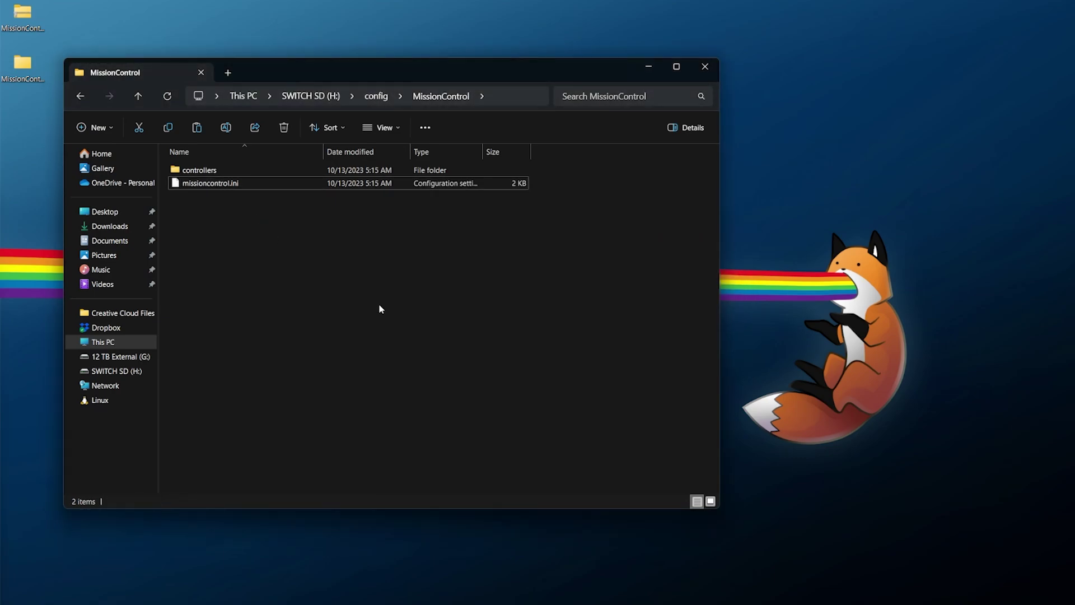
Edit missioncontrol.ini in Notepad and uncomment the enable_rumble=true and enable_motion=true lines
{"action": "right_click", "coordinate": [234, 184]}
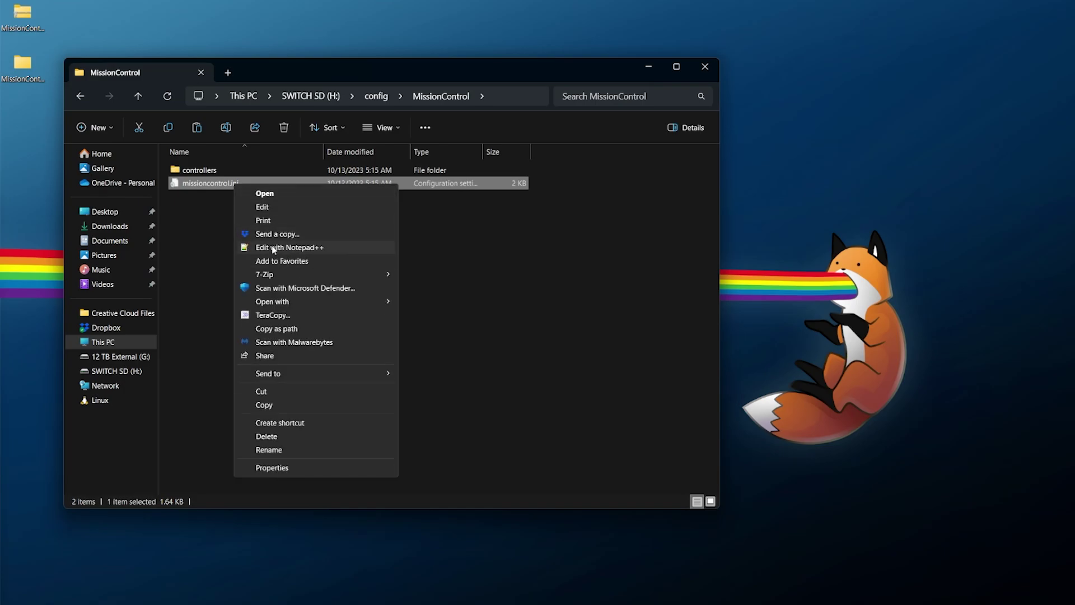
{"action": "left_click", "coordinate": [261, 208]}
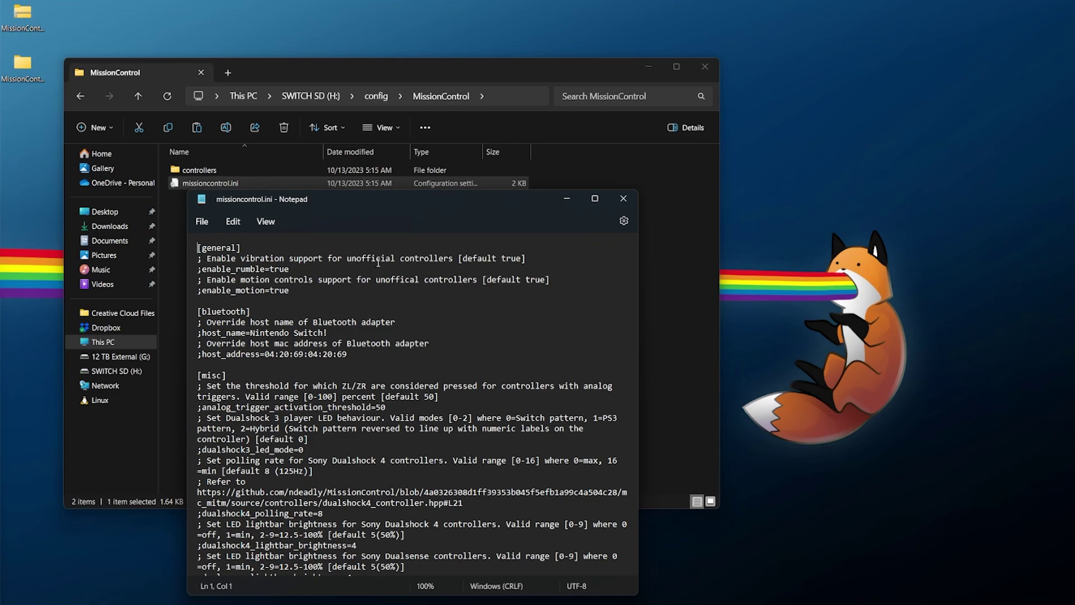
{"action": "left_click", "coordinate": [201, 272]}
{"action": "key", "text": "BackSpace"}
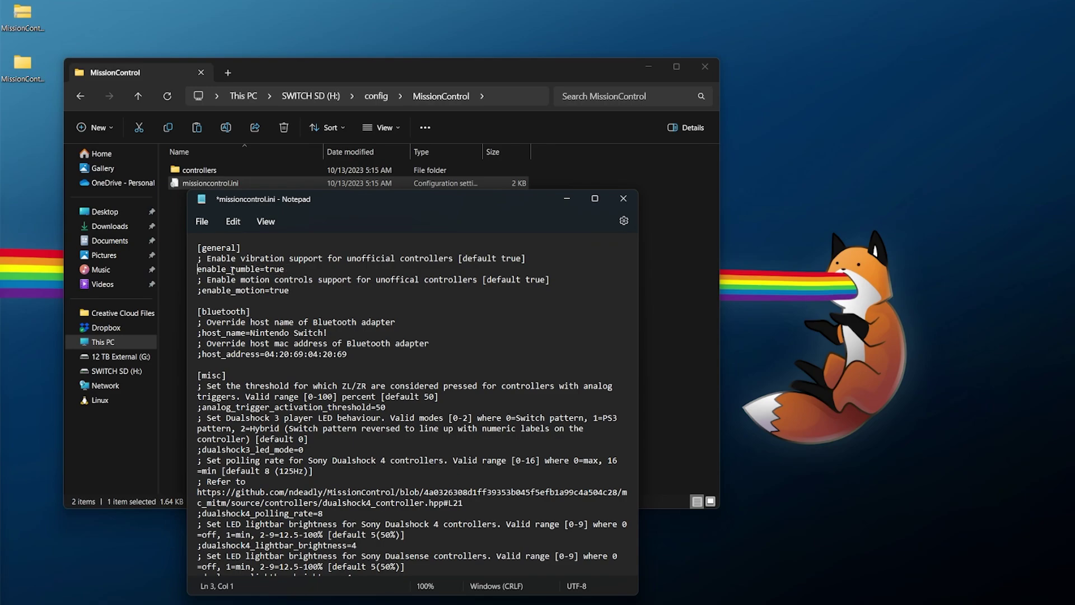
{"action": "left_click", "coordinate": [200, 290]}
{"action": "key", "text": "BackSpace"}
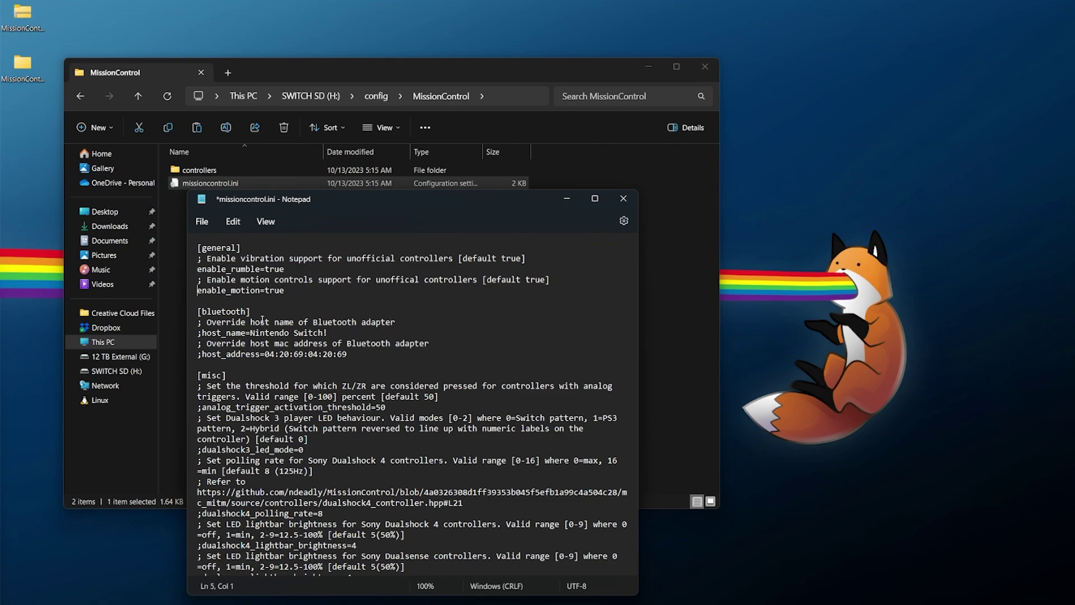
Set enable_rumble and enable_motion to false in the [general] section and save missioncontrol.ini
{"action": "double_click", "coordinate": [278, 269]}
{"action": "type", "text": "false"}
{"action": "double_click", "coordinate": [277, 291]}
{"action": "type", "text": "false"}
{"action": "left_click", "coordinate": [202, 221]}
{"action": "left_click", "coordinate": [295, 303]}
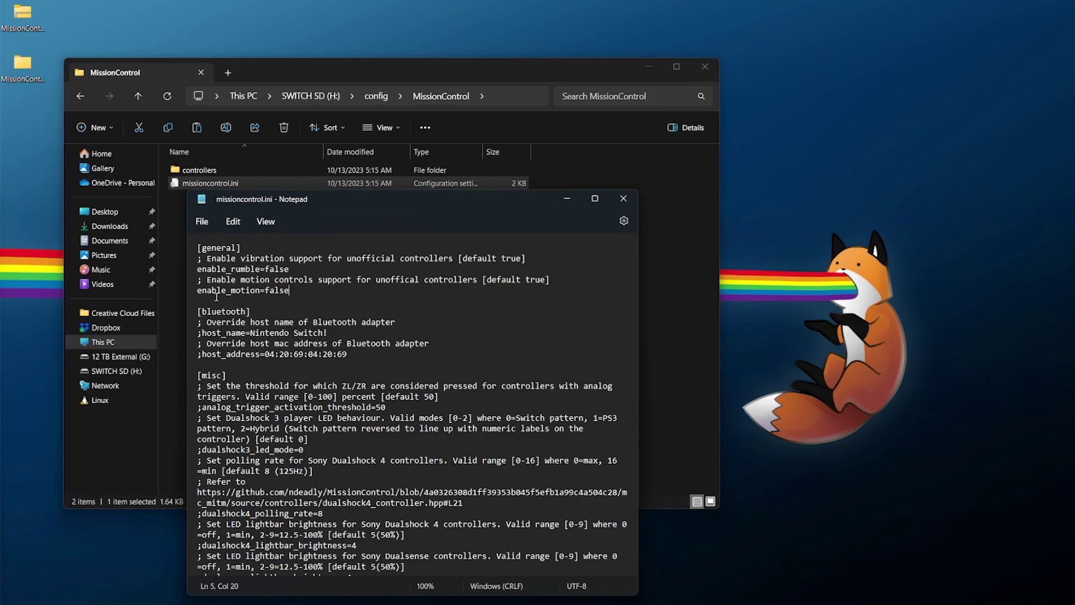
Find the Dualsense lightbar brightness setting in the [misc] section and uncomment the dualsense_lightbar_brightness line
{"action": "scroll", "coordinate": [296, 297], "scroll_direction": "down", "scroll_amount": 2}
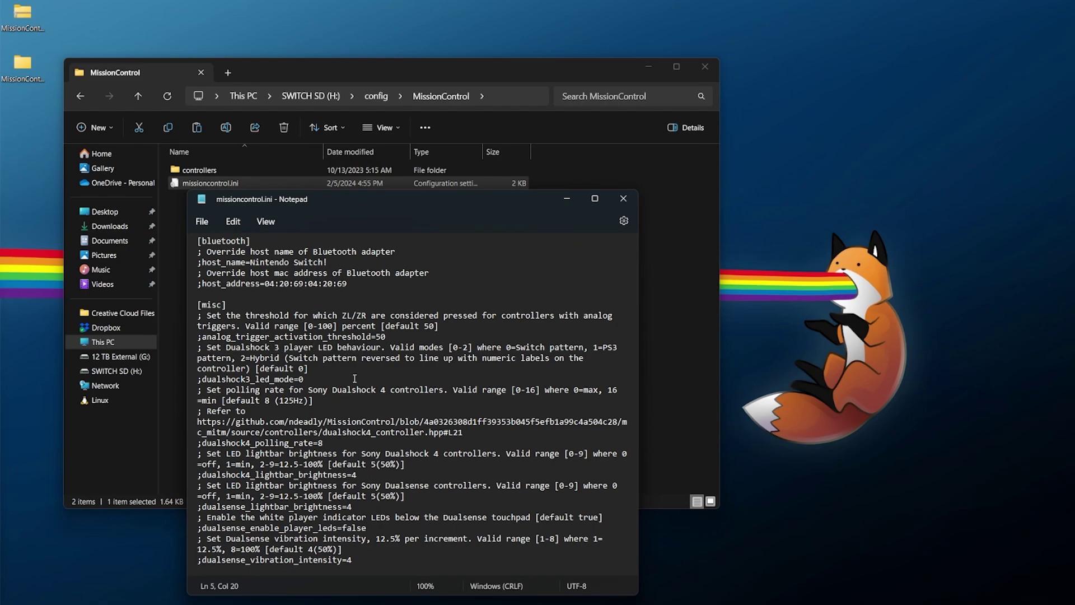
{"action": "left_click", "coordinate": [217, 455]}
{"action": "left_click_drag", "start_coordinate": [207, 455], "coordinate": [500, 452]}
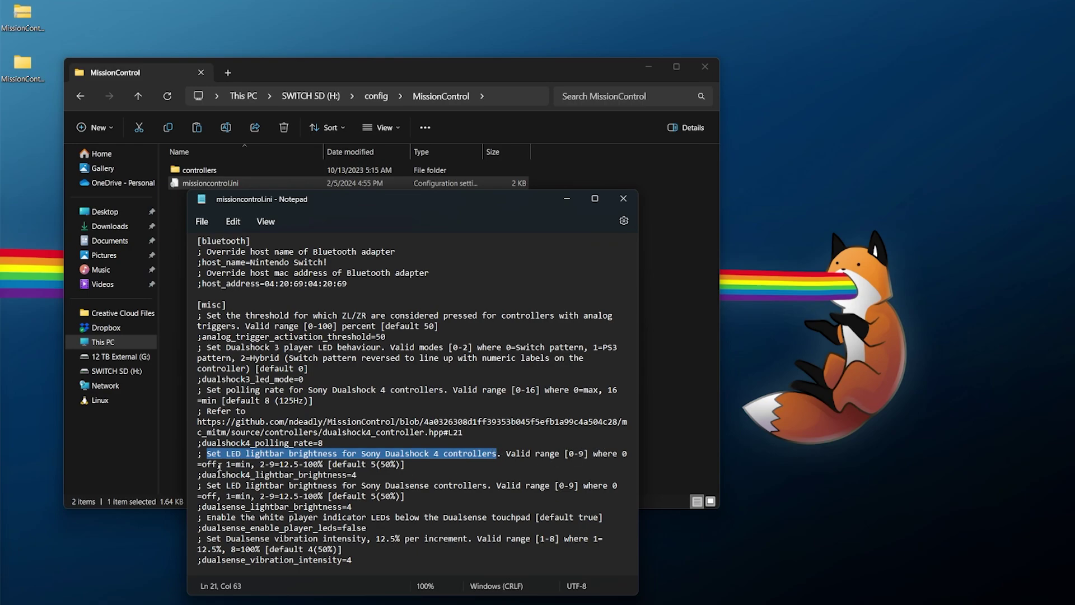
{"action": "left_click", "coordinate": [194, 480]}
{"action": "left_click_drag", "start_coordinate": [216, 496], "coordinate": [527, 490]}
{"action": "left_click", "coordinate": [527, 490]}
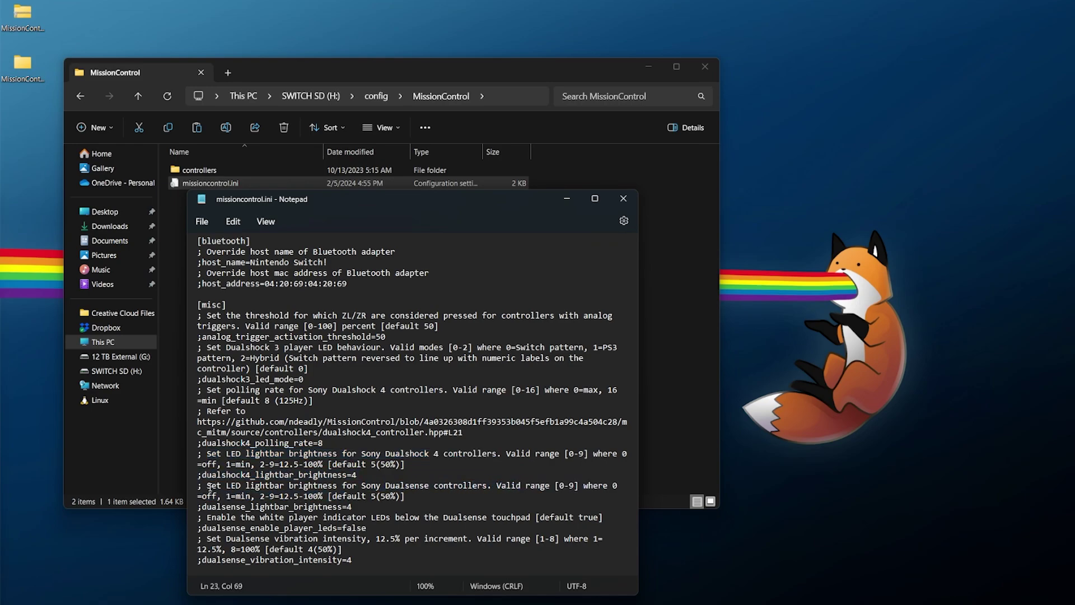
{"action": "left_click", "coordinate": [208, 486]}
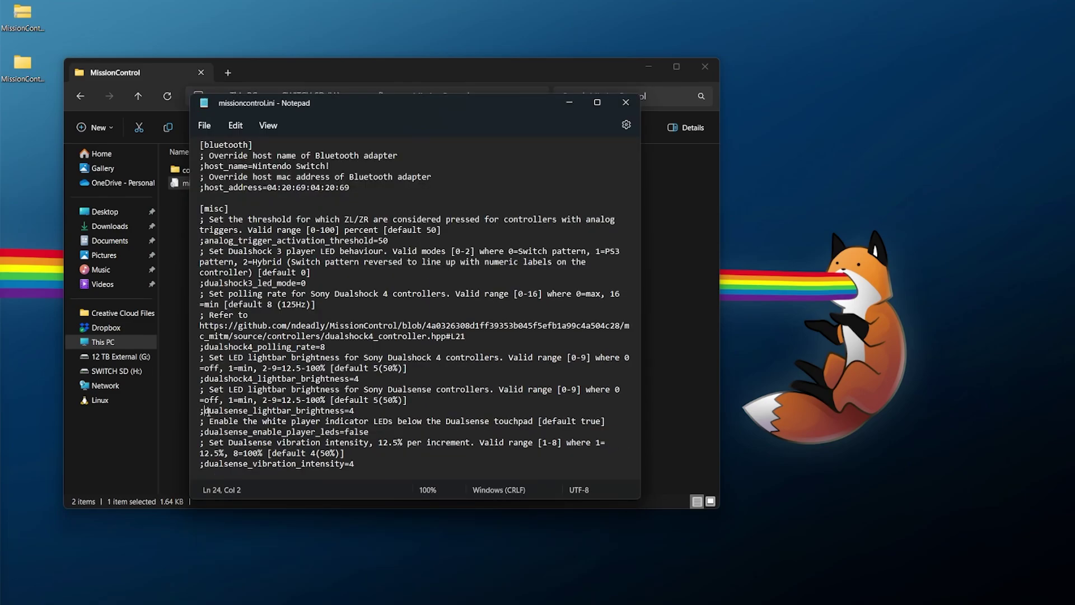
{"action": "key", "text": "BackSpace"}
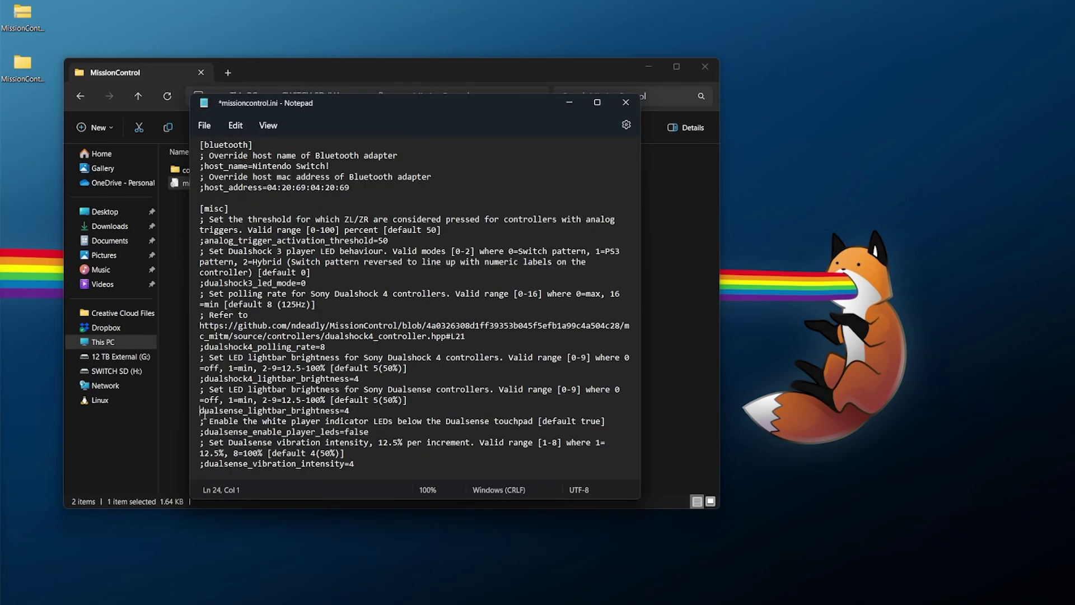
Insert blank lines between the individual settings in the [misc] section to separate them
{"action": "left_click", "coordinate": [371, 411]}
{"action": "key", "text": "Return"}
{"action": "left_click", "coordinate": [381, 381]}
{"action": "key", "text": "Return"}
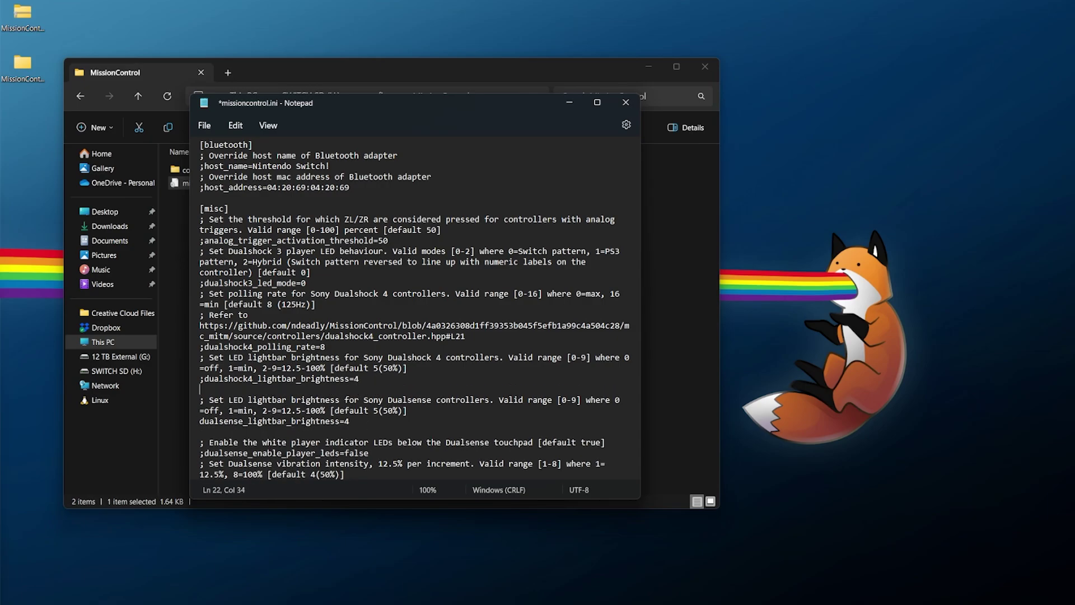
{"action": "left_click", "coordinate": [361, 347]}
{"action": "key", "text": "Return"}
{"action": "scroll", "coordinate": [293, 318], "scroll_direction": "down", "scroll_amount": 2}
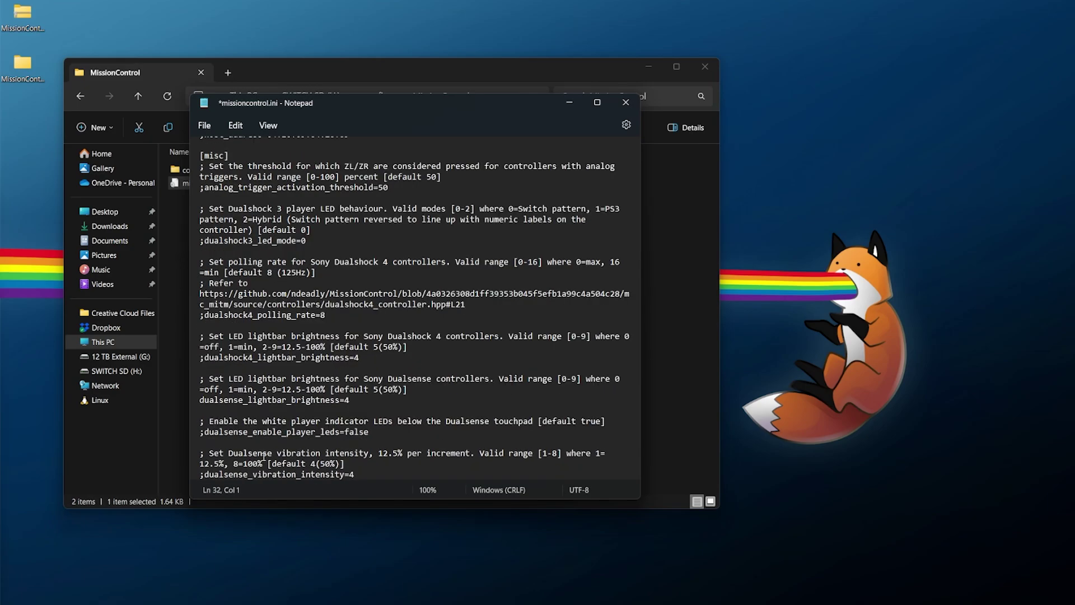
{"action": "key", "text": "Return"}
{"action": "scroll", "coordinate": [282, 432], "scroll_direction": "up", "scroll_amount": 4}
{"action": "scroll", "coordinate": [263, 415], "scroll_direction": "down", "scroll_amount": 4}
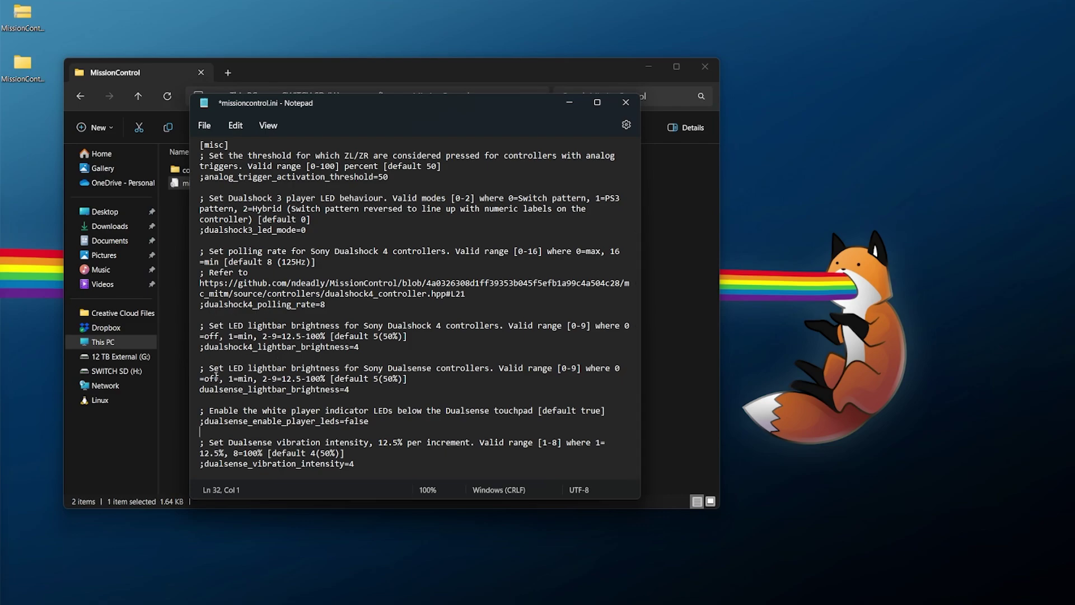
Set dualsense_lightbar_brightness to 9 and save the file
{"action": "left_click", "coordinate": [357, 390]}
{"action": "key", "text": "BackSpace"}
{"action": "type", "text": "0"}
{"action": "key", "text": "BackSpace"}
{"action": "type", "text": "9"}
{"action": "key", "text": "ctrl+s"}
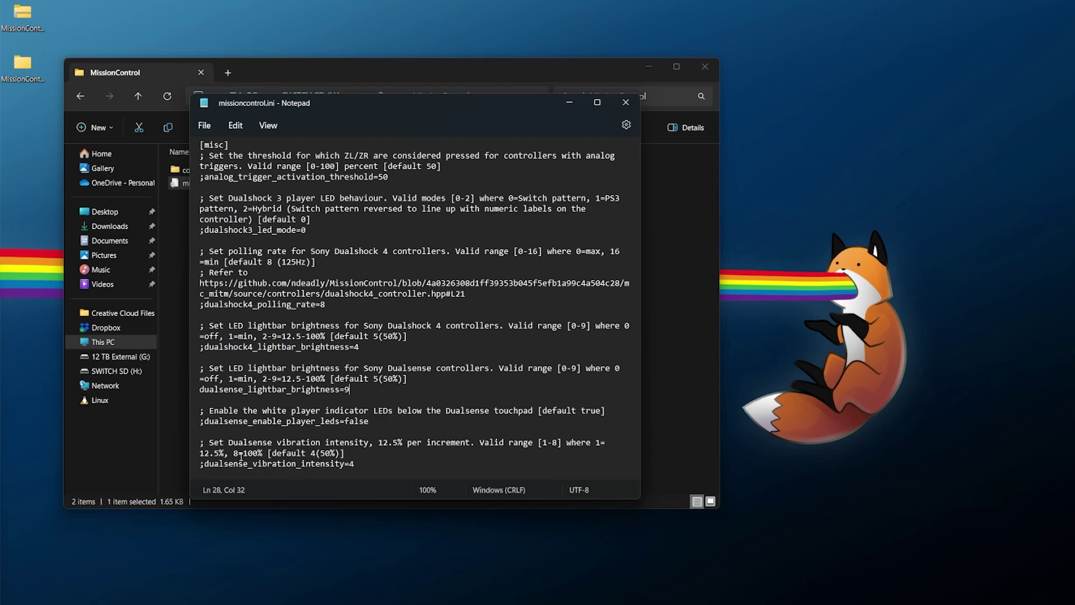
Uncomment the dualsense_vibration_intensity line, set its value to 8, and save the file
{"action": "left_click", "coordinate": [205, 465]}
{"action": "key", "text": "End"}
{"action": "left_click", "coordinate": [197, 465]}
{"action": "key", "text": "Delete"}
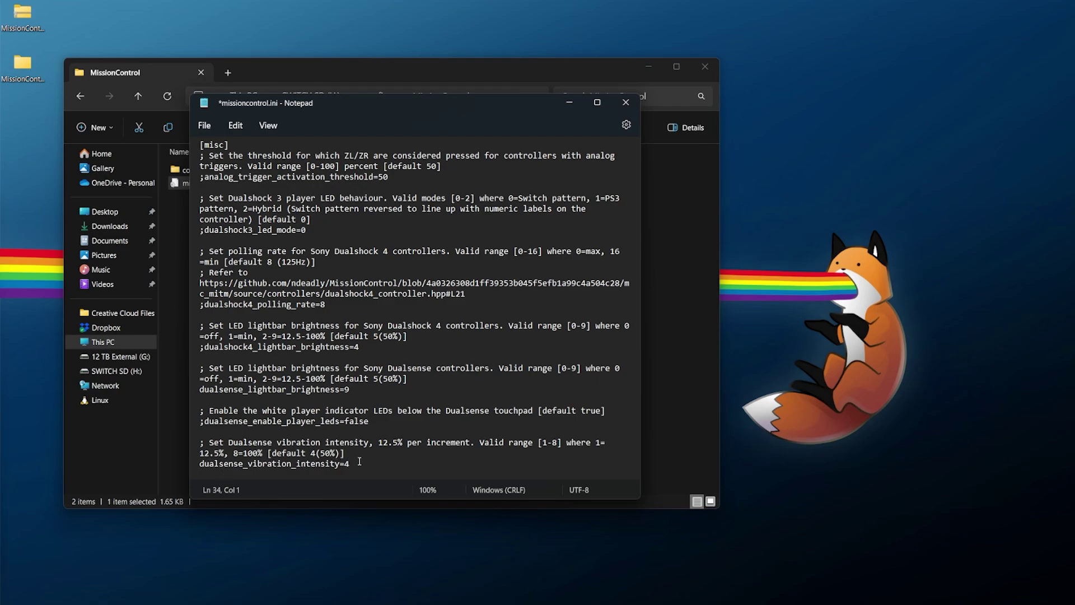
{"action": "left_click", "coordinate": [360, 461]}
{"action": "key", "text": "BackSpace"}
{"action": "type", "text": "8"}
{"action": "scroll", "coordinate": [299, 381], "scroll_direction": "up", "scroll_amount": 4}
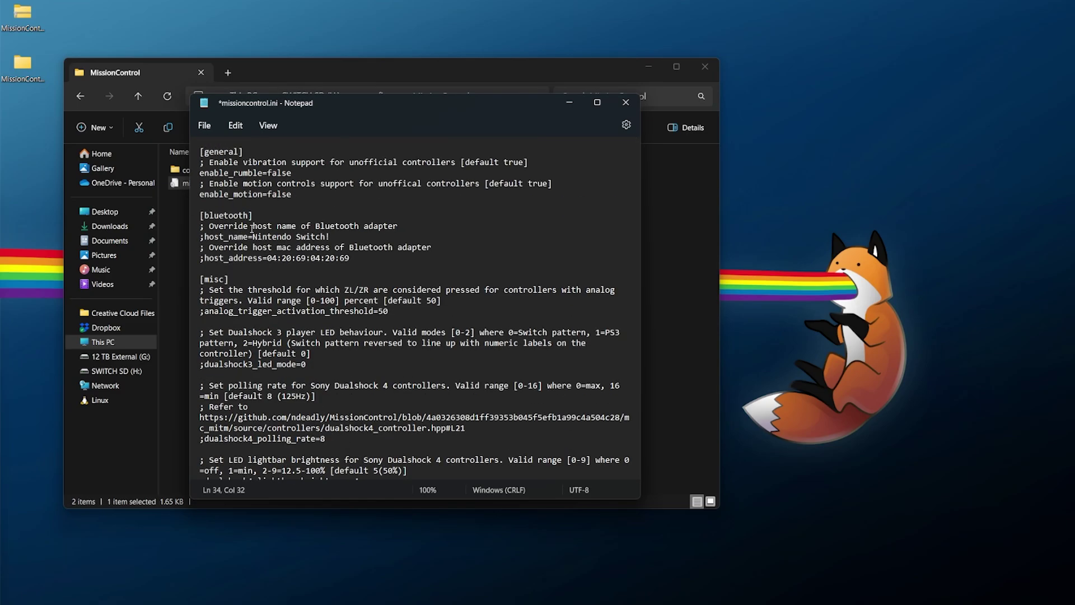
{"action": "key", "text": "ctrl+s"}
Look through the remaining settings in missioncontrol.ini and close the file
{"action": "scroll", "coordinate": [231, 146], "scroll_direction": "down", "scroll_amount": 4}
{"action": "scroll", "coordinate": [230, 145], "scroll_direction": "up", "scroll_amount": 4}
{"action": "left_click", "coordinate": [204, 125]}
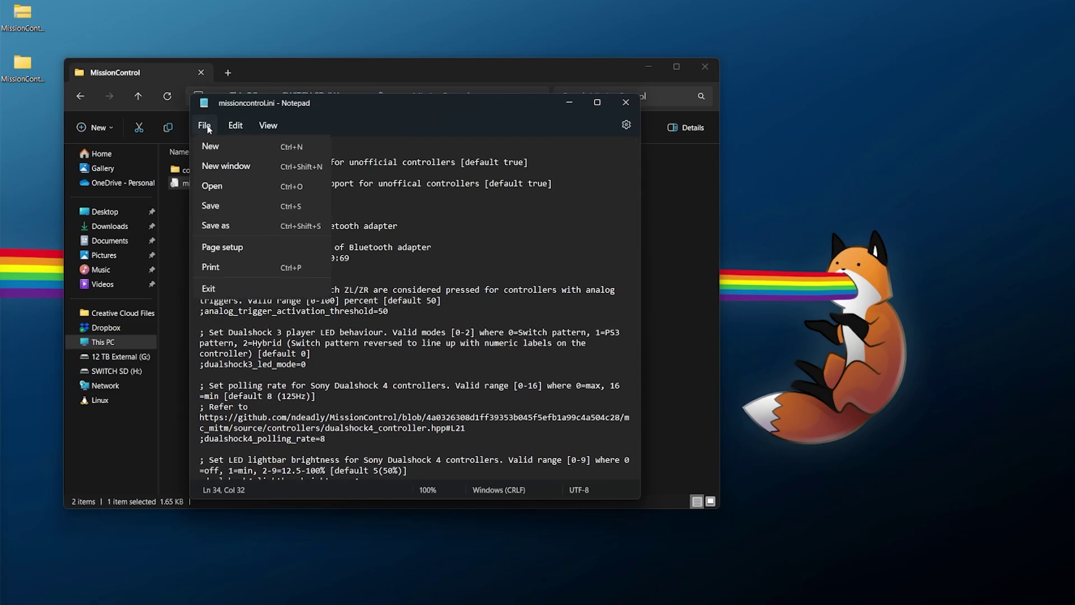
{"action": "left_click", "coordinate": [468, 233]}
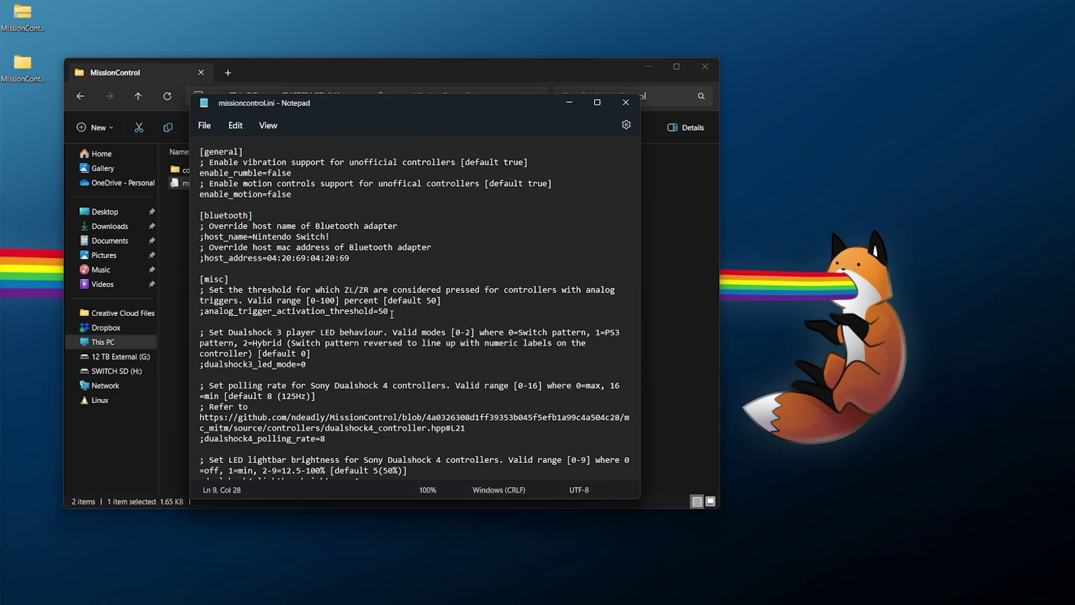
{"action": "scroll", "coordinate": [392, 314], "scroll_direction": "down", "scroll_amount": 4}
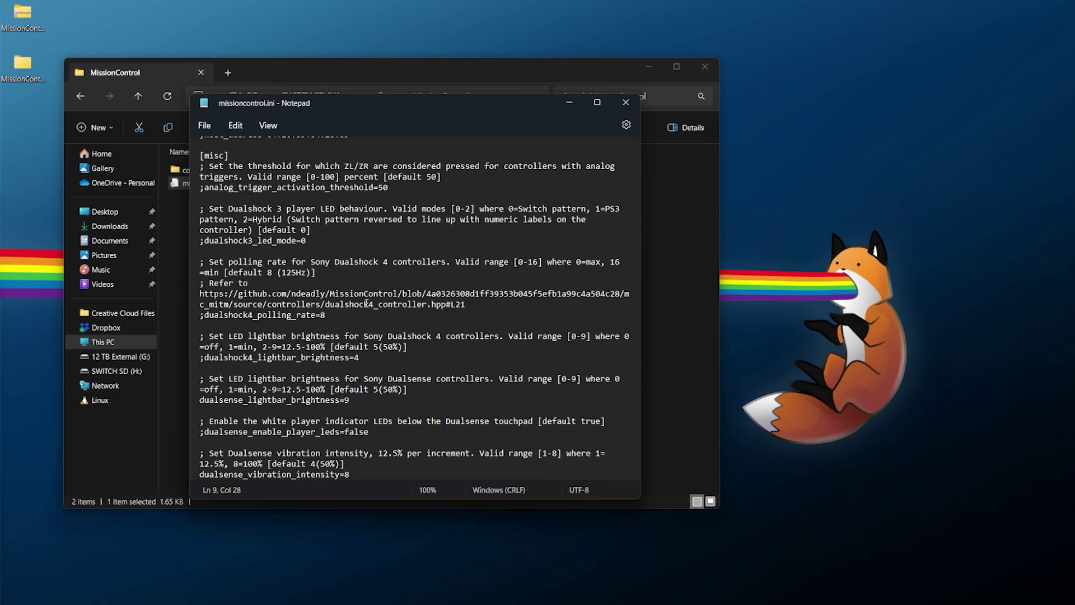
{"action": "left_click", "coordinate": [637, 102]}
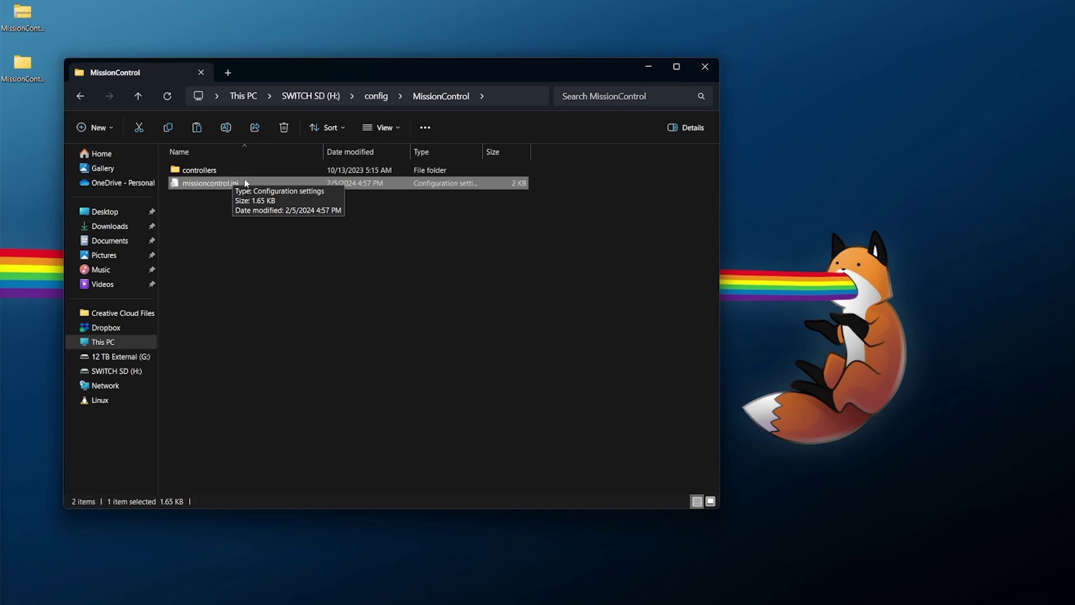
{"action": "key", "text": "F2"}
{"action": "key", "text": "End"}
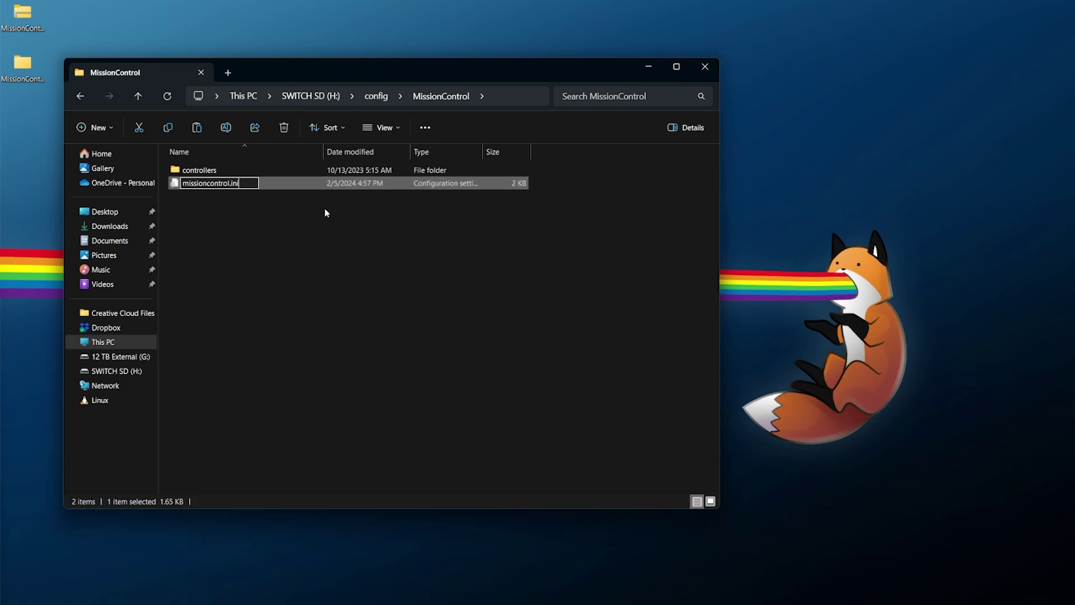
{"action": "left_click", "coordinate": [238, 211]}
Delete missioncontrol.ini from the SD card's config/MissionControl folder
{"action": "left_click", "coordinate": [201, 186]}
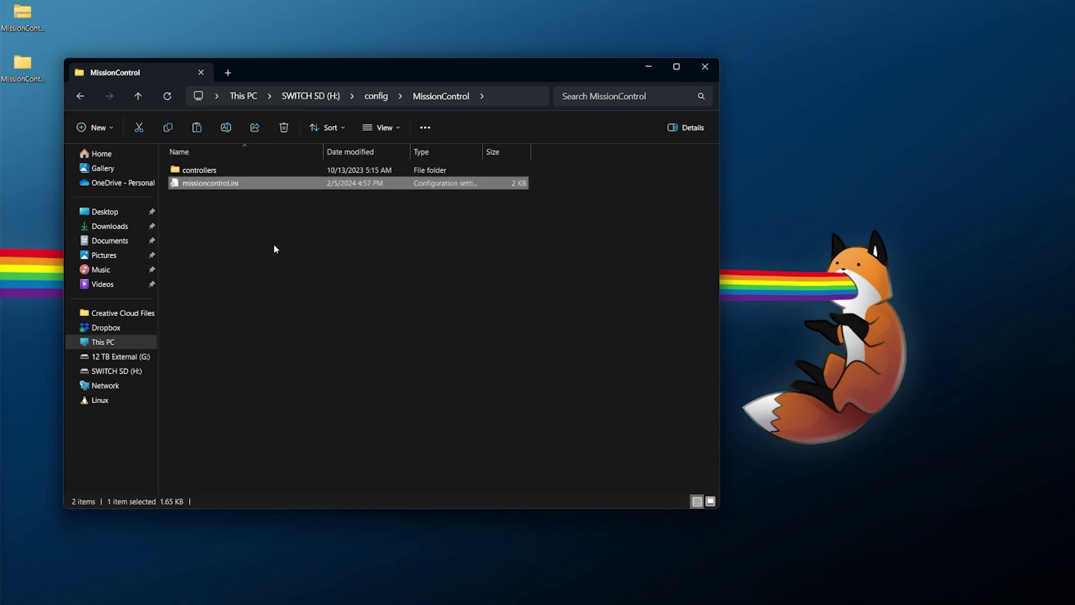
{"action": "key", "text": "Delete"}
{"action": "key", "text": "Return"}
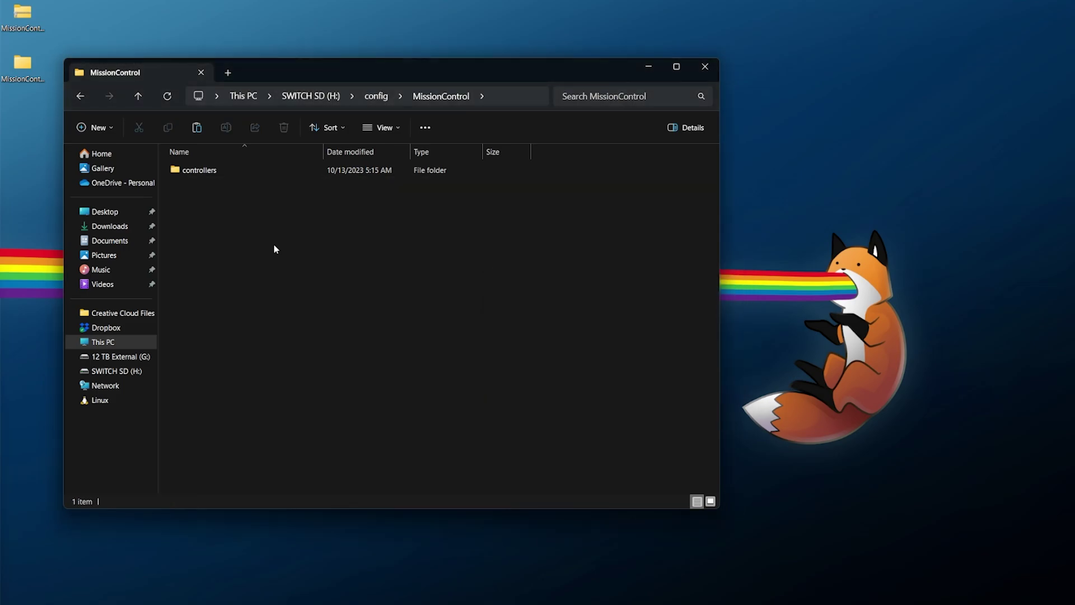
Copy missioncontrol.ini.template from the extracted MissionControl-0.10.0 folder's config into the SD card's config/MissionControl folder, and close the source window
{"action": "double_click", "coordinate": [21, 65]}
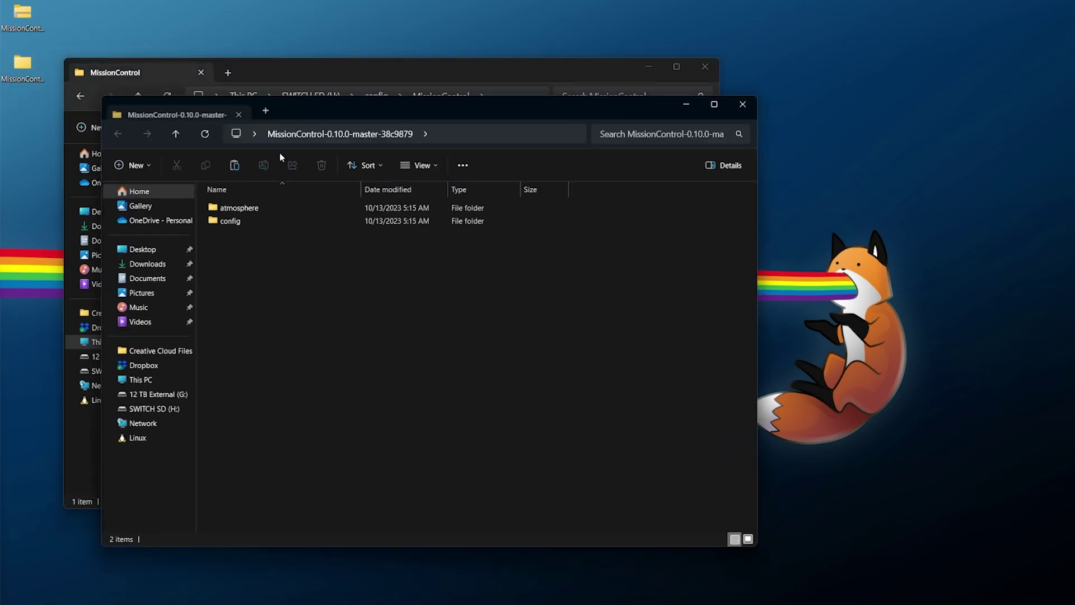
{"action": "double_click", "coordinate": [254, 220]}
{"action": "double_click", "coordinate": [242, 209]}
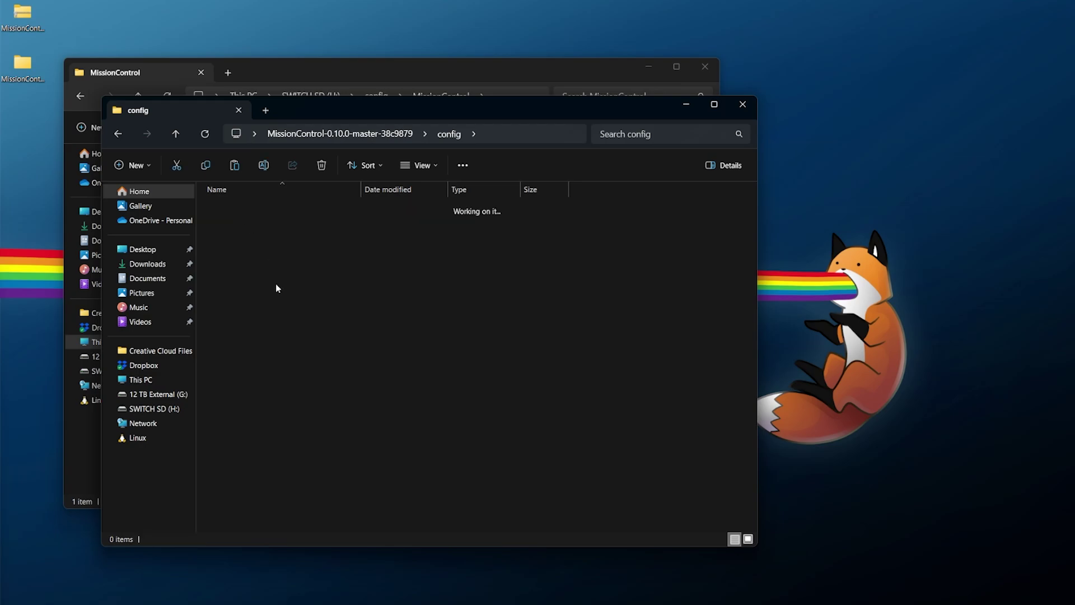
{"action": "left_click", "coordinate": [258, 223]}
{"action": "left_click", "coordinate": [303, 75]}
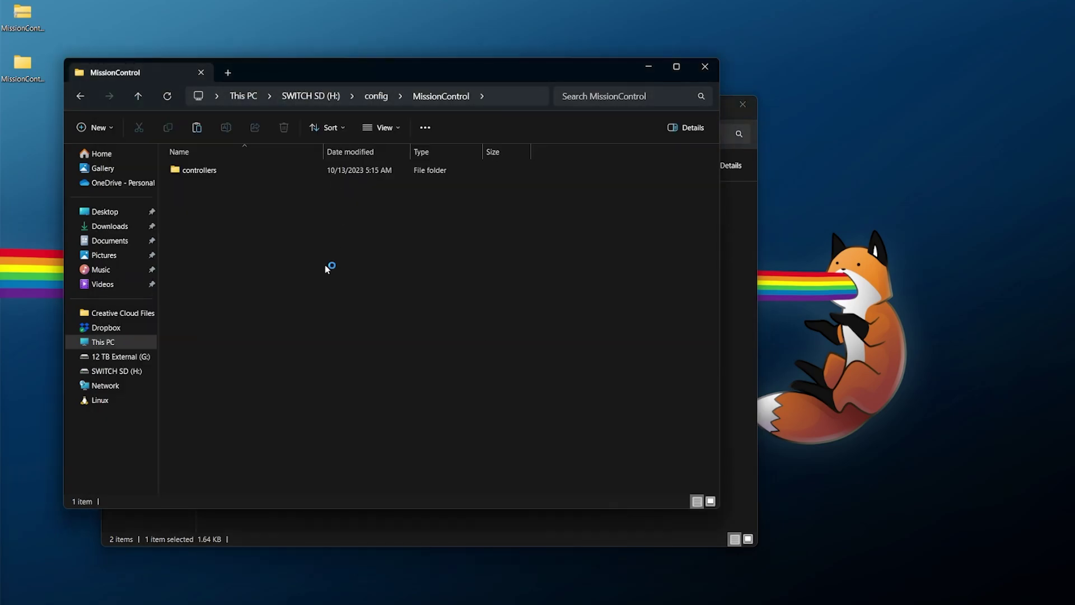
{"action": "key", "text": "ctrl+v"}
{"action": "left_click", "coordinate": [743, 104]}
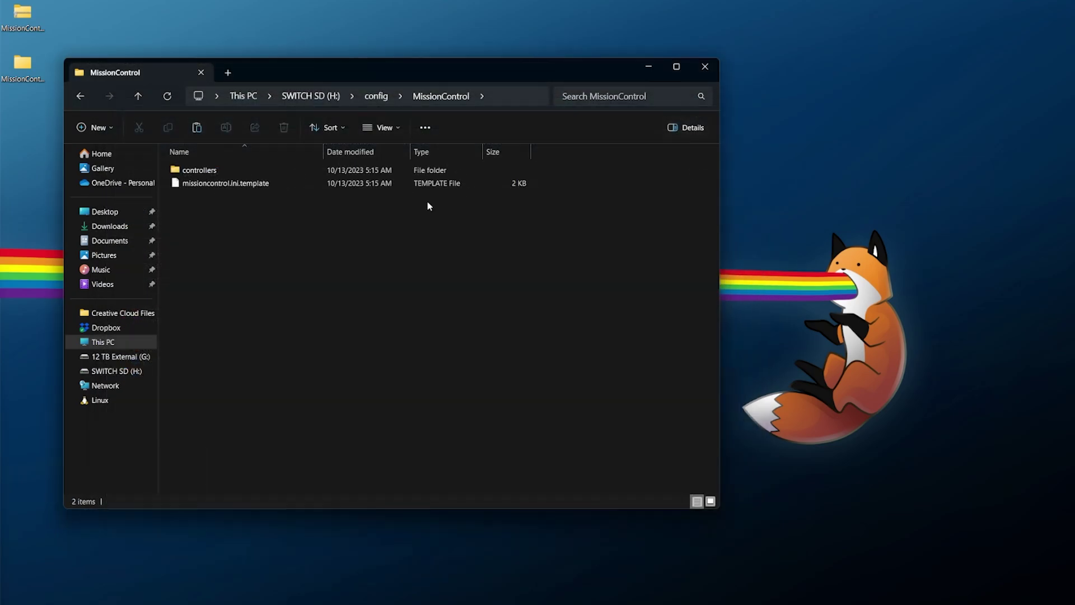
{"action": "key", "text": "alt+Up"}
{"action": "key", "text": "alt+Up"}
{"action": "key", "text": "alt+Up"}
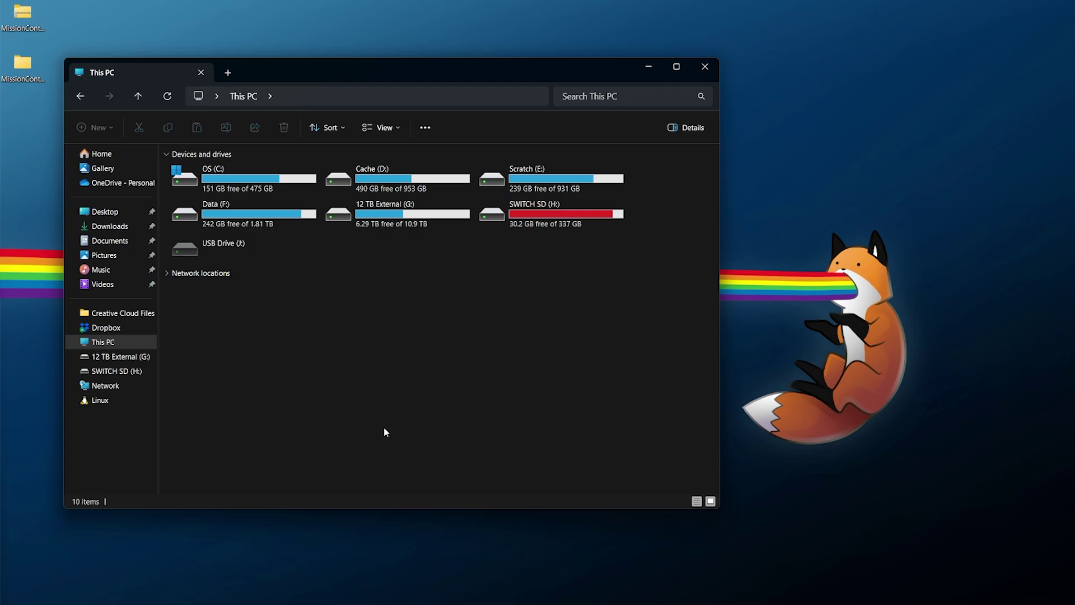
{"action": "left_click", "coordinate": [537, 220]}
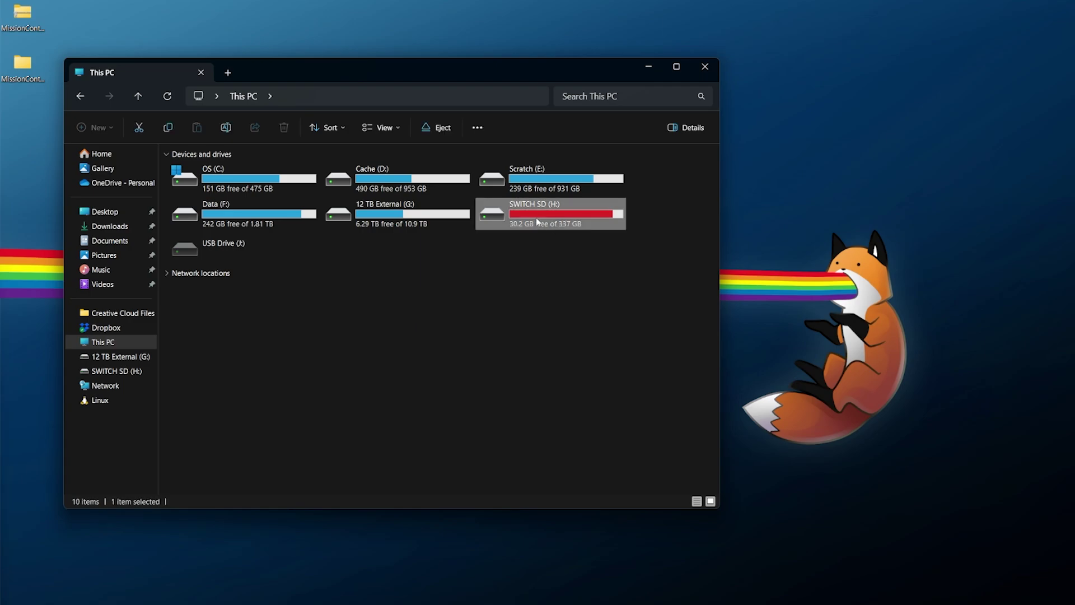
{"action": "double_click", "coordinate": [536, 218]}
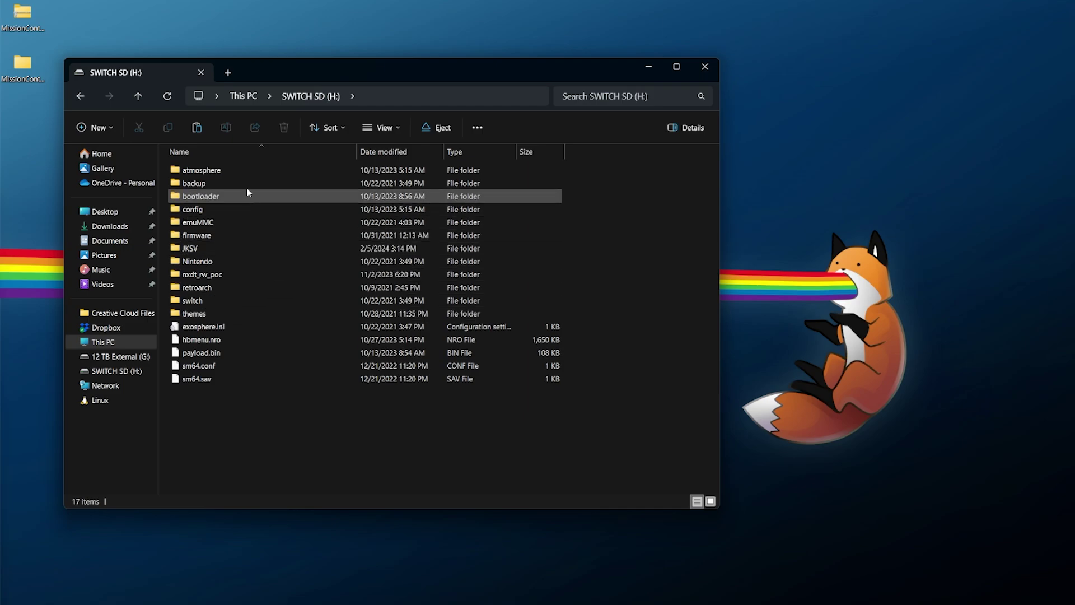
{"action": "double_click", "coordinate": [228, 169]}
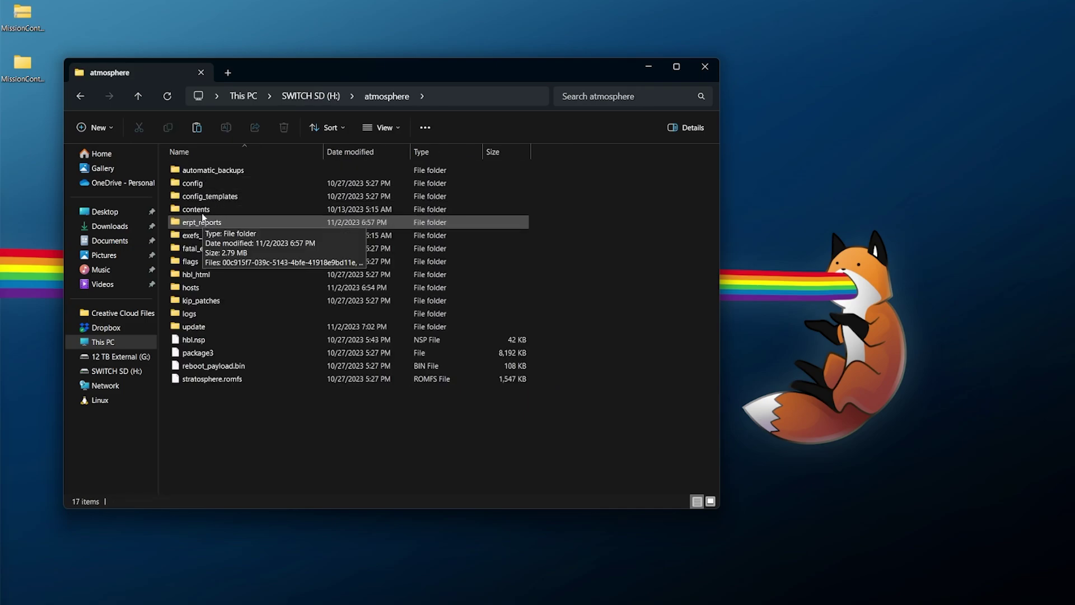
{"action": "double_click", "coordinate": [199, 209]}
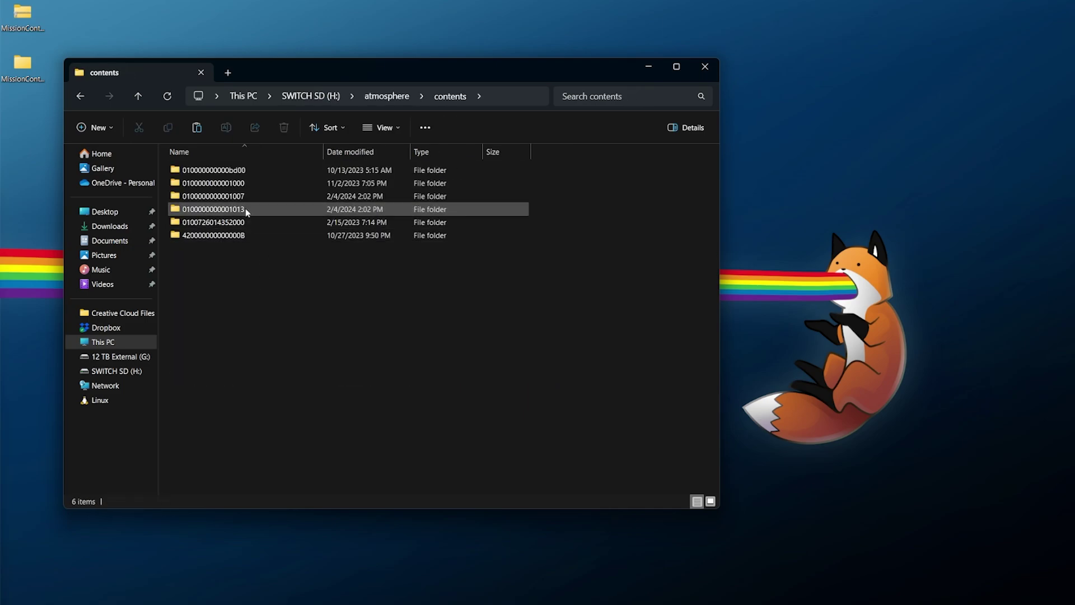
{"action": "left_click", "coordinate": [181, 174]}
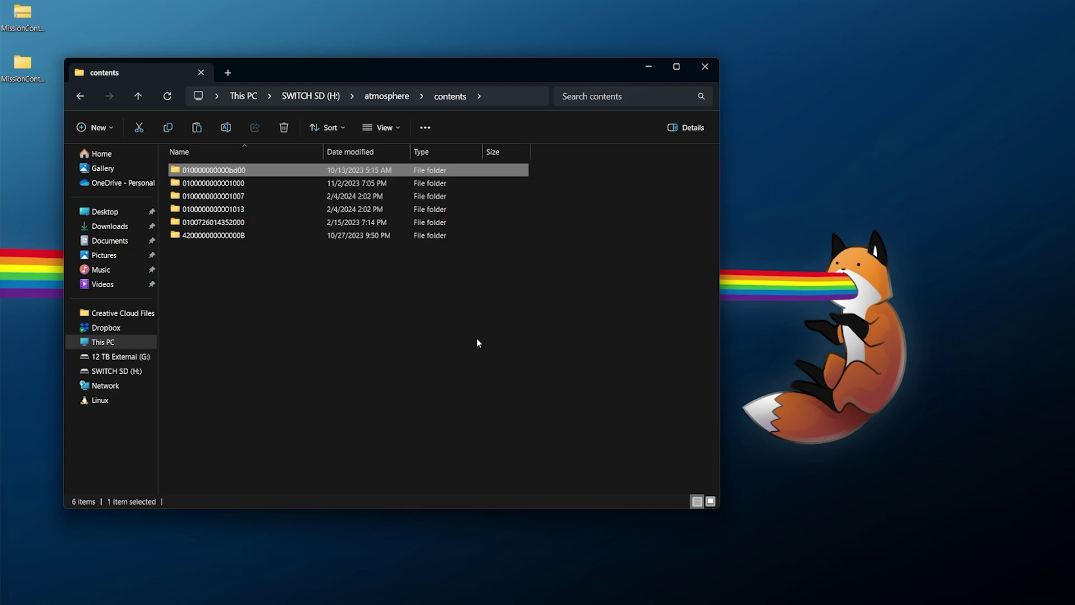
{"action": "key", "text": "Delete"}
{"action": "key", "text": "Return"}
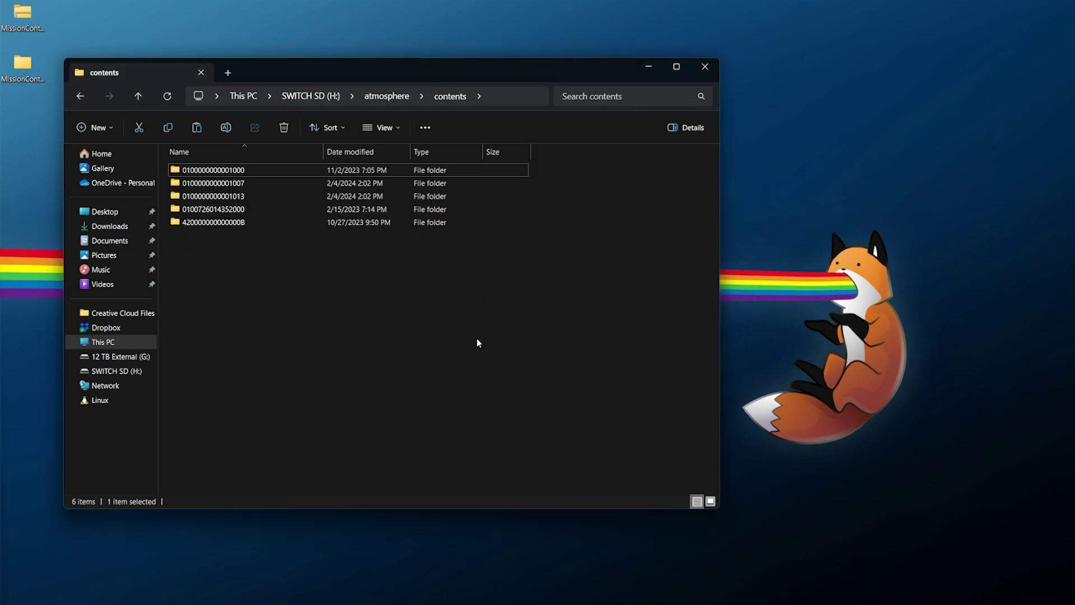
Permanently delete the bluetooth_patches and btm_patches folders from atmosphere/exefs_patches on the SWITCH SD (H:) drive
{"action": "left_click", "coordinate": [388, 96]}
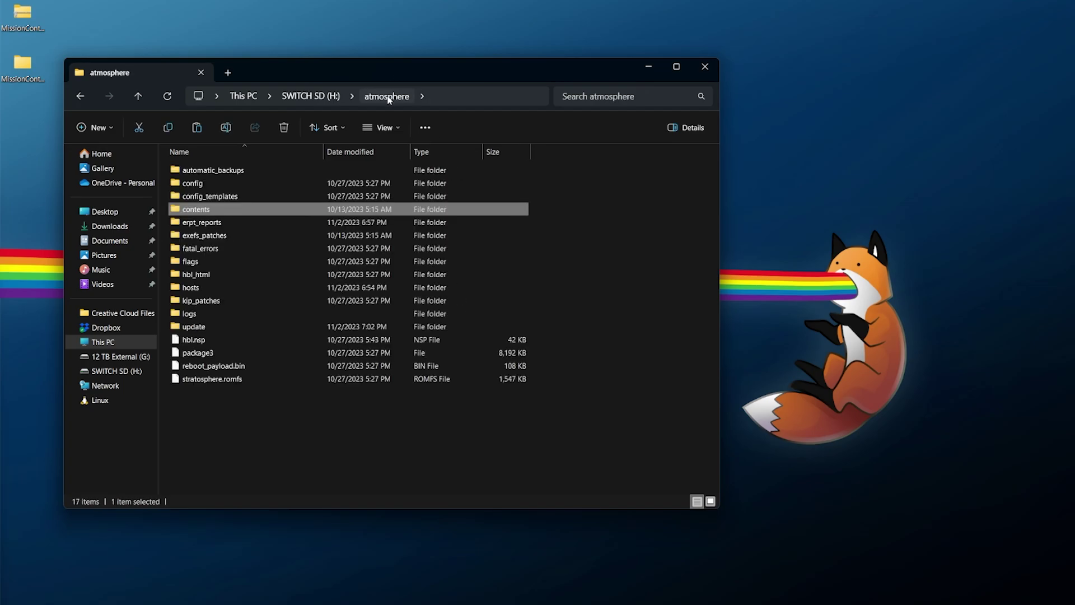
{"action": "double_click", "coordinate": [226, 236]}
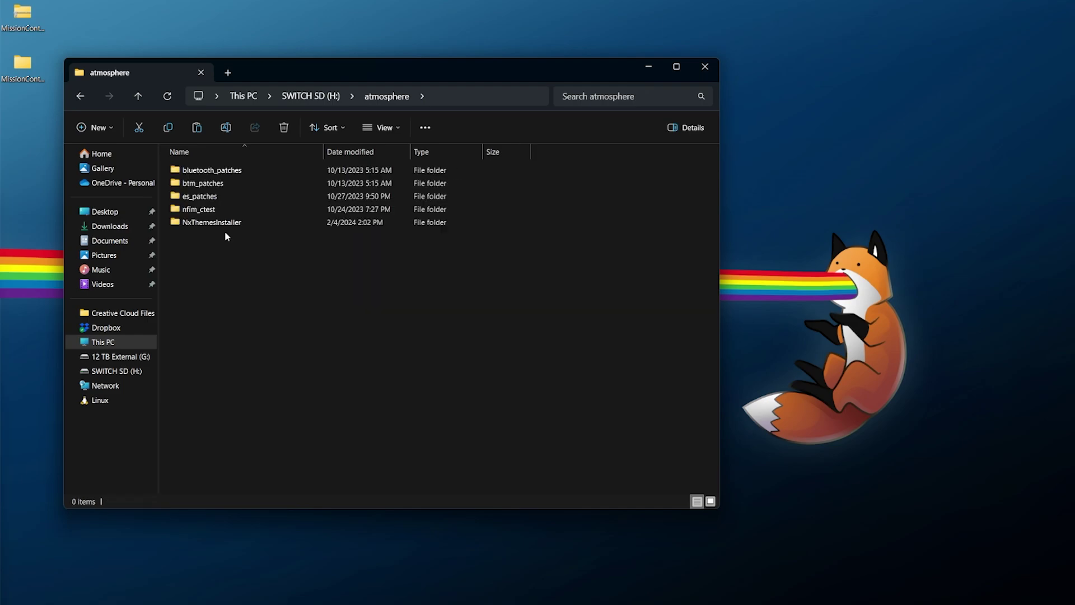
{"action": "left_click", "coordinate": [223, 171]}
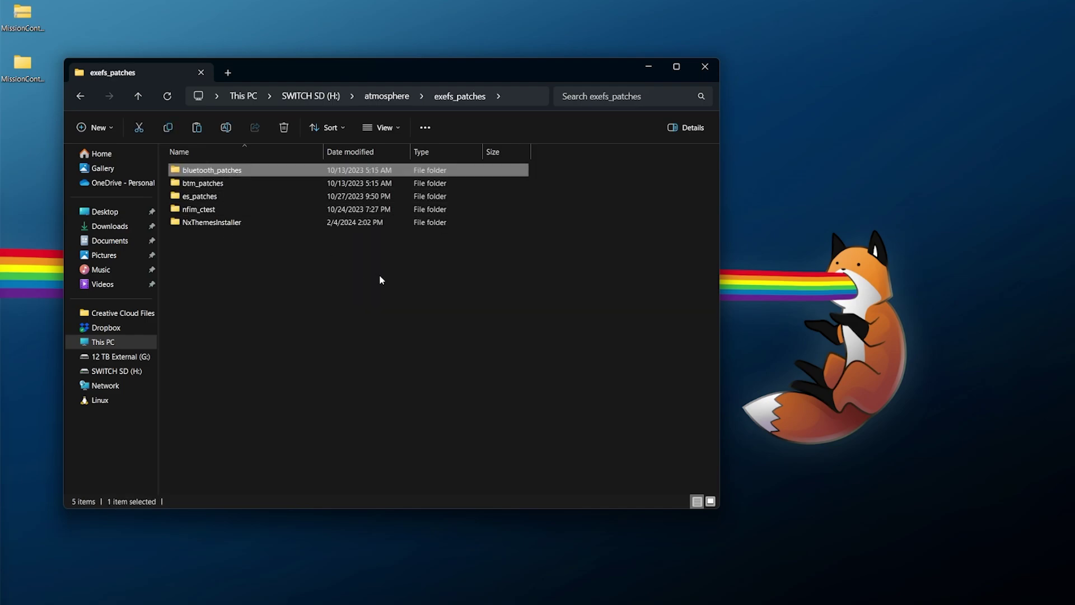
{"action": "key", "text": "shift+Delete"}
{"action": "key", "text": "Return"}
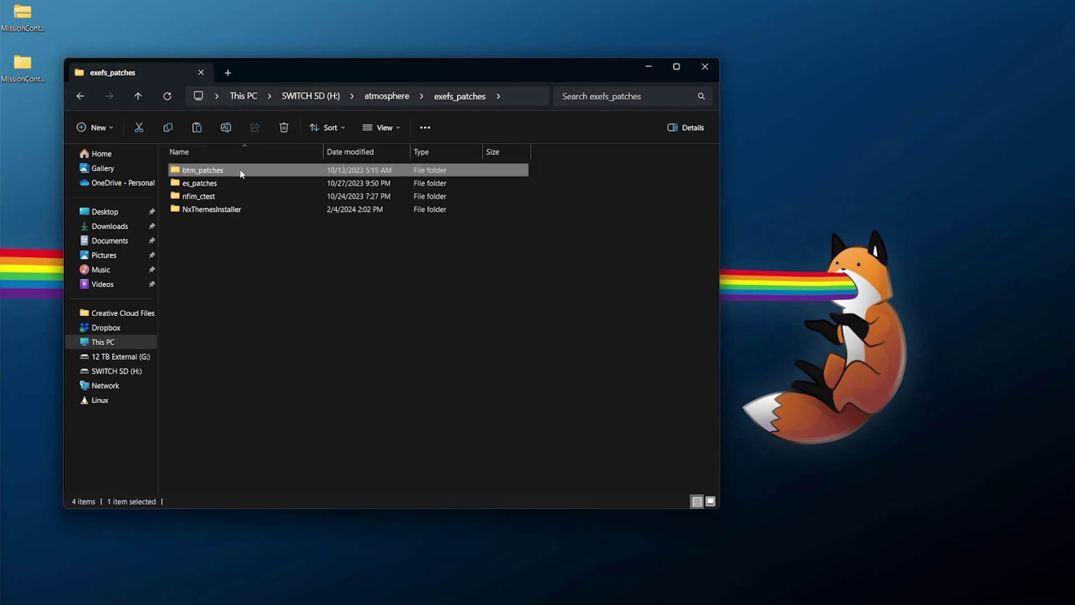
{"action": "key", "text": "shift+Delete"}
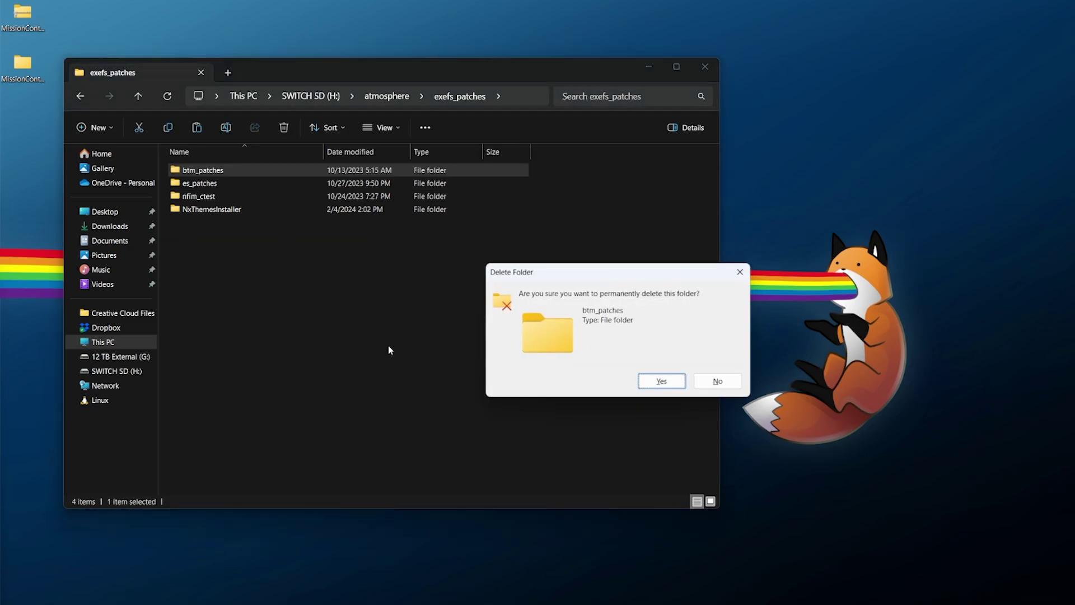
{"action": "key", "text": "Return"}
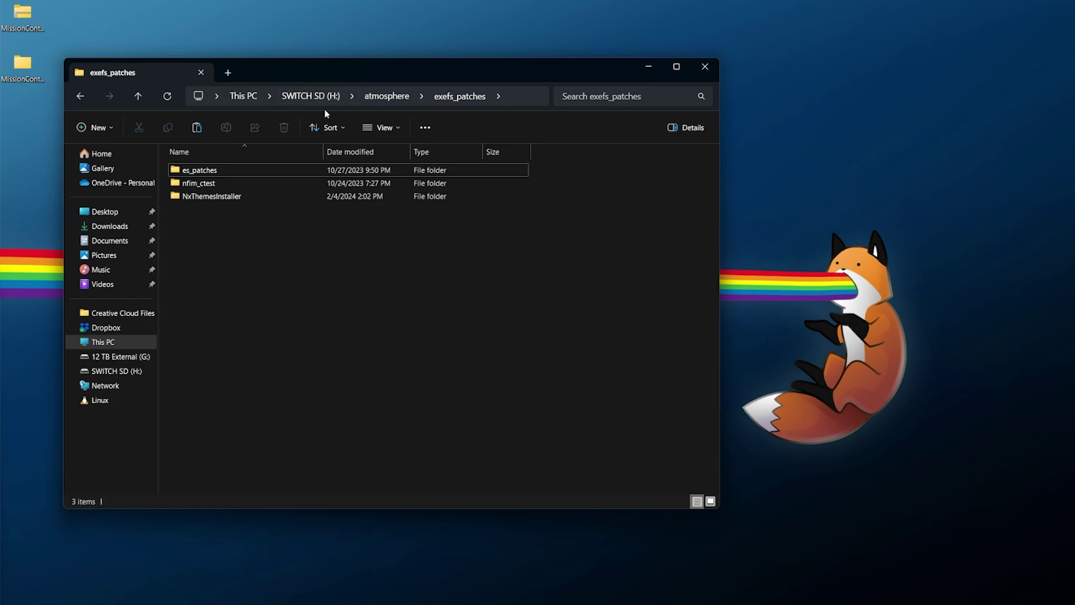
Permanently delete the MissionControl folder from the config folder on the SWITCH SD (H:) drive
{"action": "left_click", "coordinate": [311, 96]}
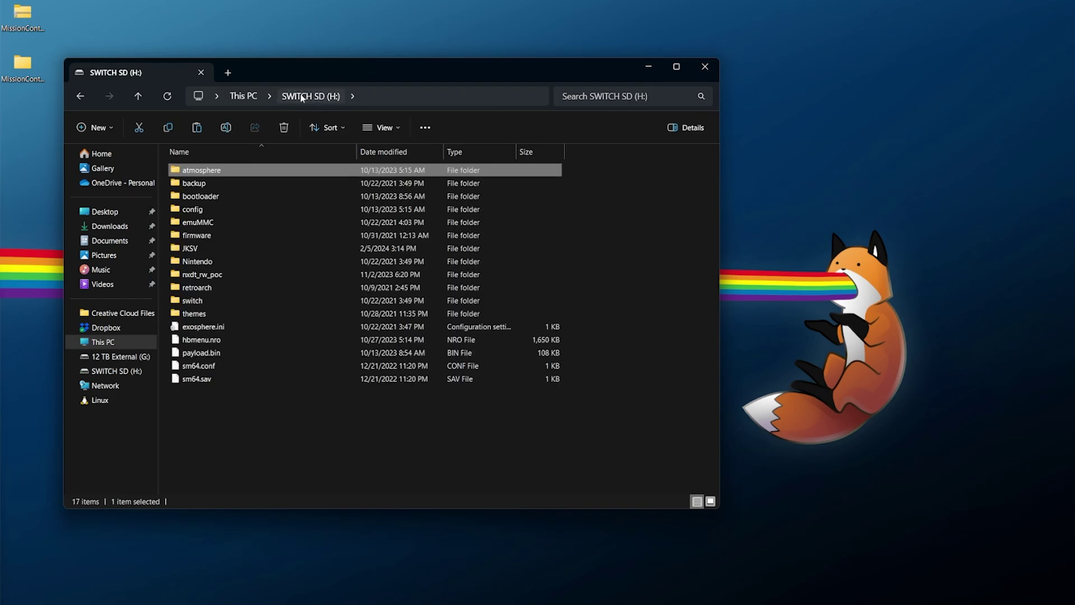
{"action": "double_click", "coordinate": [215, 209]}
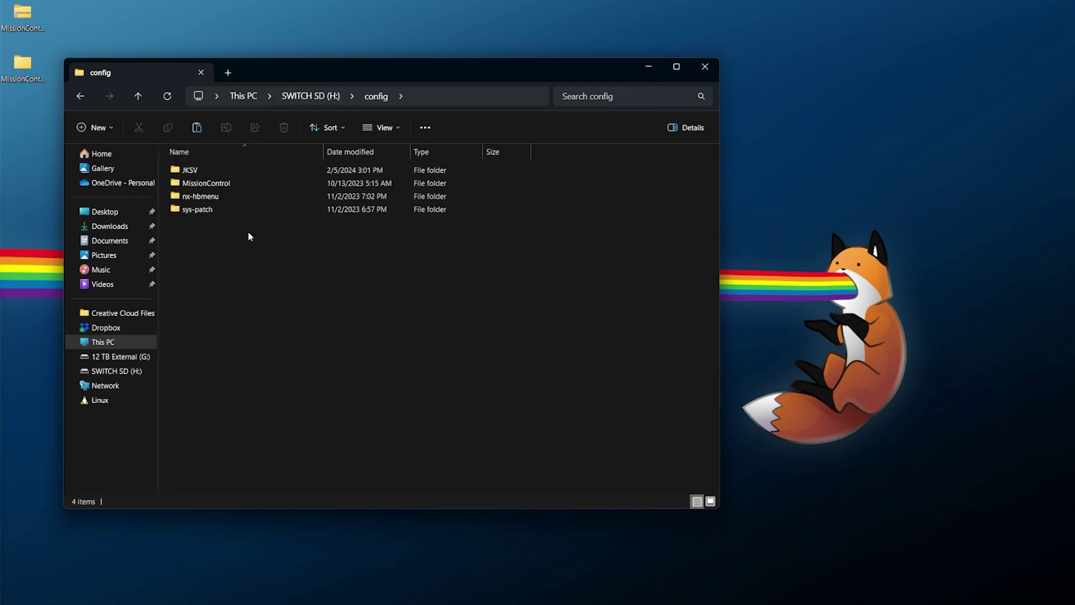
{"action": "left_click", "coordinate": [233, 186]}
{"action": "key", "text": "shift+Delete"}
{"action": "key", "text": "Return"}
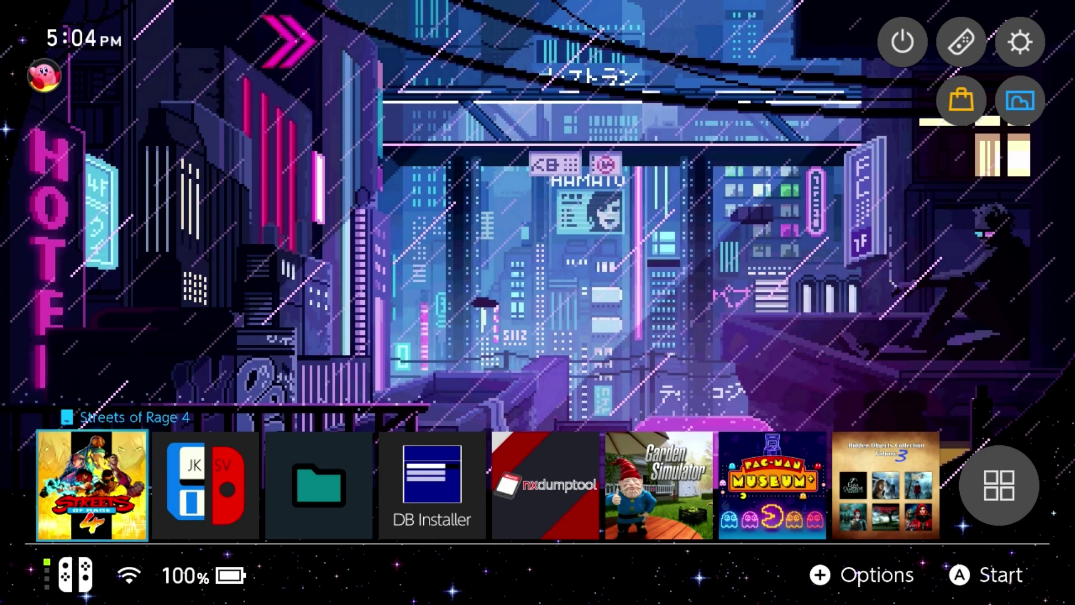
On the Switch, try to clear the controller pairings with Disconnect Controllers under Controllers and Sensors in System Settings, and leave the settings
{"action": "key", "text": "Up"}
{"action": "key", "text": "Right"}
{"action": "key", "text": "Right"}
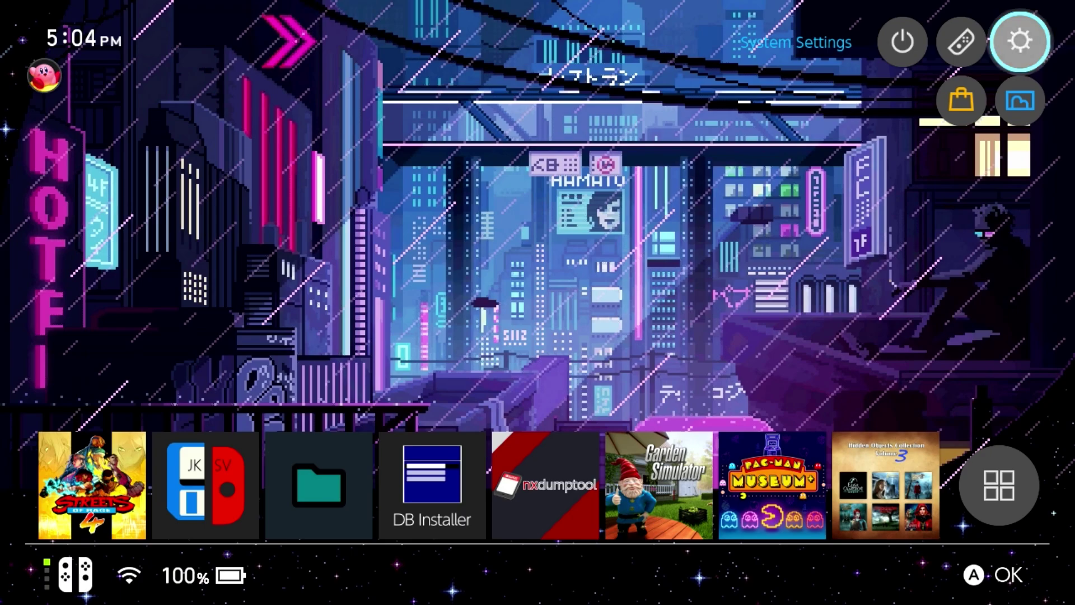
{"action": "key", "text": "Return"}
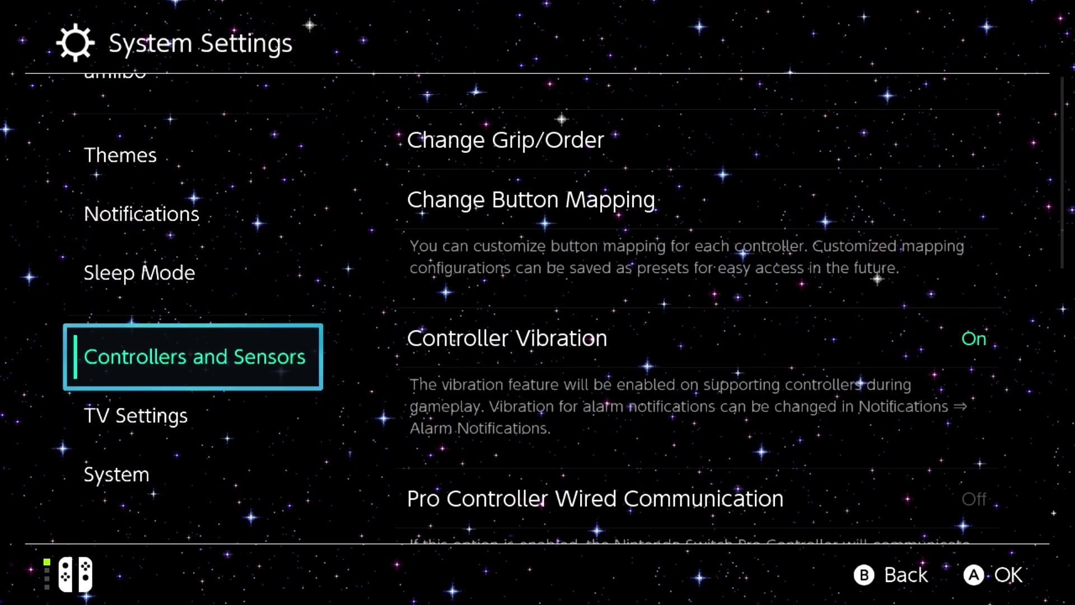
{"action": "key", "text": "Right"}
{"action": "key", "text": "Down"}
{"action": "key", "text": "Down"}
{"action": "key", "text": "Down"}
{"action": "key", "text": "Down"}
{"action": "key", "text": "Down"}
{"action": "key", "text": "Down"}
{"action": "key", "text": "Down"}
{"action": "key", "text": "Down"}
{"action": "key", "text": "Down"}
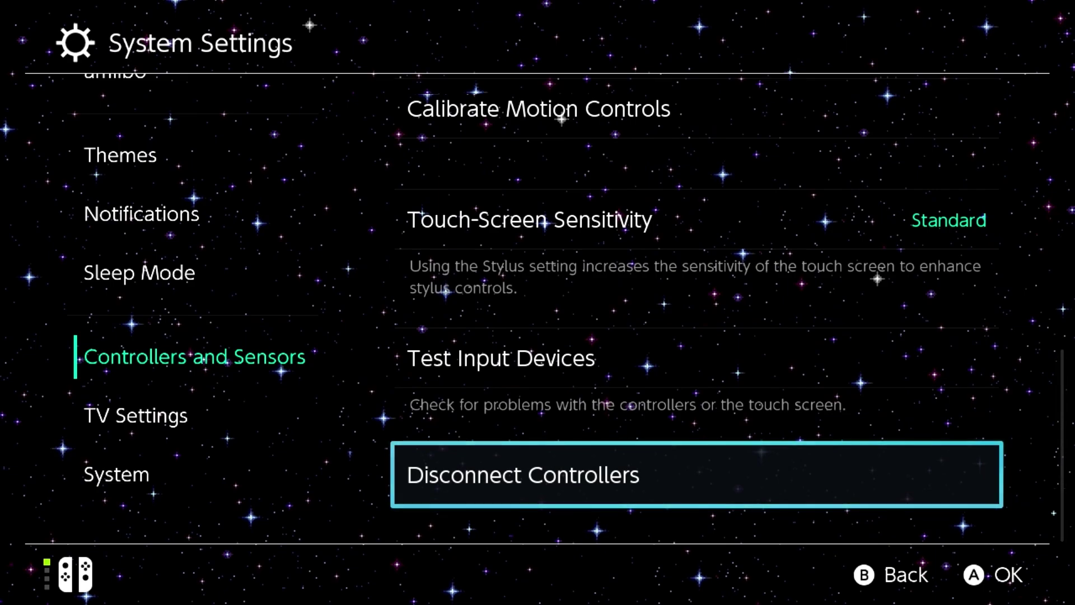
{"action": "key", "text": "Return"}
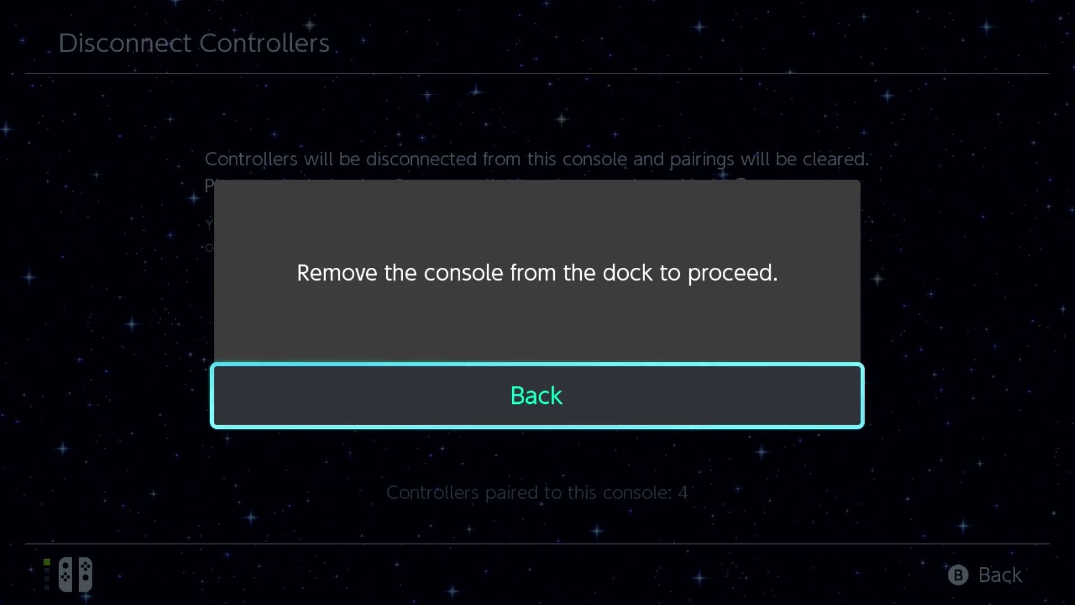
{"action": "key", "text": "Return"}
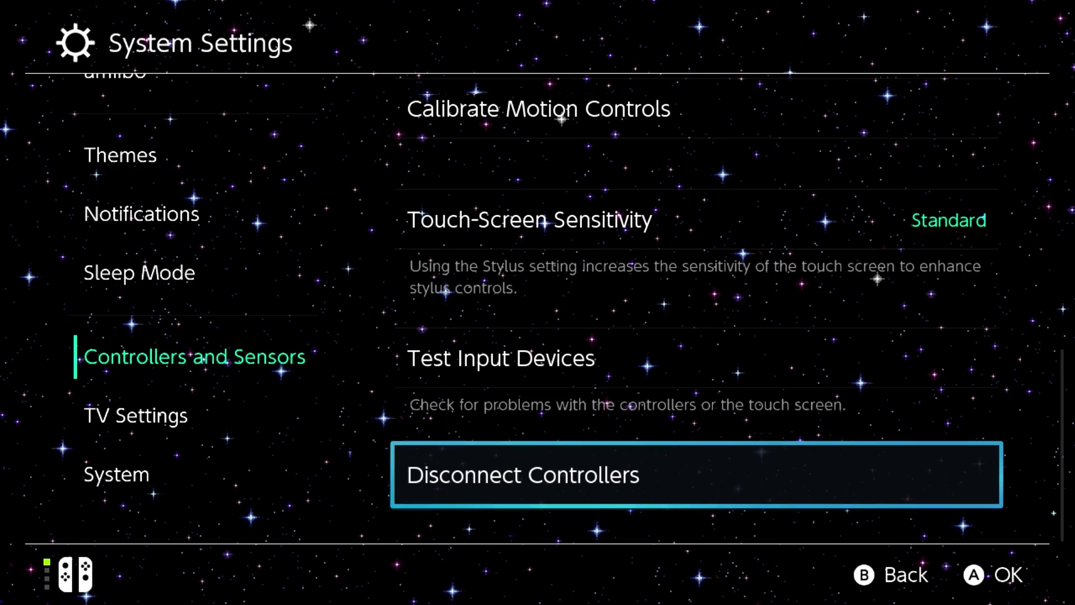
{"action": "key", "text": "Escape"}
Open the Controllers and Sensors section of System Settings from the Switch home screen
{"action": "key", "text": "Left"}
{"action": "key", "text": "Left"}
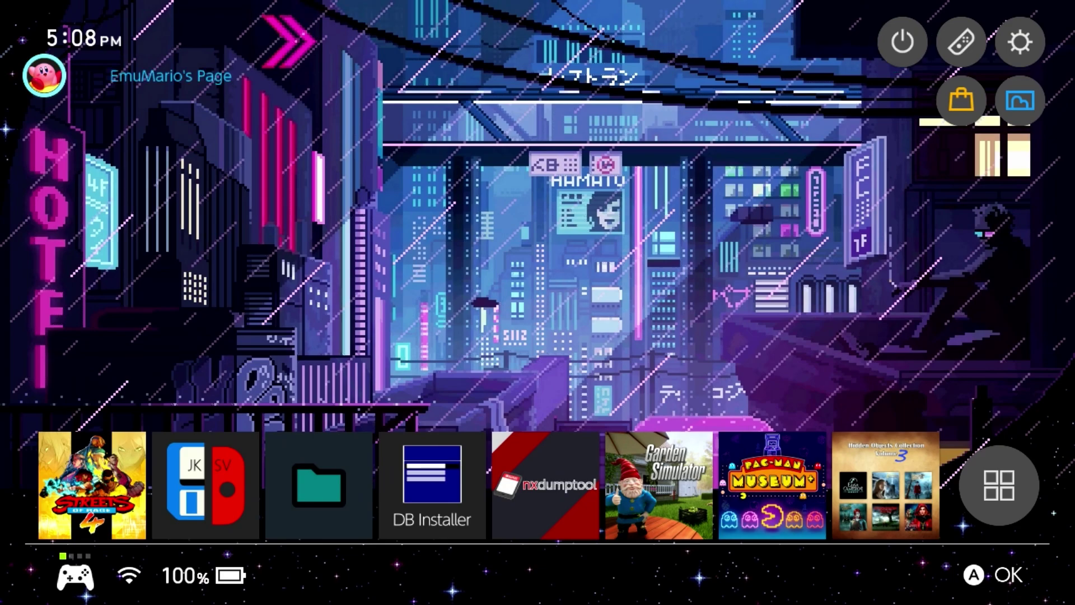
{"action": "key", "text": "Right"}
{"action": "key", "text": "Right"}
{"action": "key", "text": "Right"}
{"action": "key", "text": "Return"}
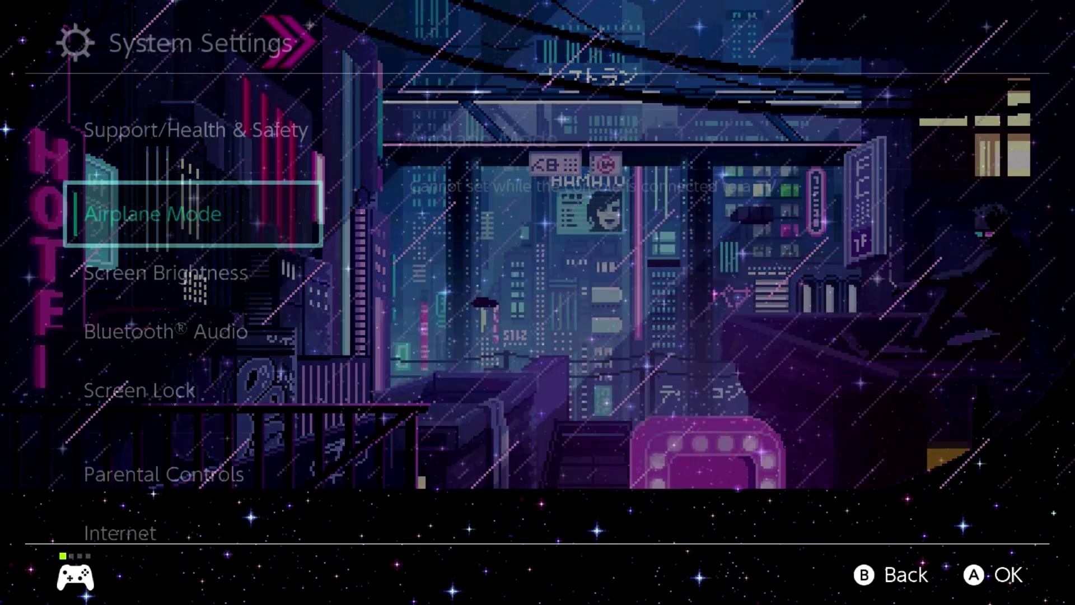
{"action": "key", "text": "Down"}
{"action": "key", "text": "Down"}
{"action": "key", "text": "Down"}
{"action": "key", "text": "Down"}
{"action": "key", "text": "Down"}
{"action": "key", "text": "Down"}
{"action": "key", "text": "Down"}
{"action": "key", "text": "Down"}
{"action": "key", "text": "Down"}
{"action": "key", "text": "Down"}
{"action": "key", "text": "Down"}
{"action": "key", "text": "Down"}
{"action": "key", "text": "Down"}
{"action": "key", "text": "Down"}
{"action": "key", "text": "Down"}
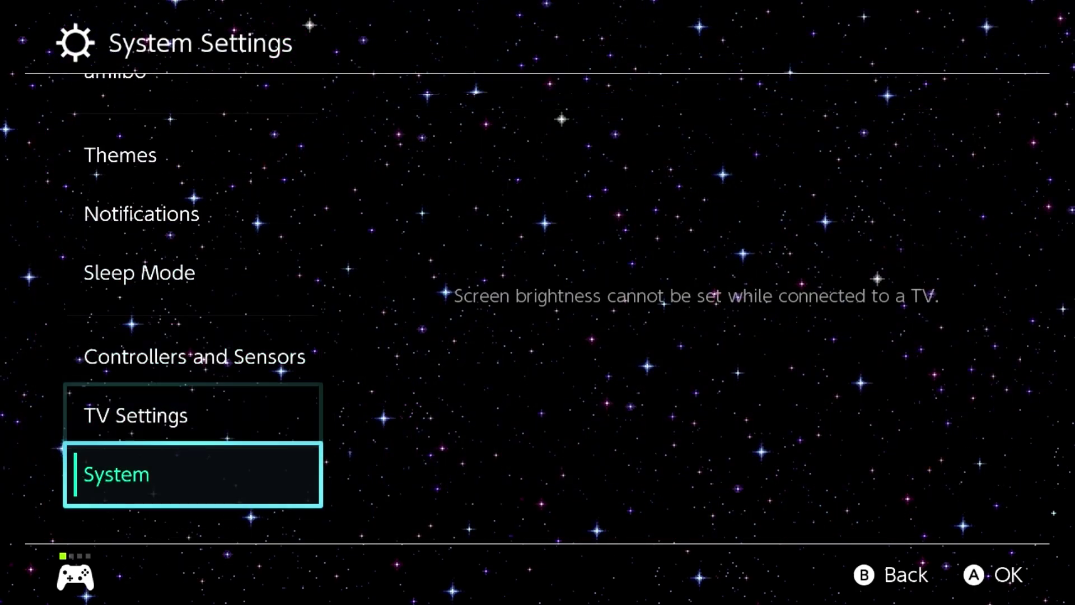
{"action": "key", "text": "Up"}
{"action": "key", "text": "Up"}
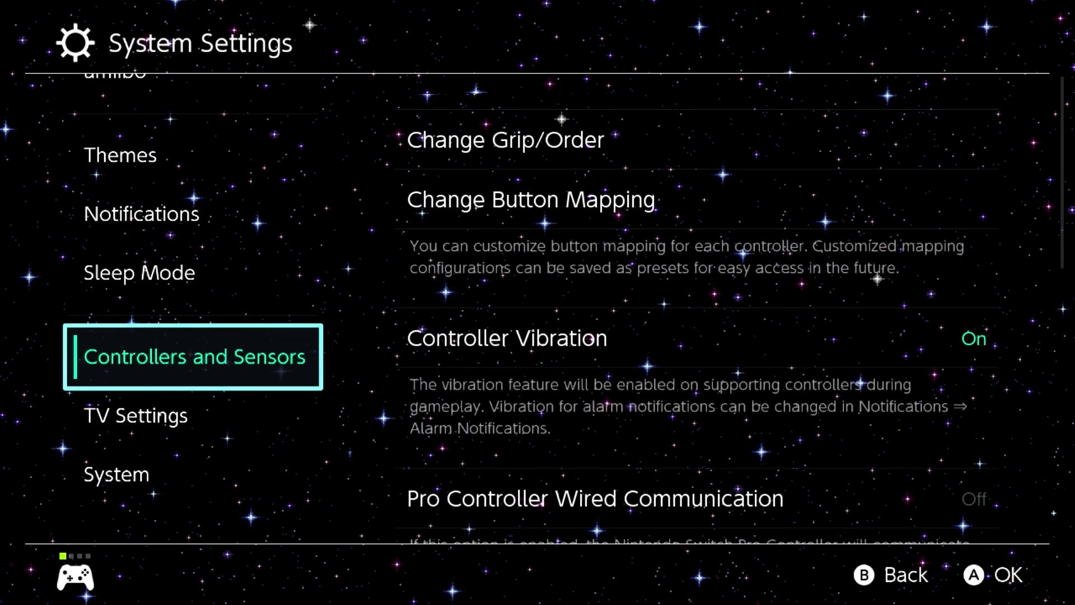
Open Calibrate Control Sticks in the Controllers and Sensors settings
{"action": "key", "text": "Right"}
{"action": "key", "text": "Down"}
{"action": "key", "text": "Down"}
{"action": "key", "text": "Down"}
{"action": "key", "text": "Down"}
{"action": "key", "text": "Down"}
{"action": "key", "text": "Down"}
{"action": "key", "text": "Down"}
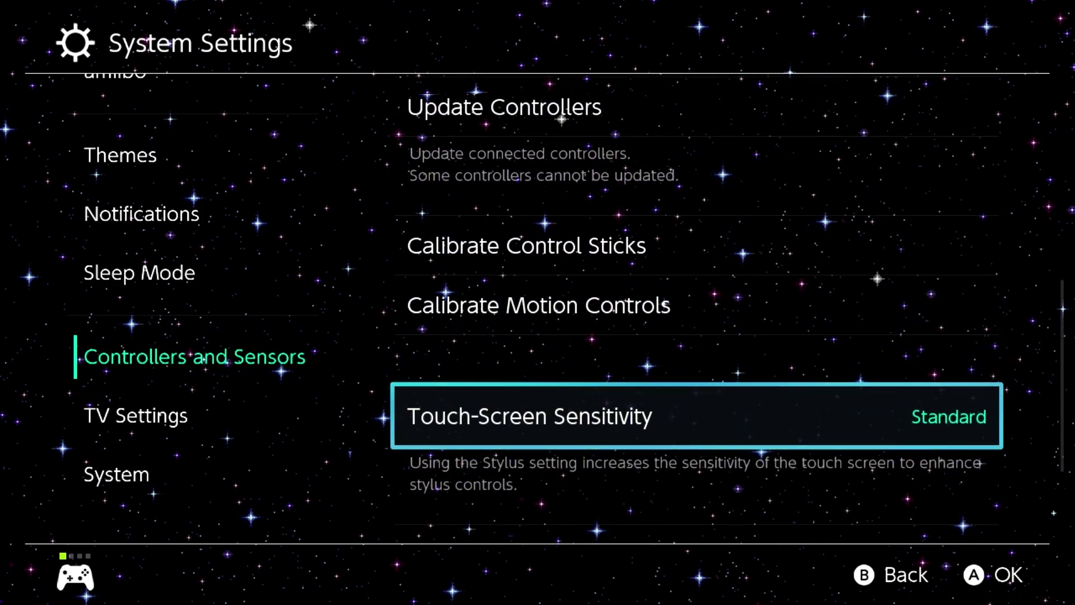
{"action": "key", "text": "Up"}
{"action": "key", "text": "Up"}
{"action": "key", "text": "Return"}
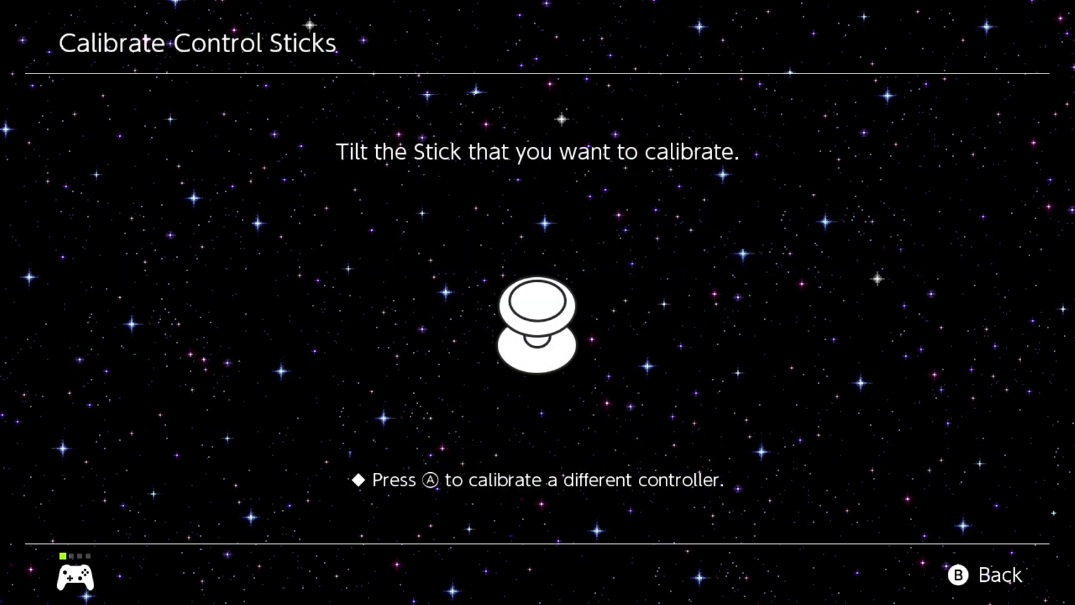
Test the movement of both control sticks on the calibration screen, and return to the home screen
{"action": "key", "text": "Left"}
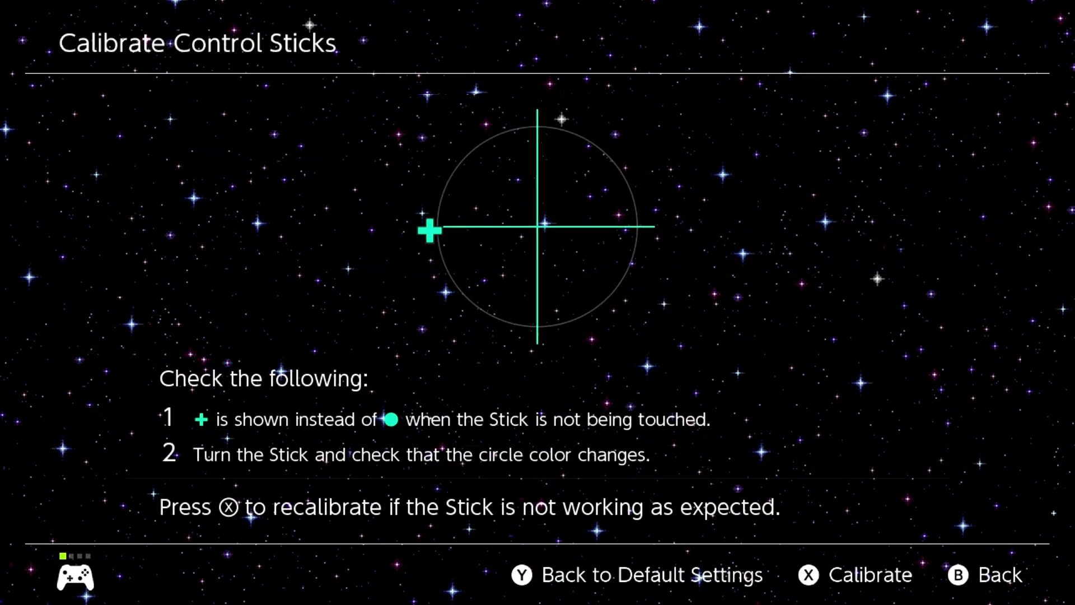
{"action": "key", "text": "Up"}
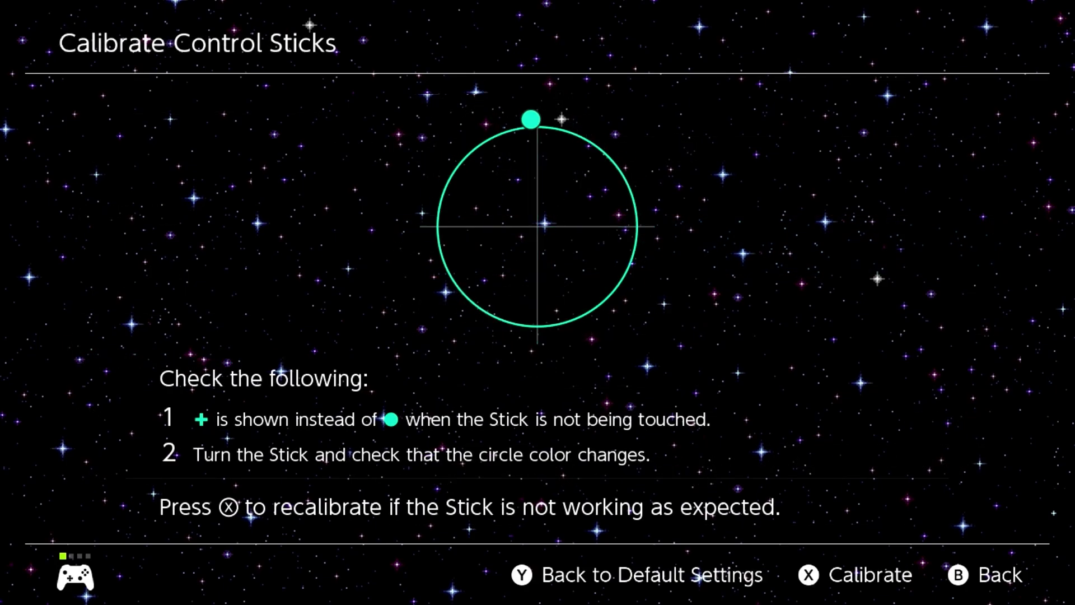
{"action": "key", "text": "x"}
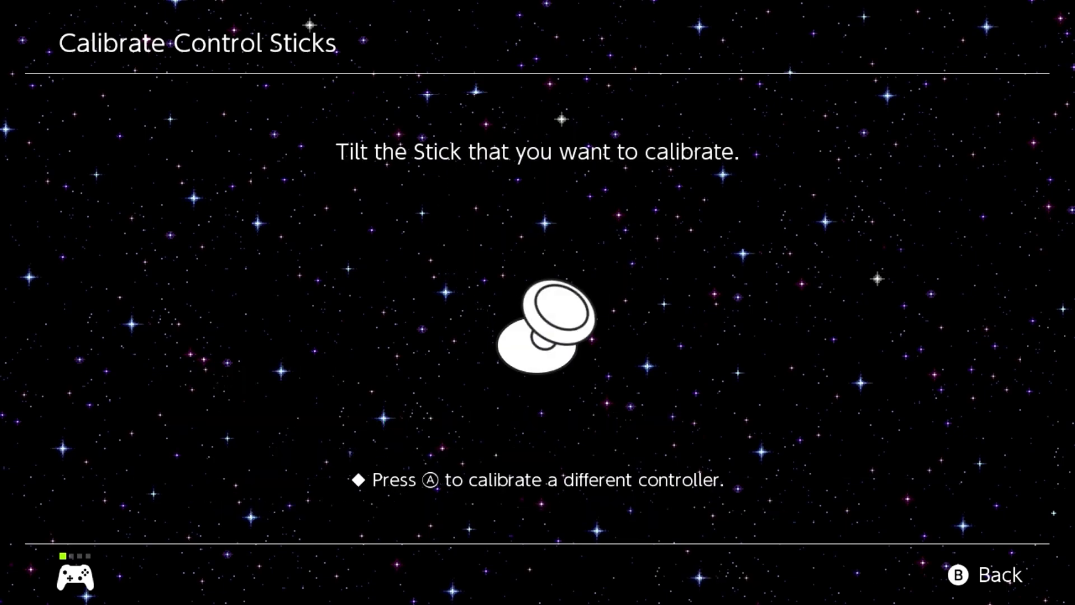
{"action": "key", "text": "Right"}
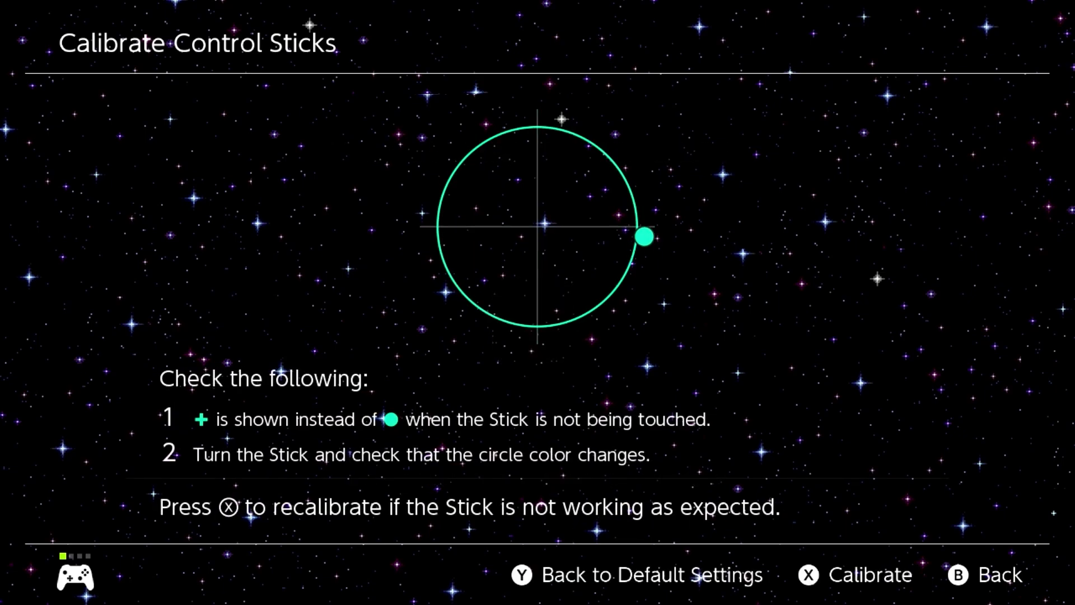
{"action": "key", "text": "Down"}
{"action": "key", "text": "Up"}
{"action": "key", "text": "Down"}
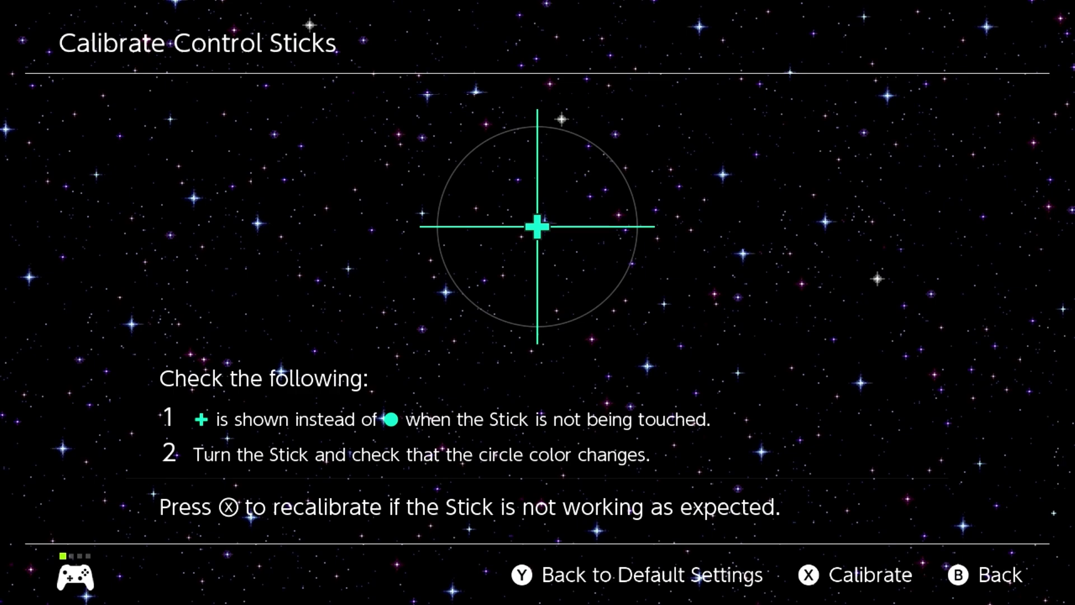
{"action": "key", "text": "b"}
{"action": "key", "text": "b"}
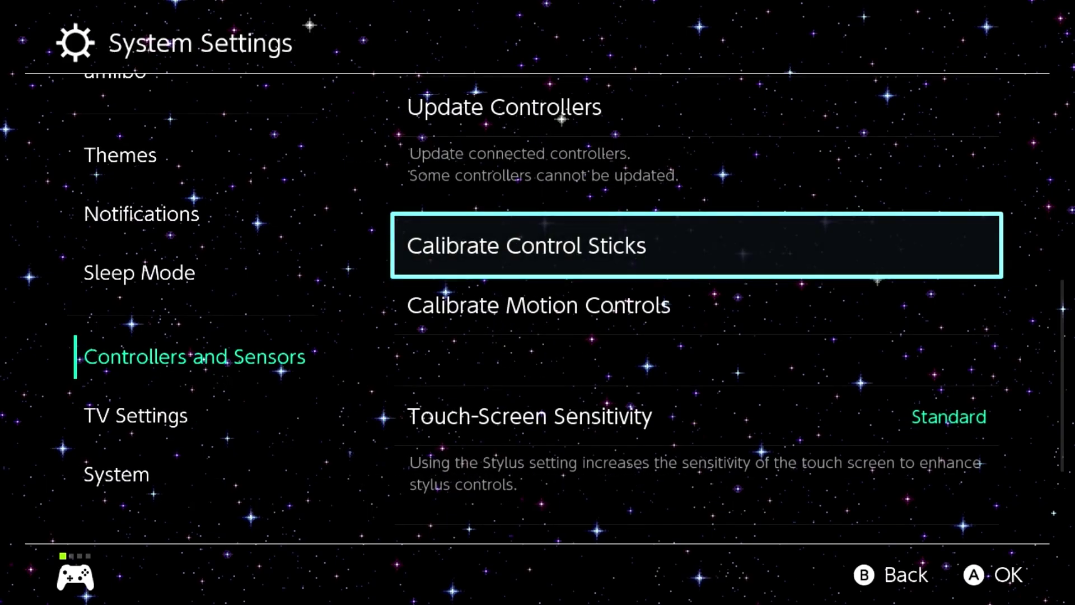
{"action": "key", "text": "b"}
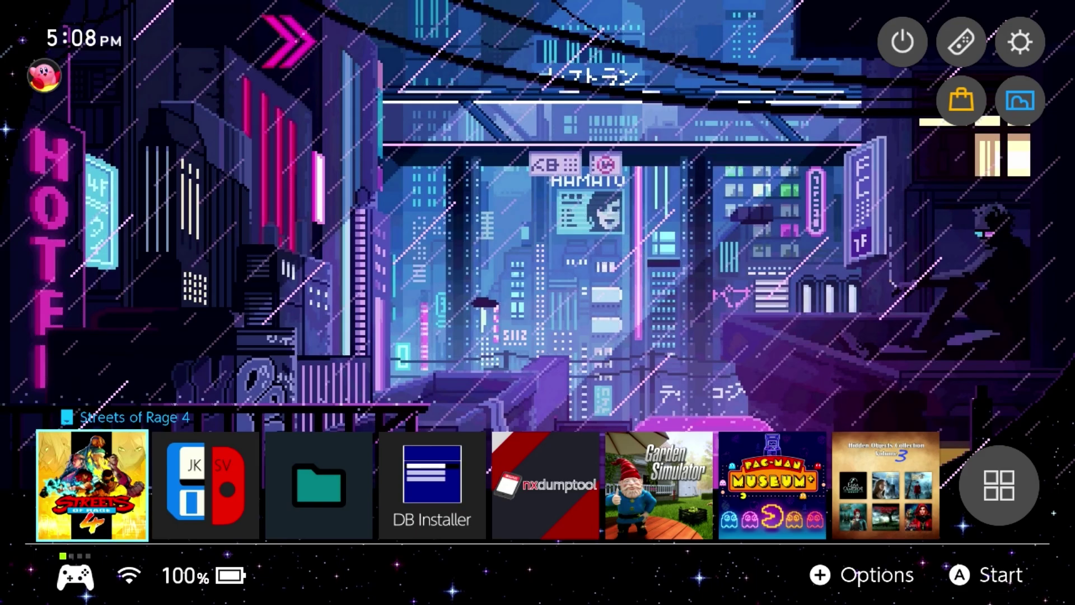
{"action": "key", "text": "a"}
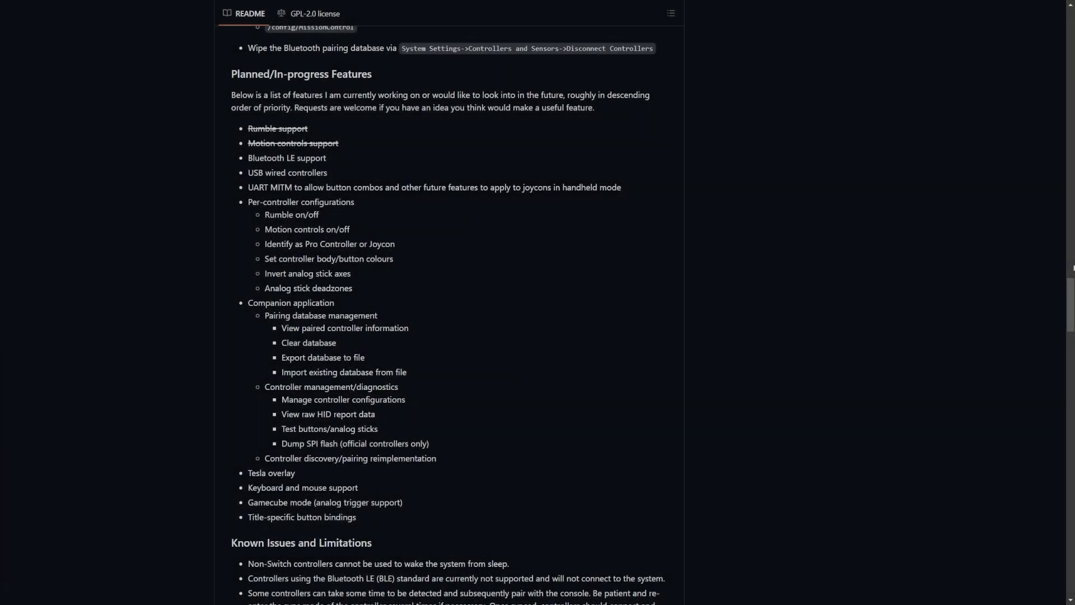
Look through the planned features, known issues and frequently asked questions in the Mission Control GitHub README
{"action": "scroll", "coordinate": [1073, 268], "scroll_direction": "down", "scroll_amount": 8}
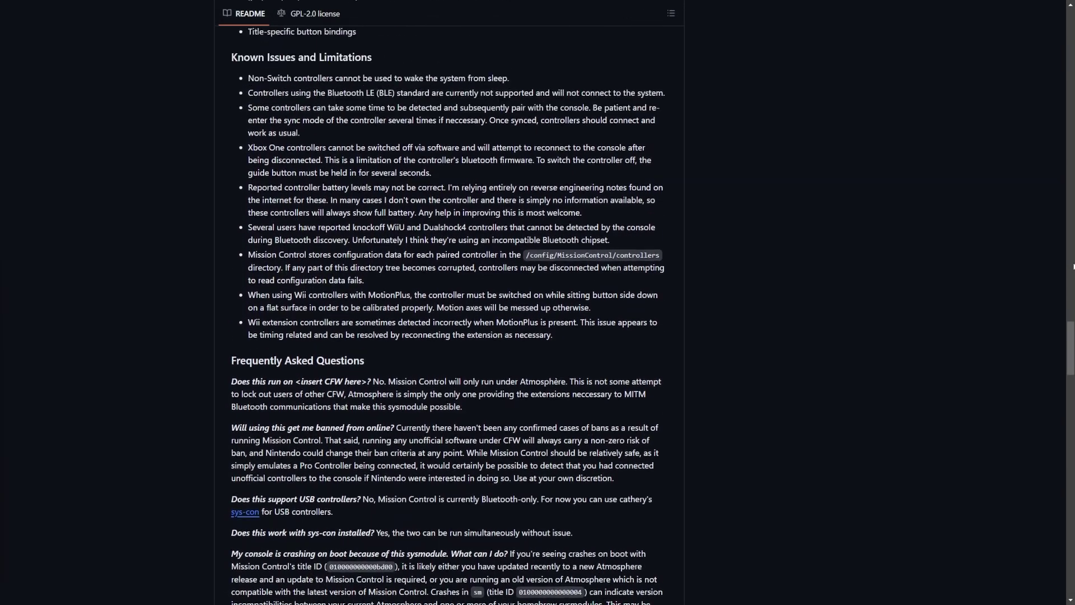
{"action": "scroll", "coordinate": [1073, 265], "scroll_direction": "up", "scroll_amount": 9}
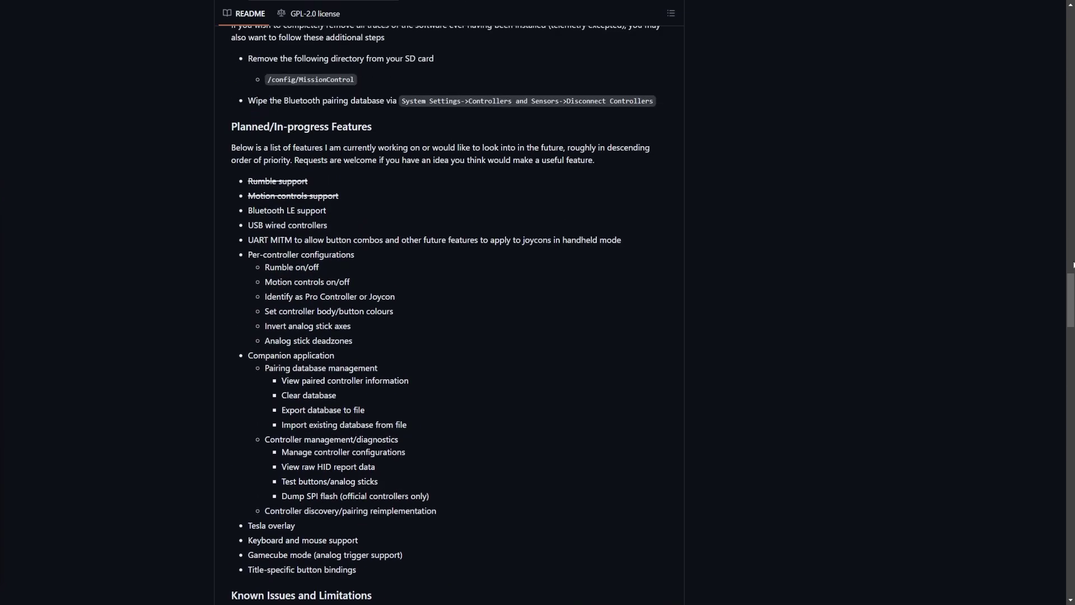
{"action": "scroll", "coordinate": [1073, 264], "scroll_direction": "down", "scroll_amount": 1}
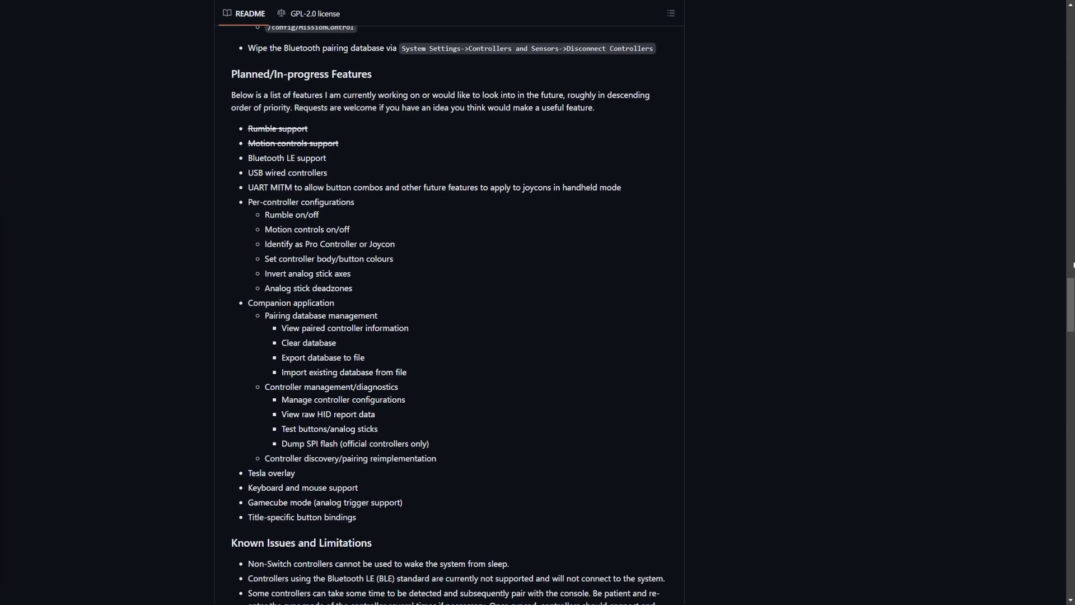